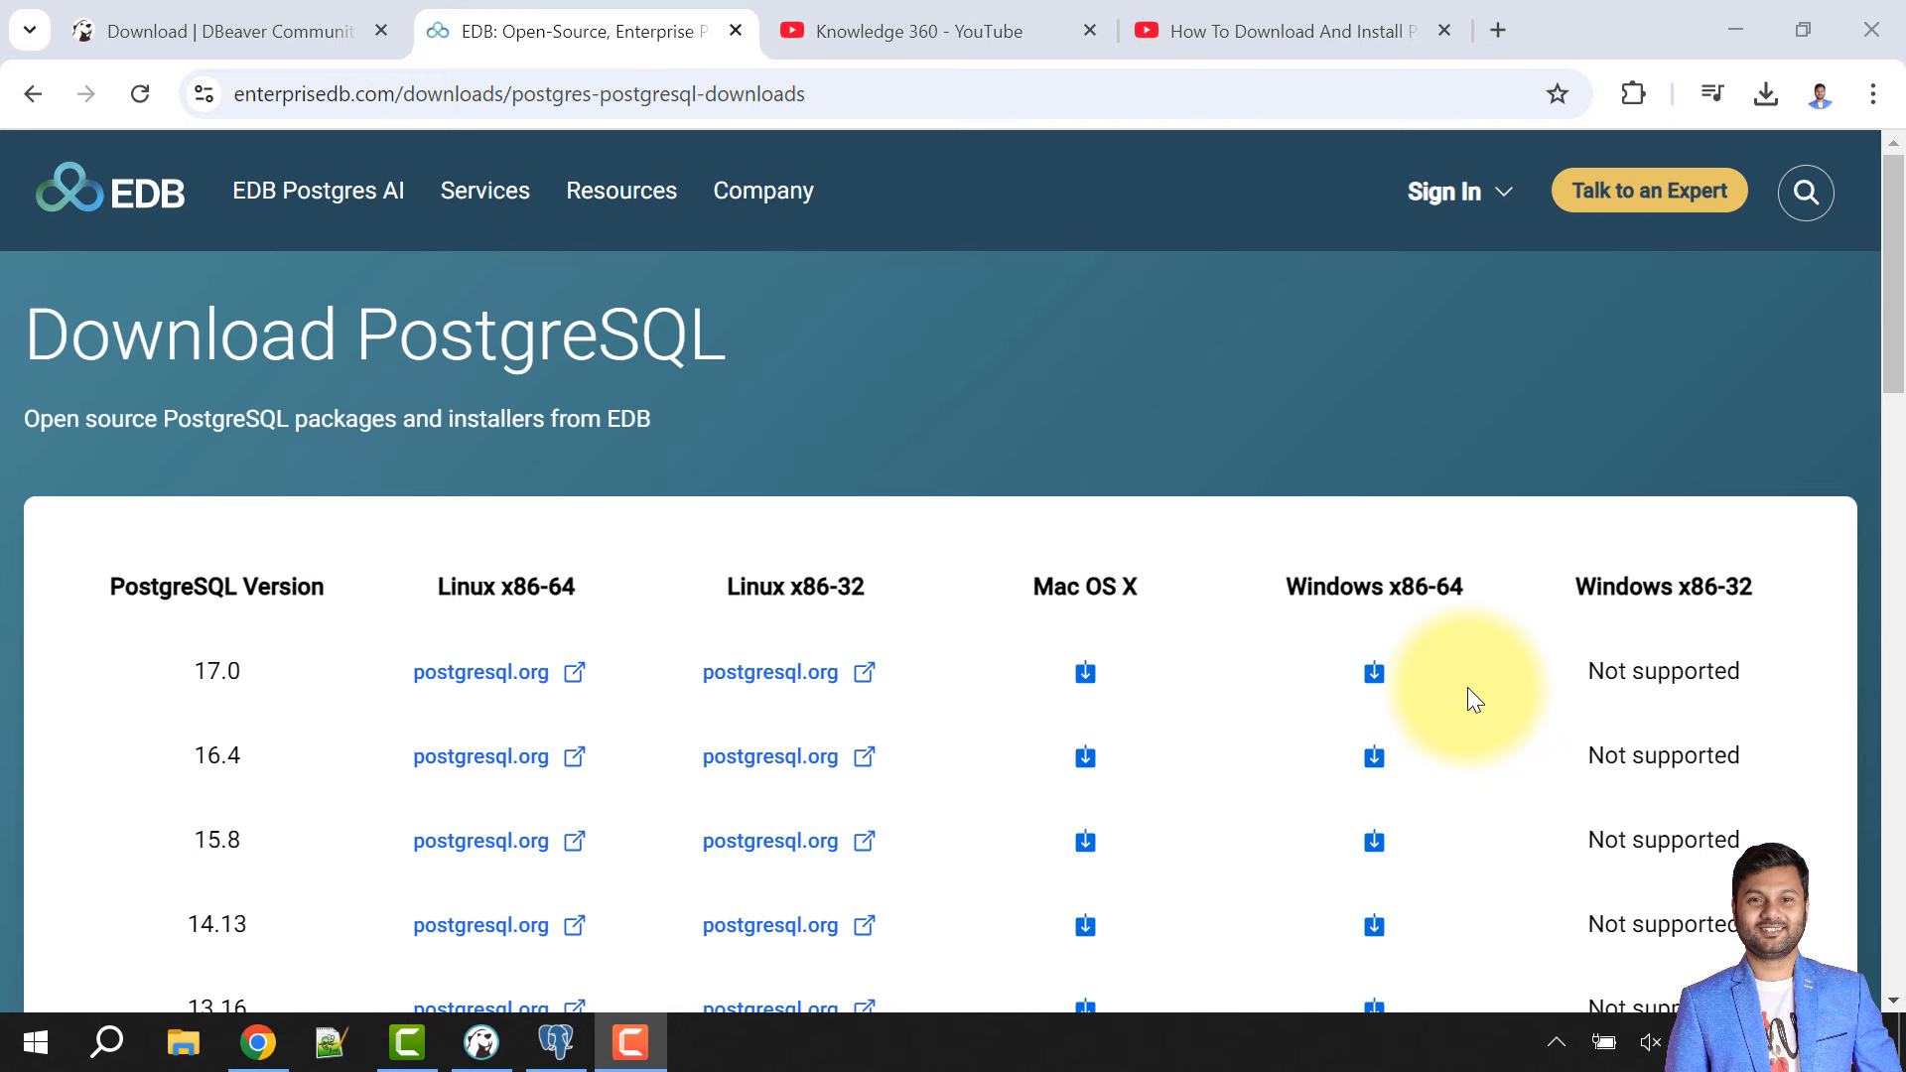
- Leave Chrome's PostgreSQL install video and EDB downloads page and bring up pgAdmin 4
click(1320, 36)
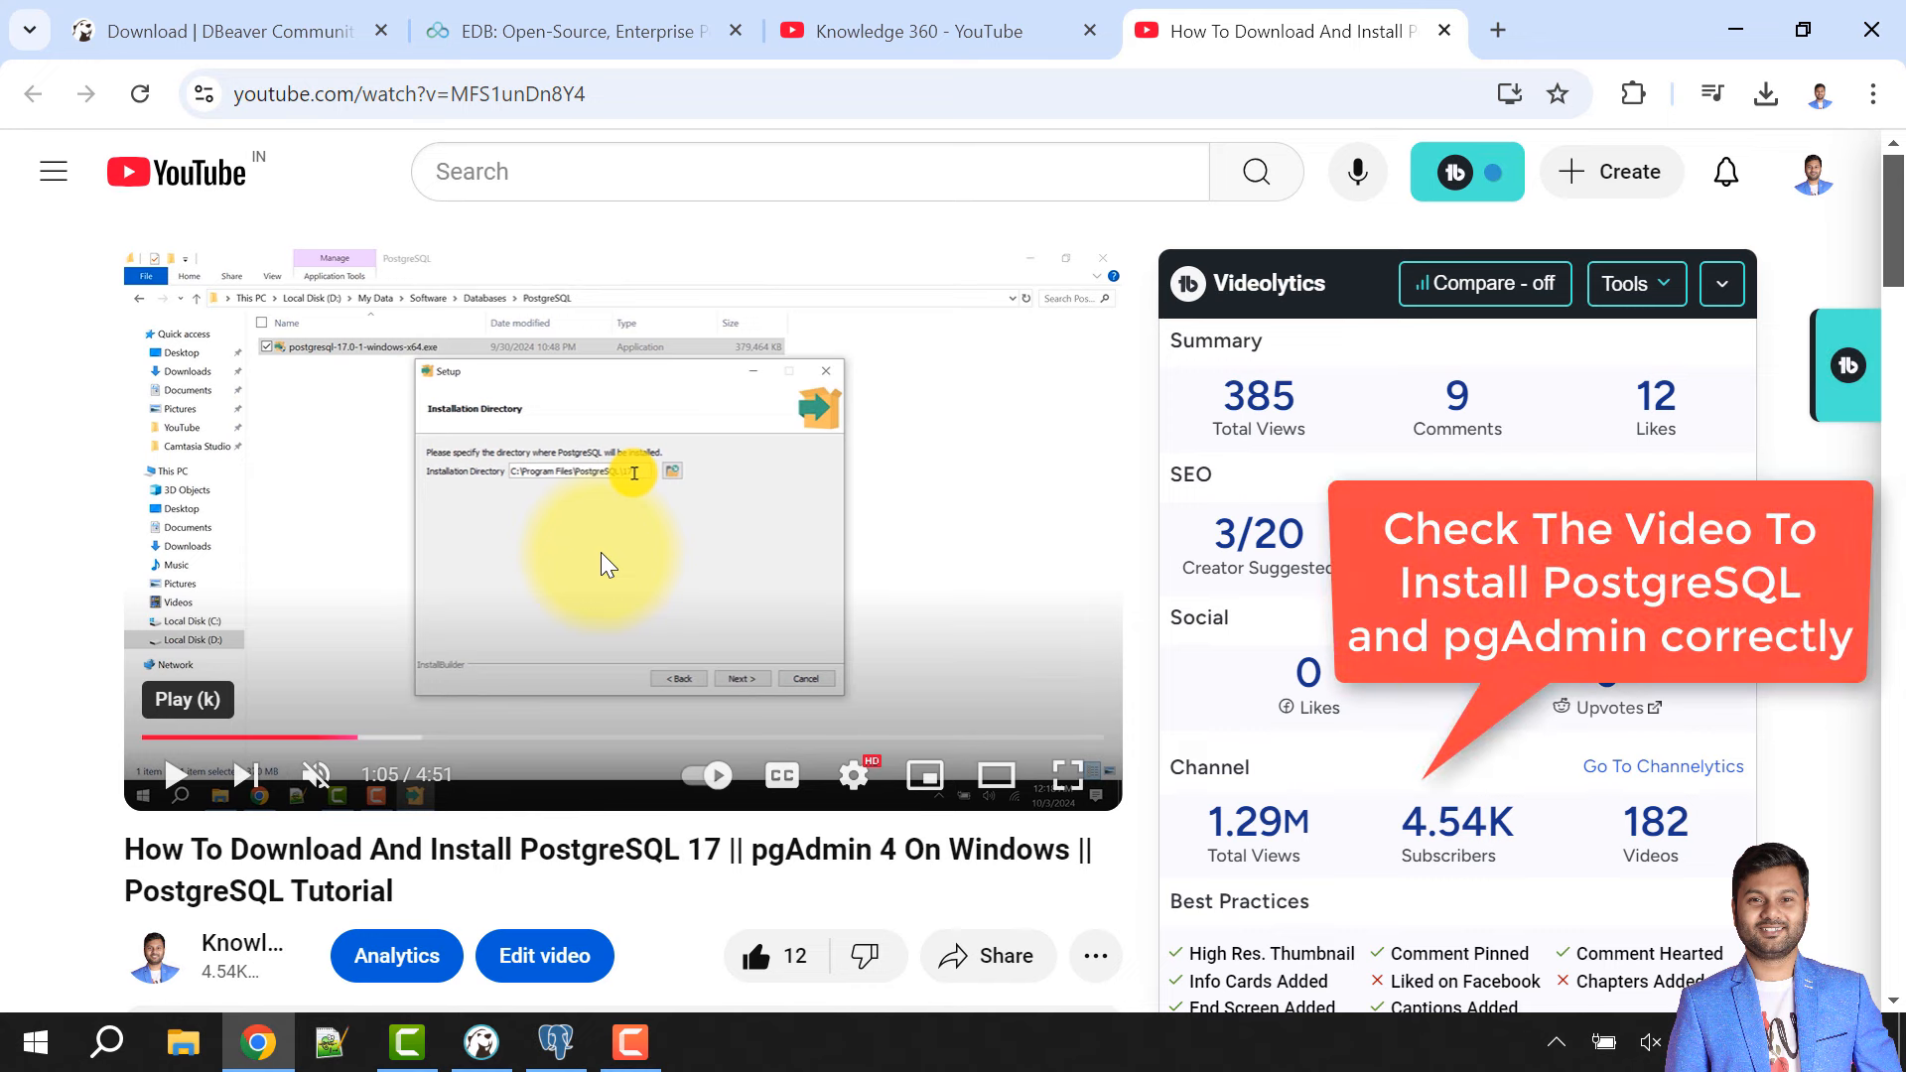
click(566, 31)
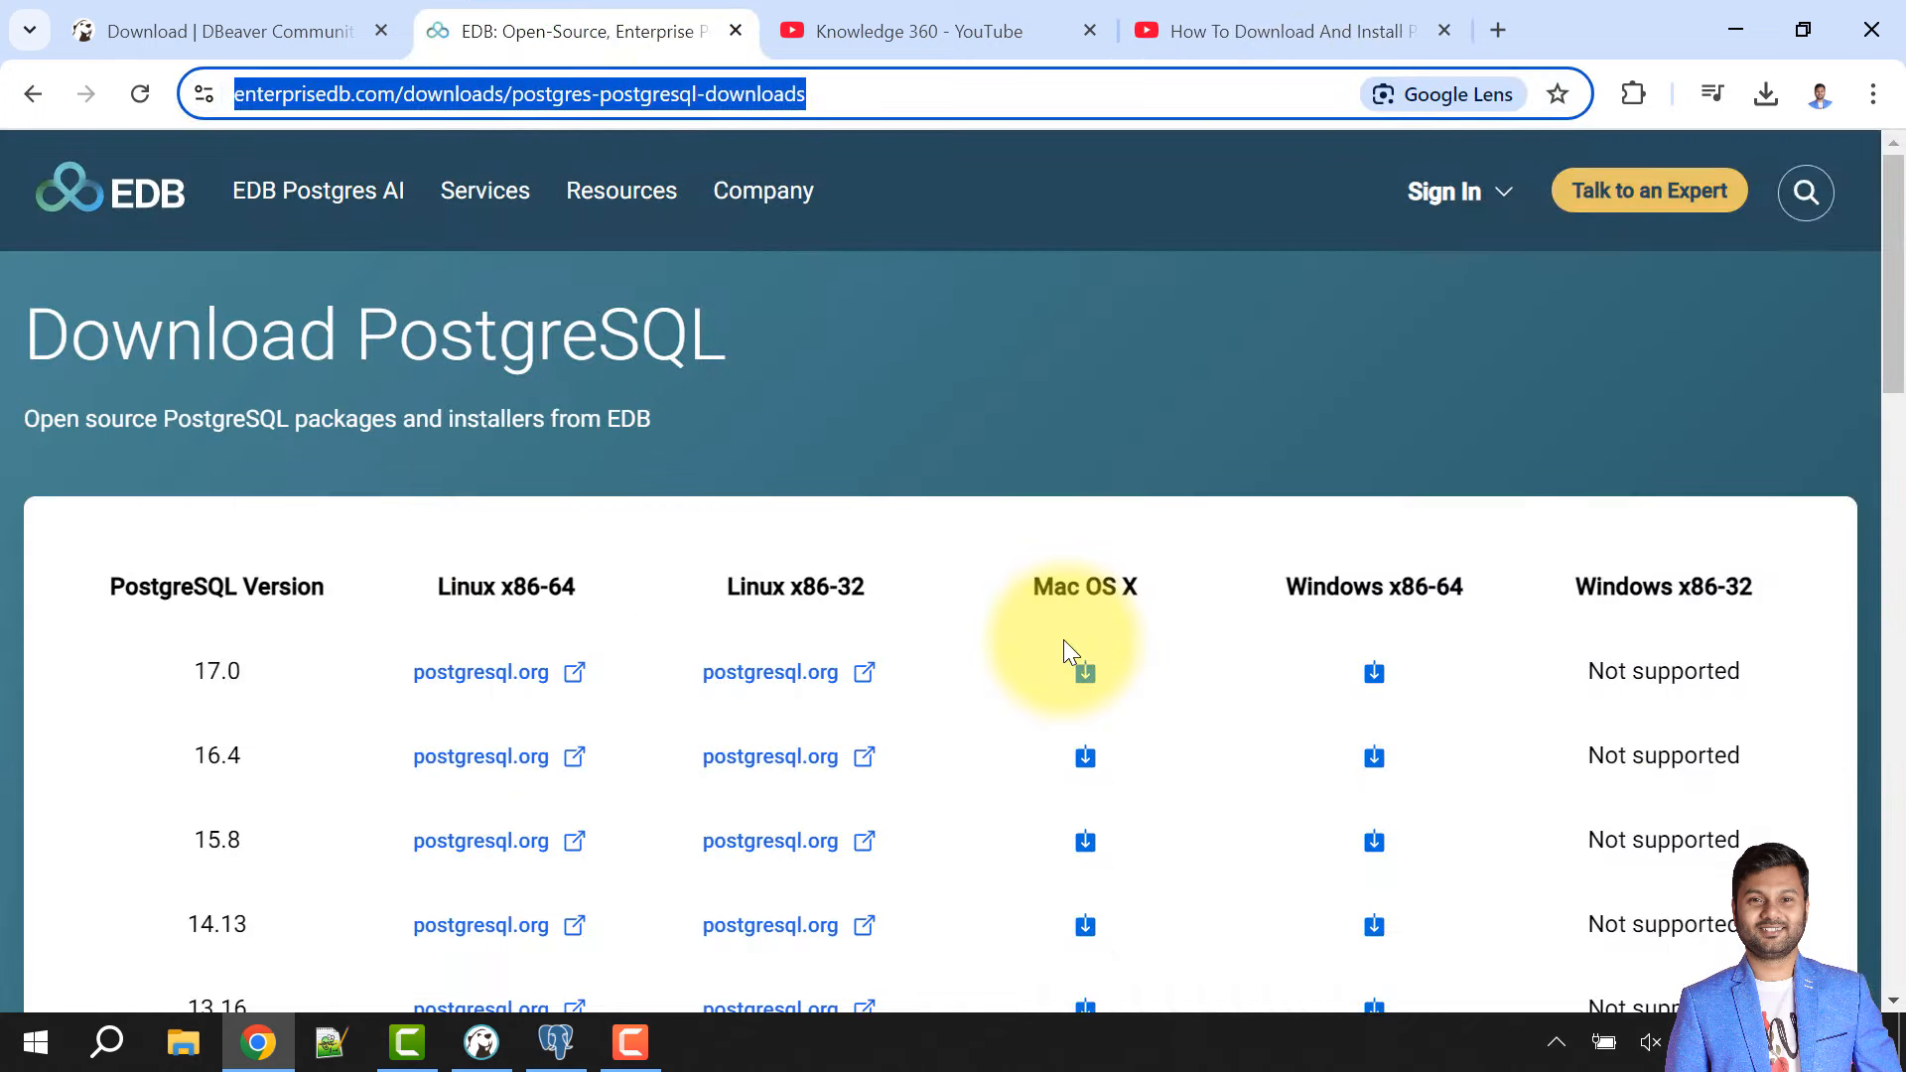
click(556, 1042)
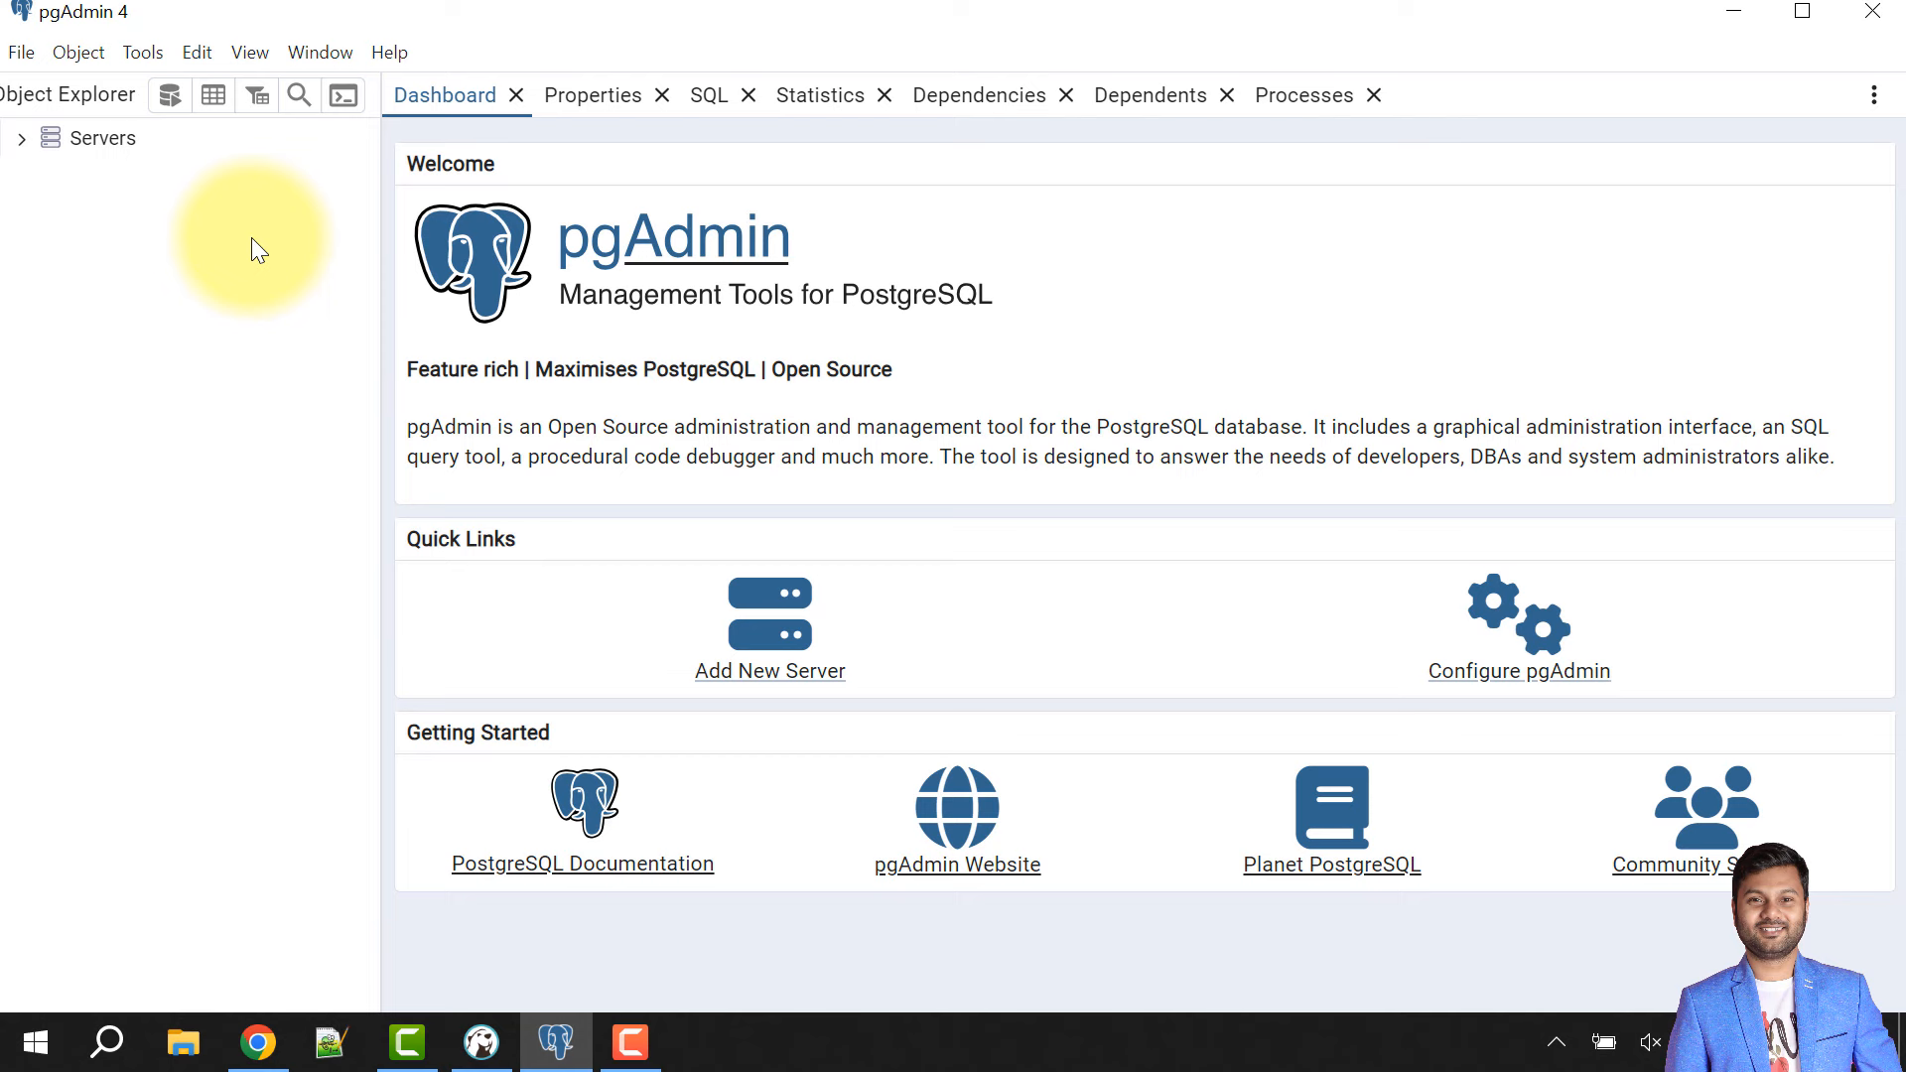
- Connect to the PostgreSQL 17 server using the postgres user's password
click(22, 140)
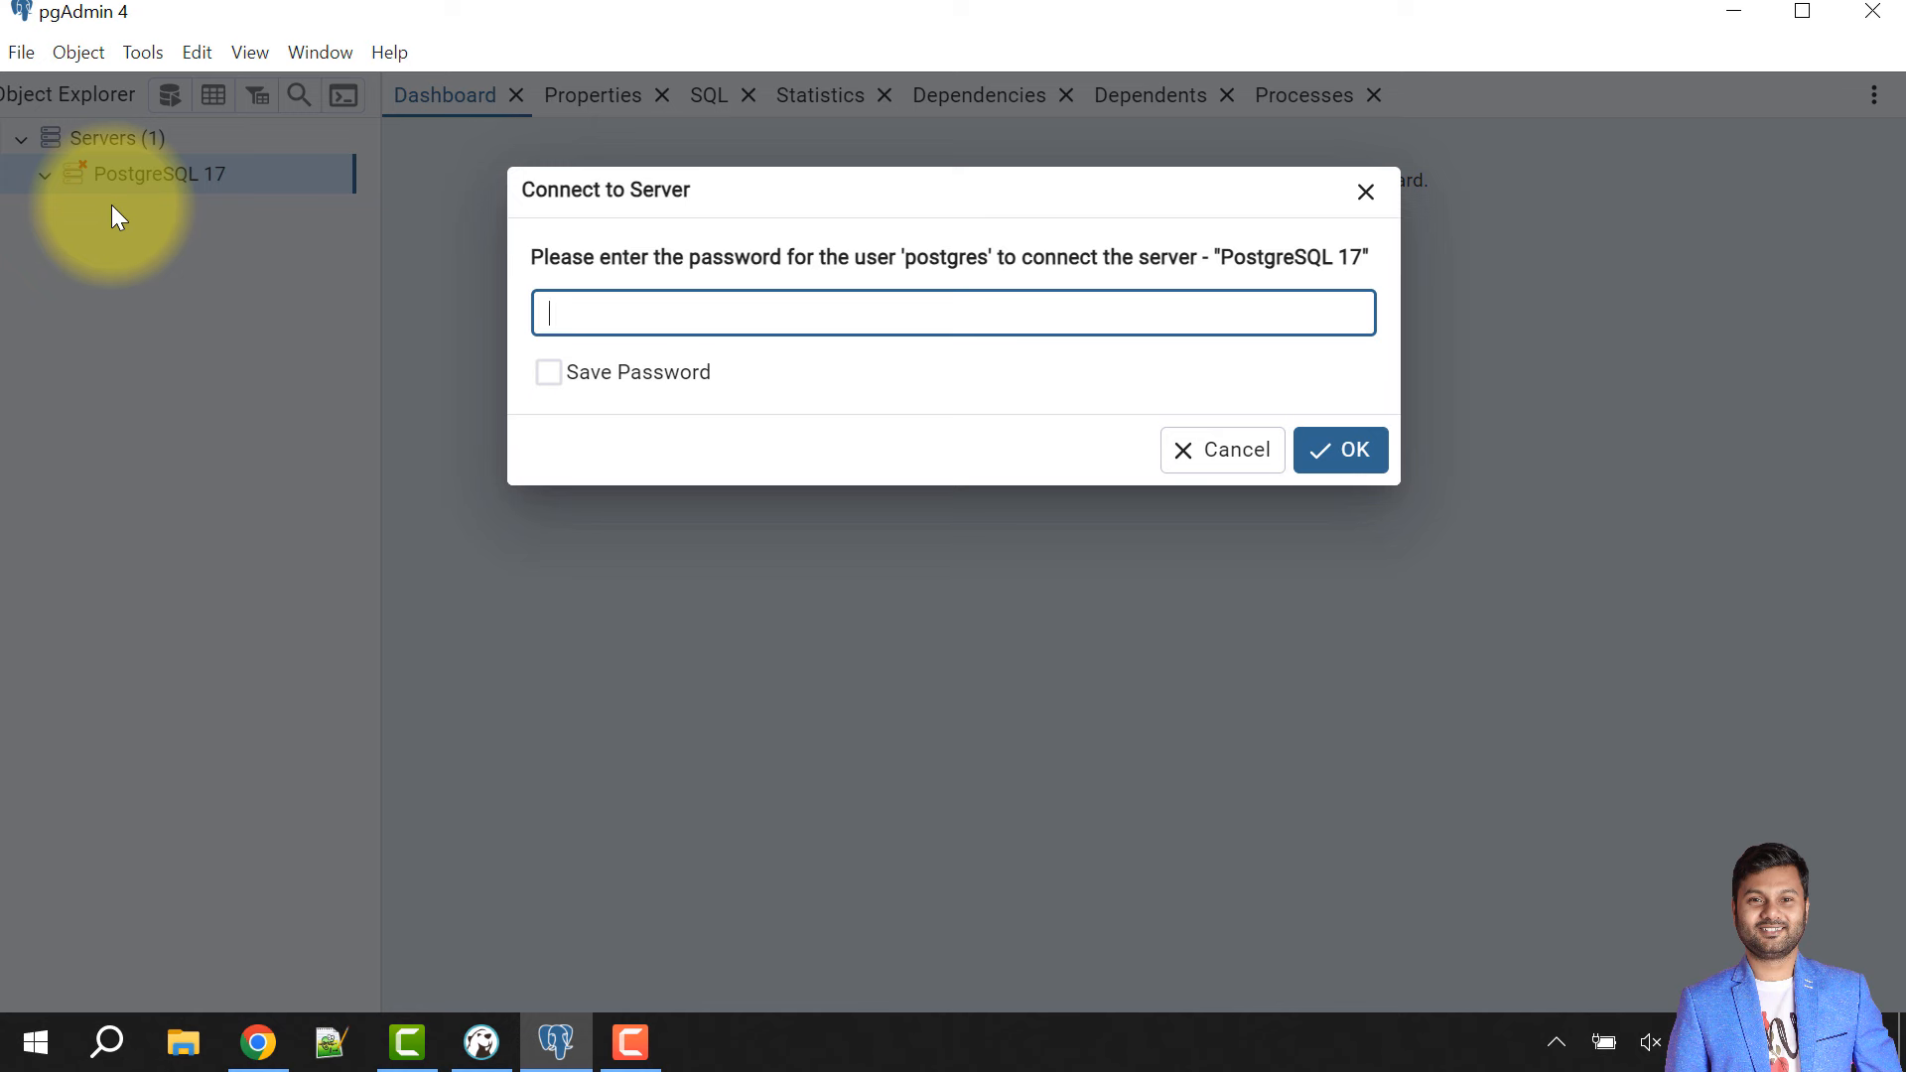
click(602, 321)
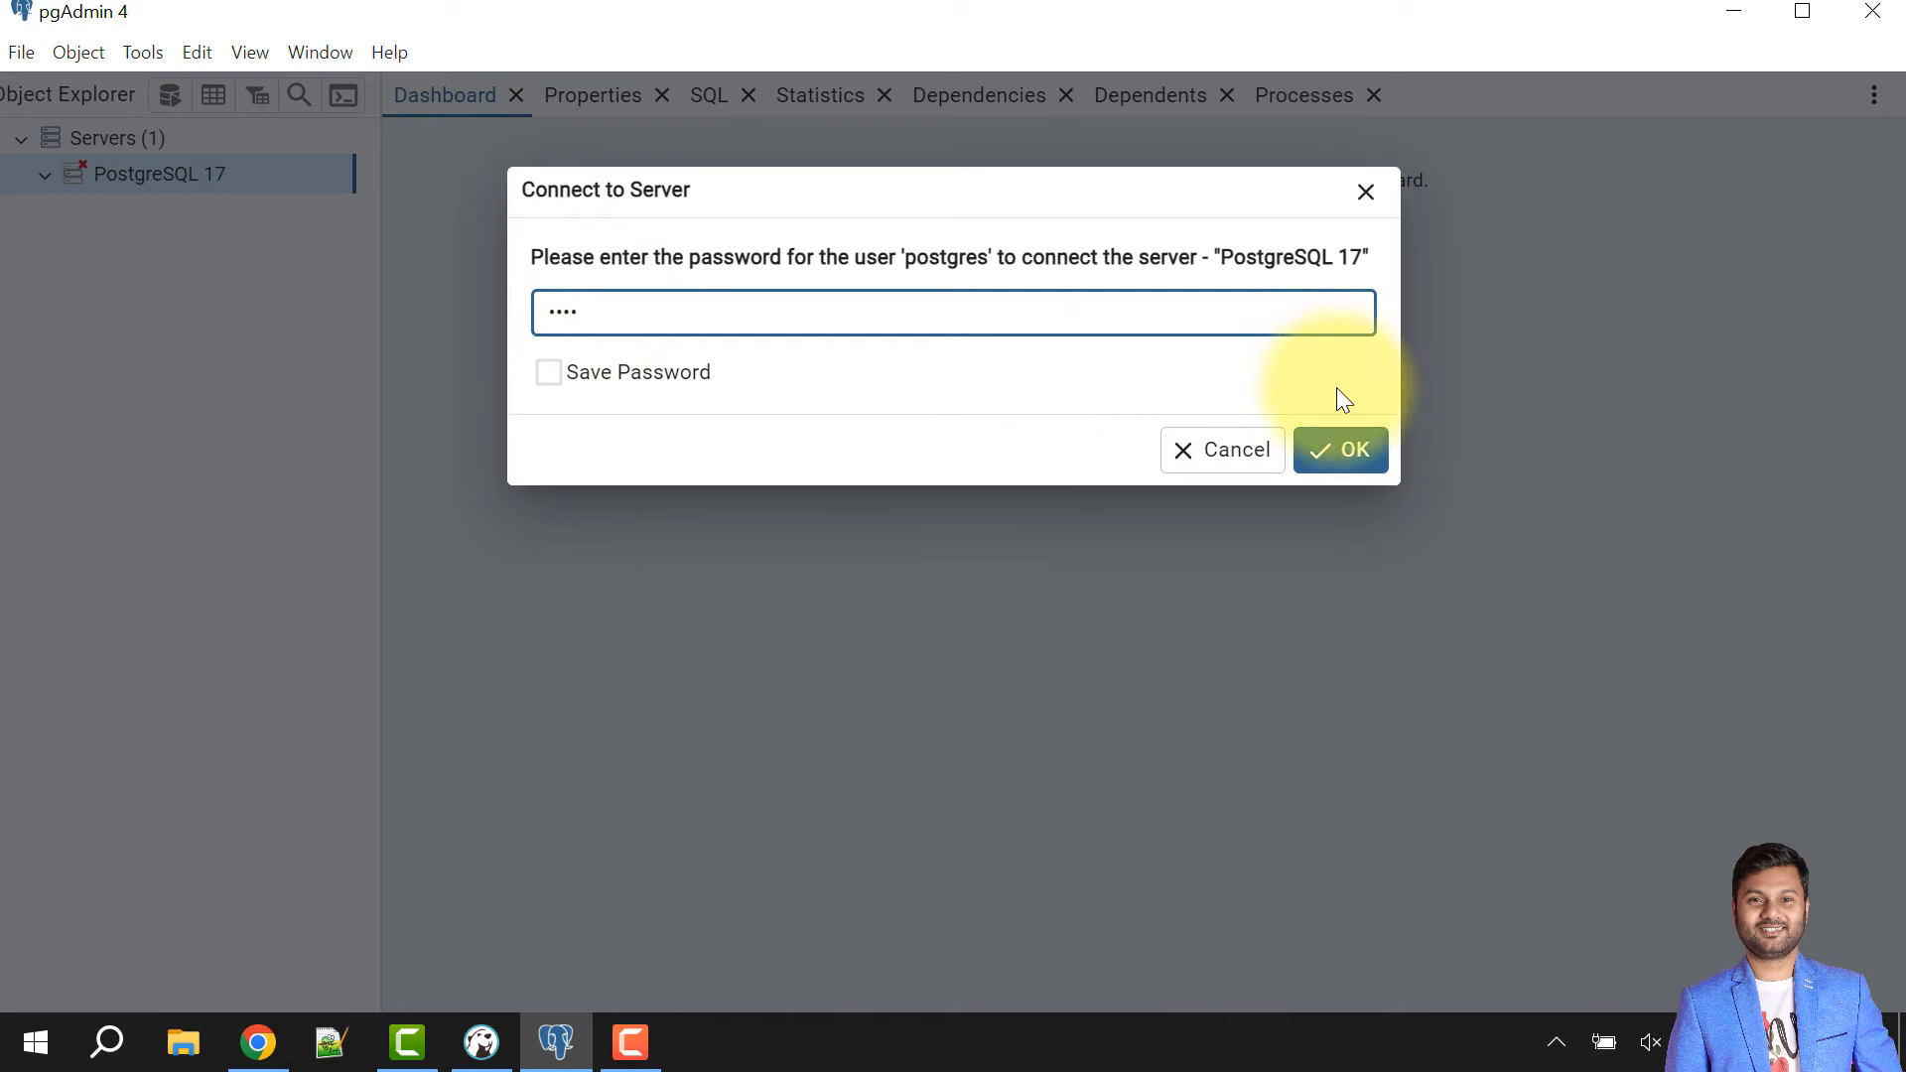
click(1352, 462)
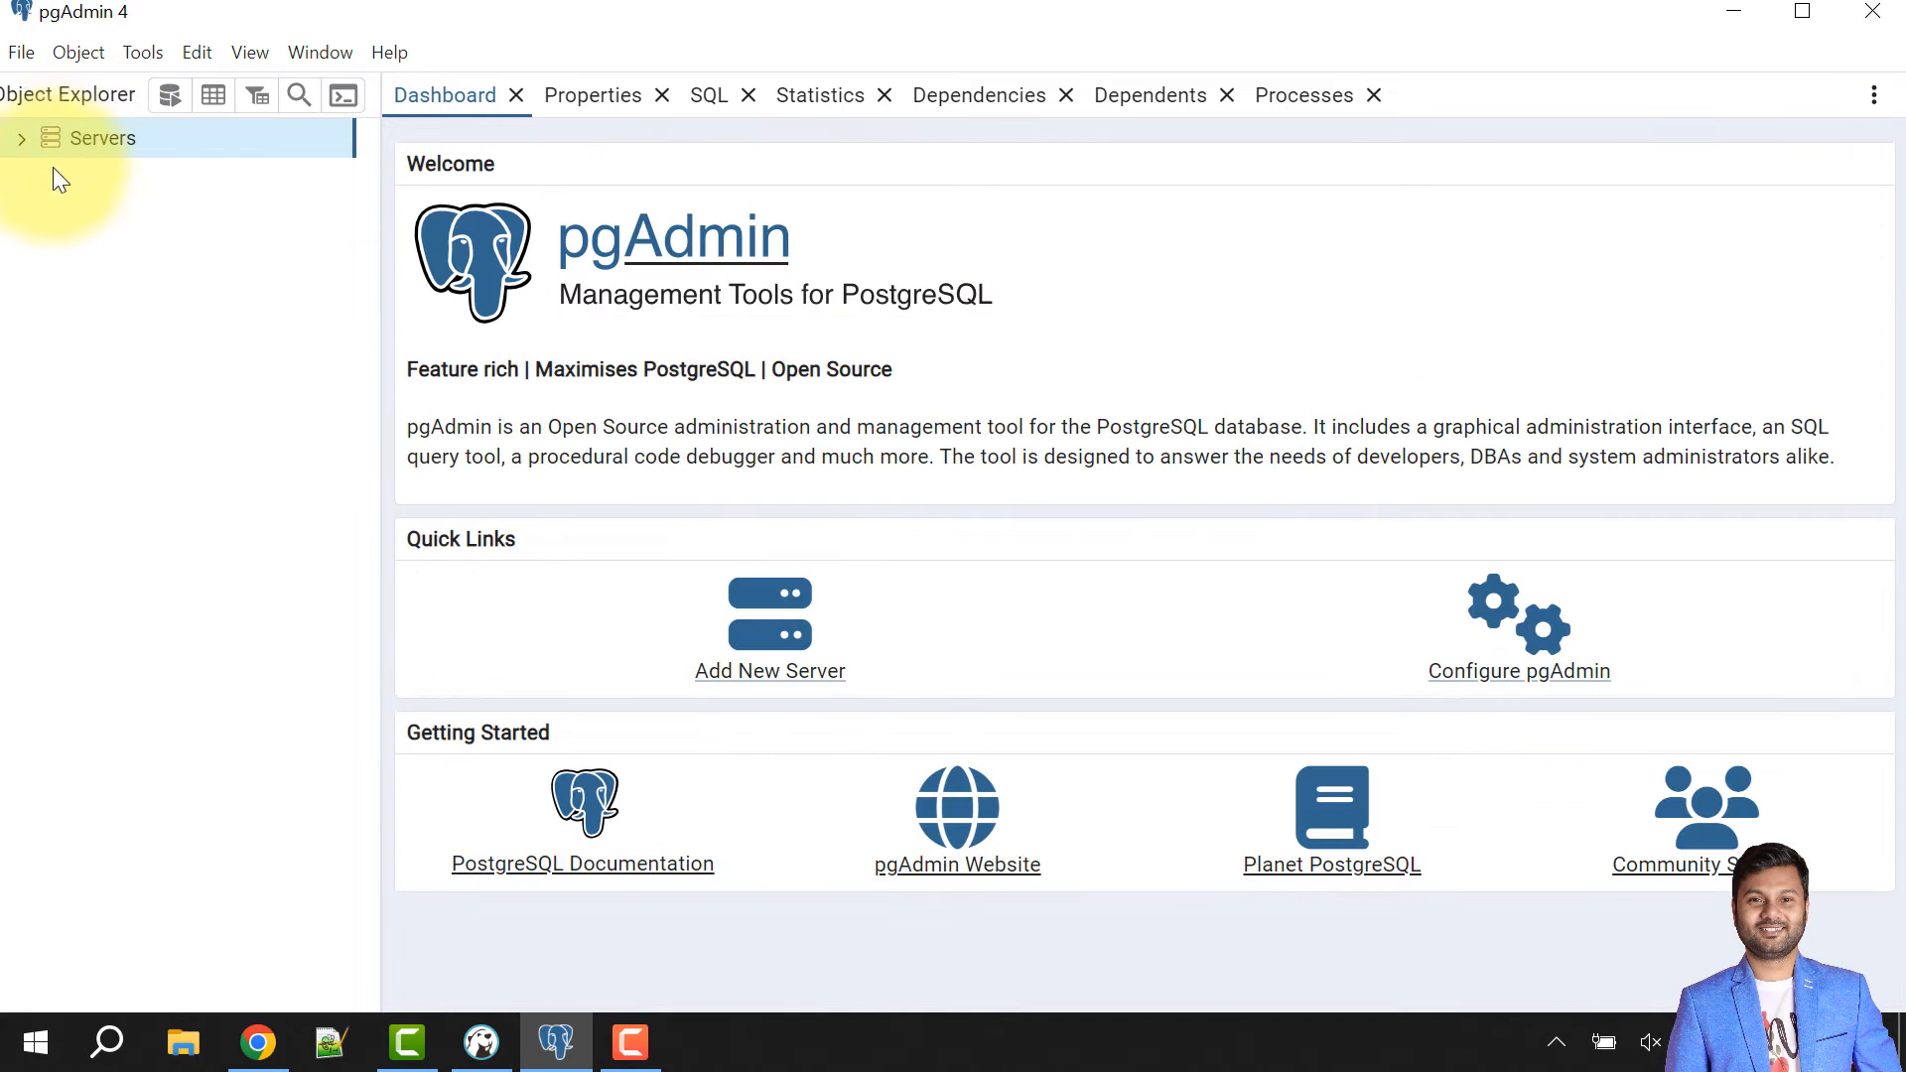
- Create a server group named MyLocalServer under Servers and select it
right_click(121, 141)
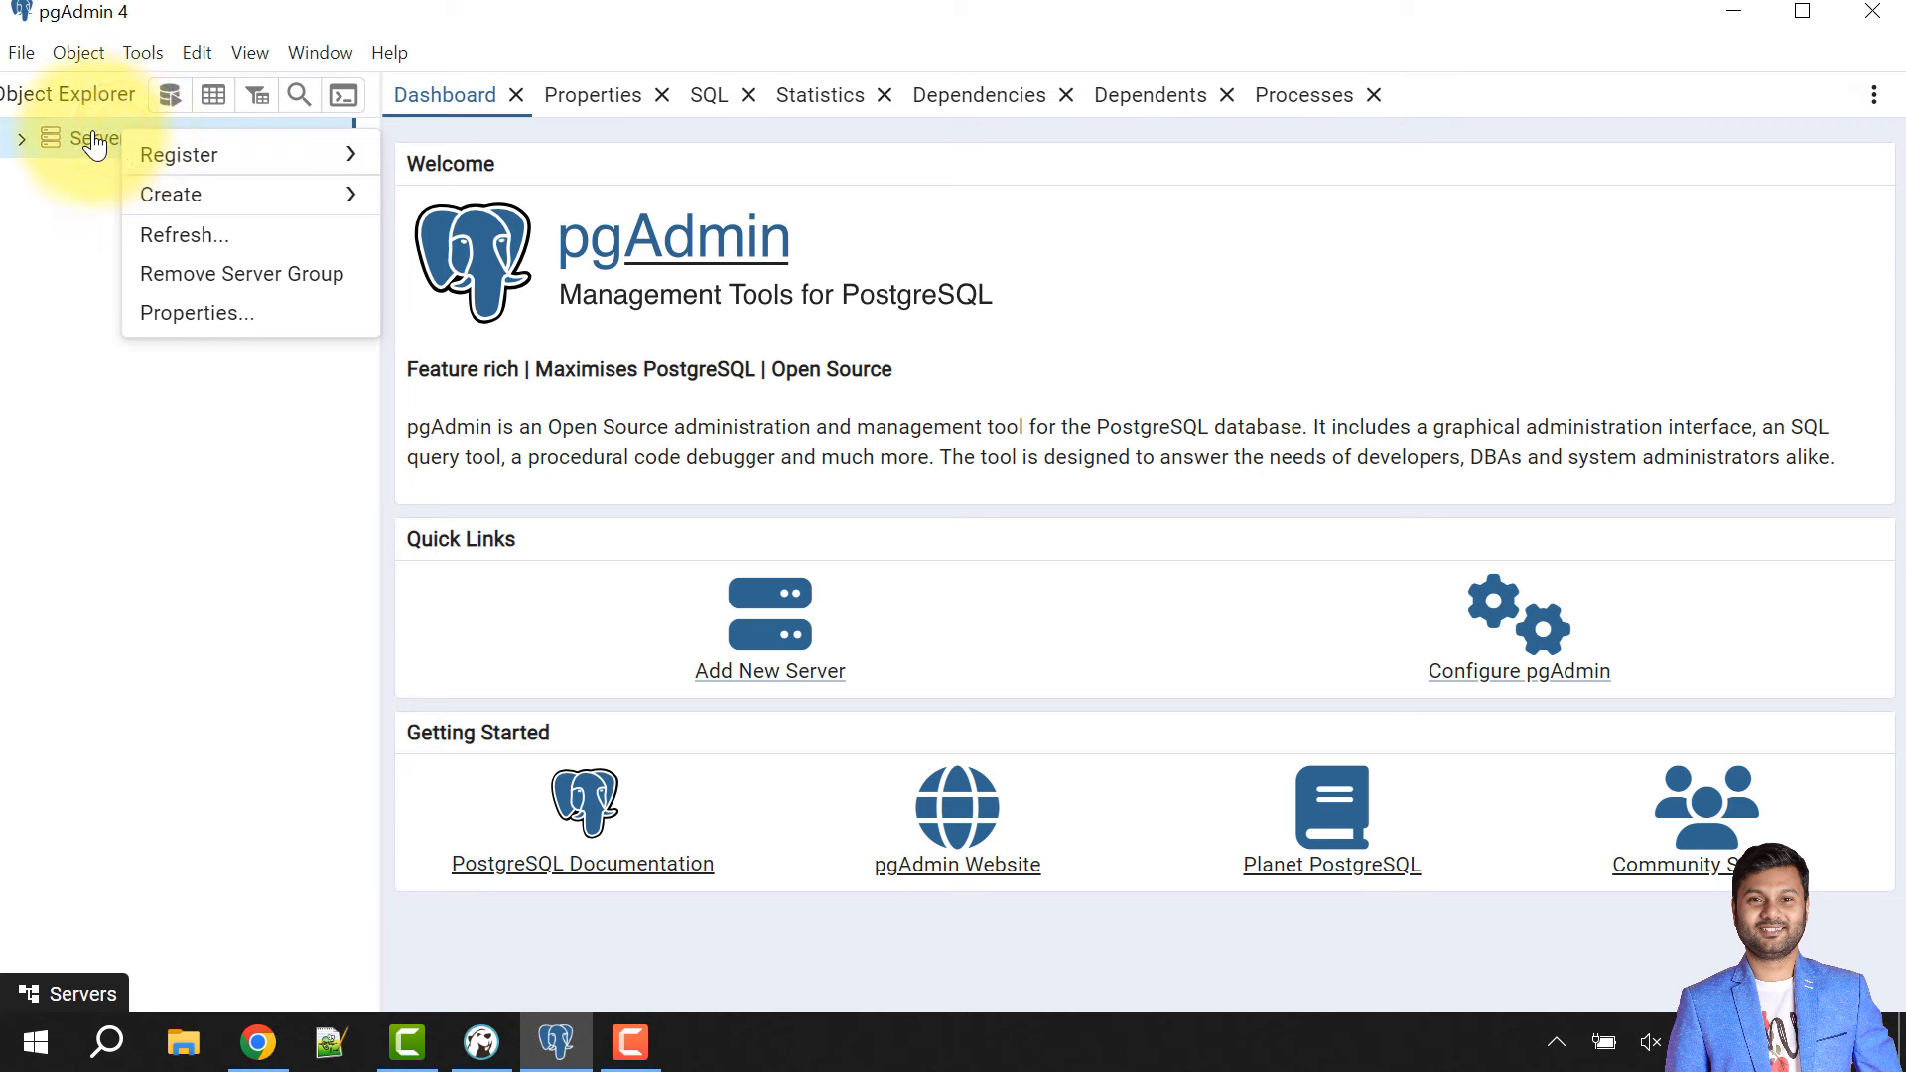
mouse_move(271, 162)
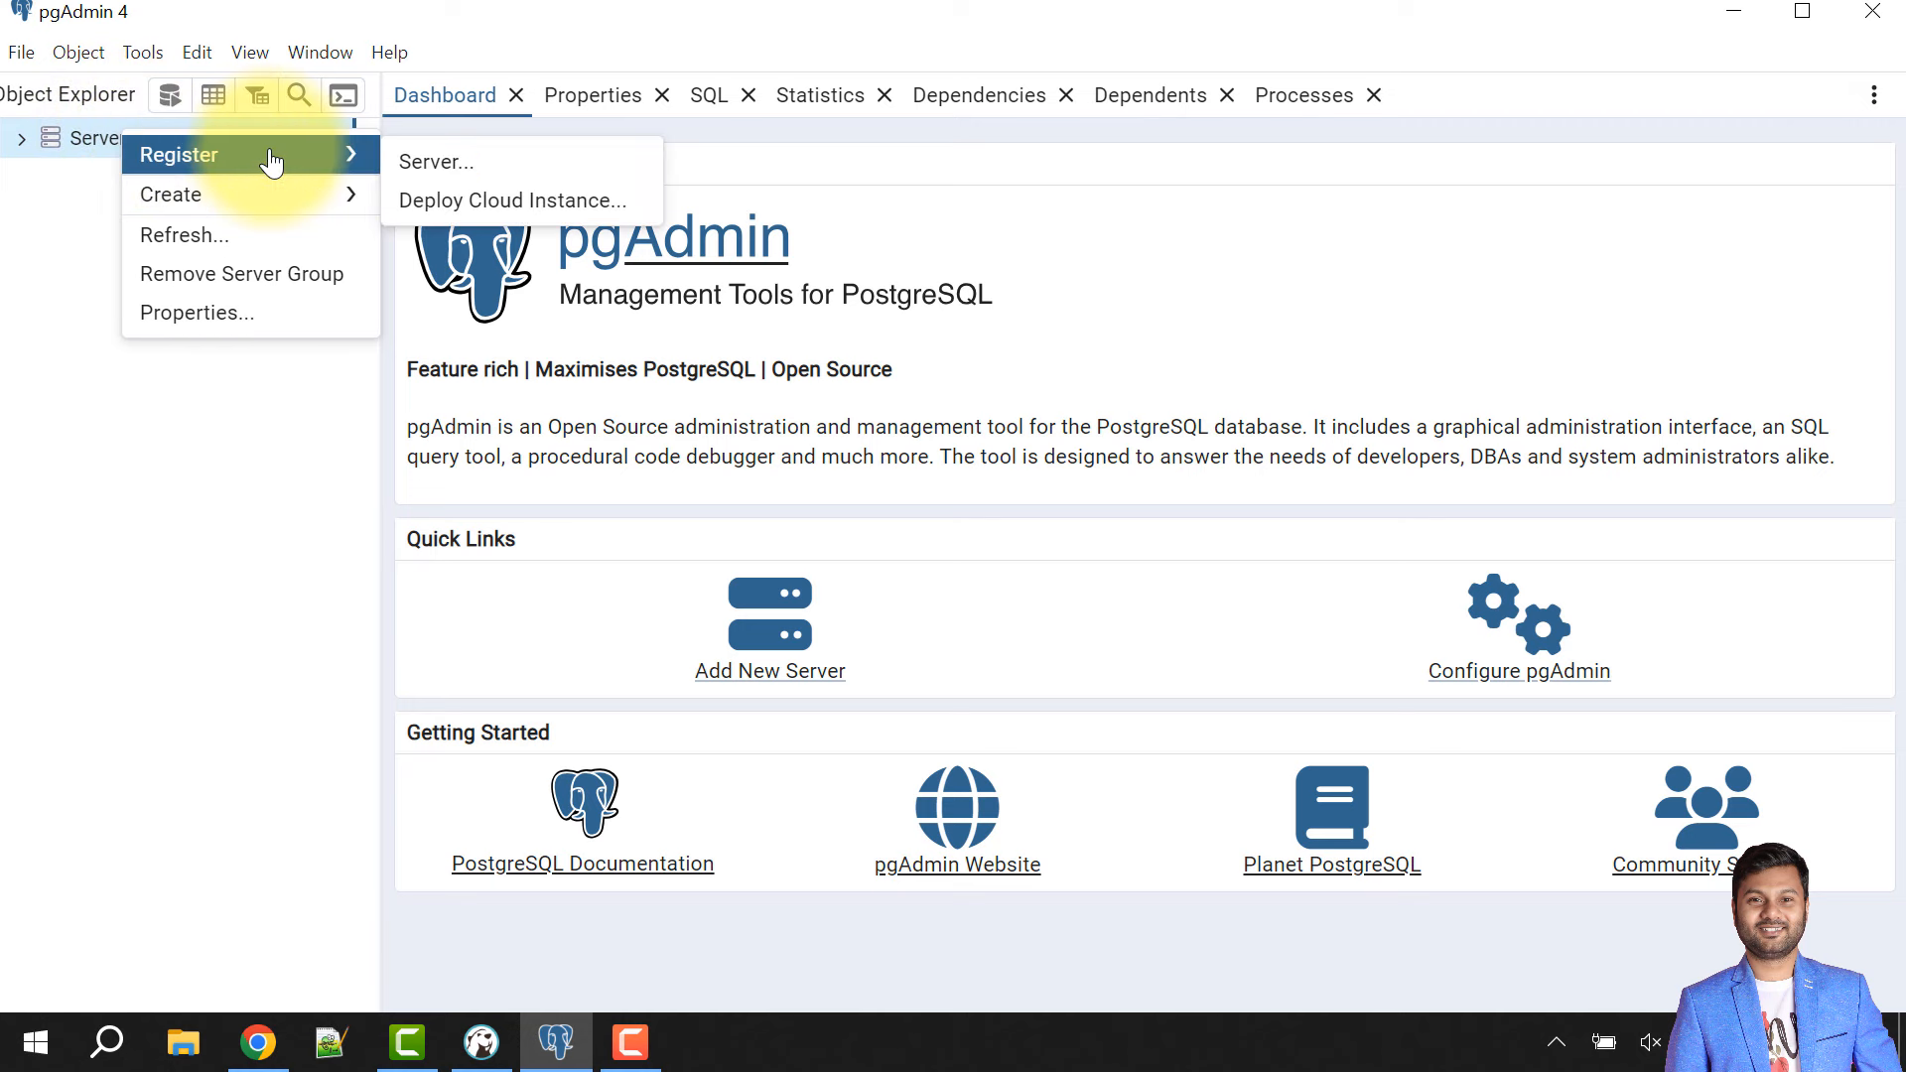
mouse_move(293, 206)
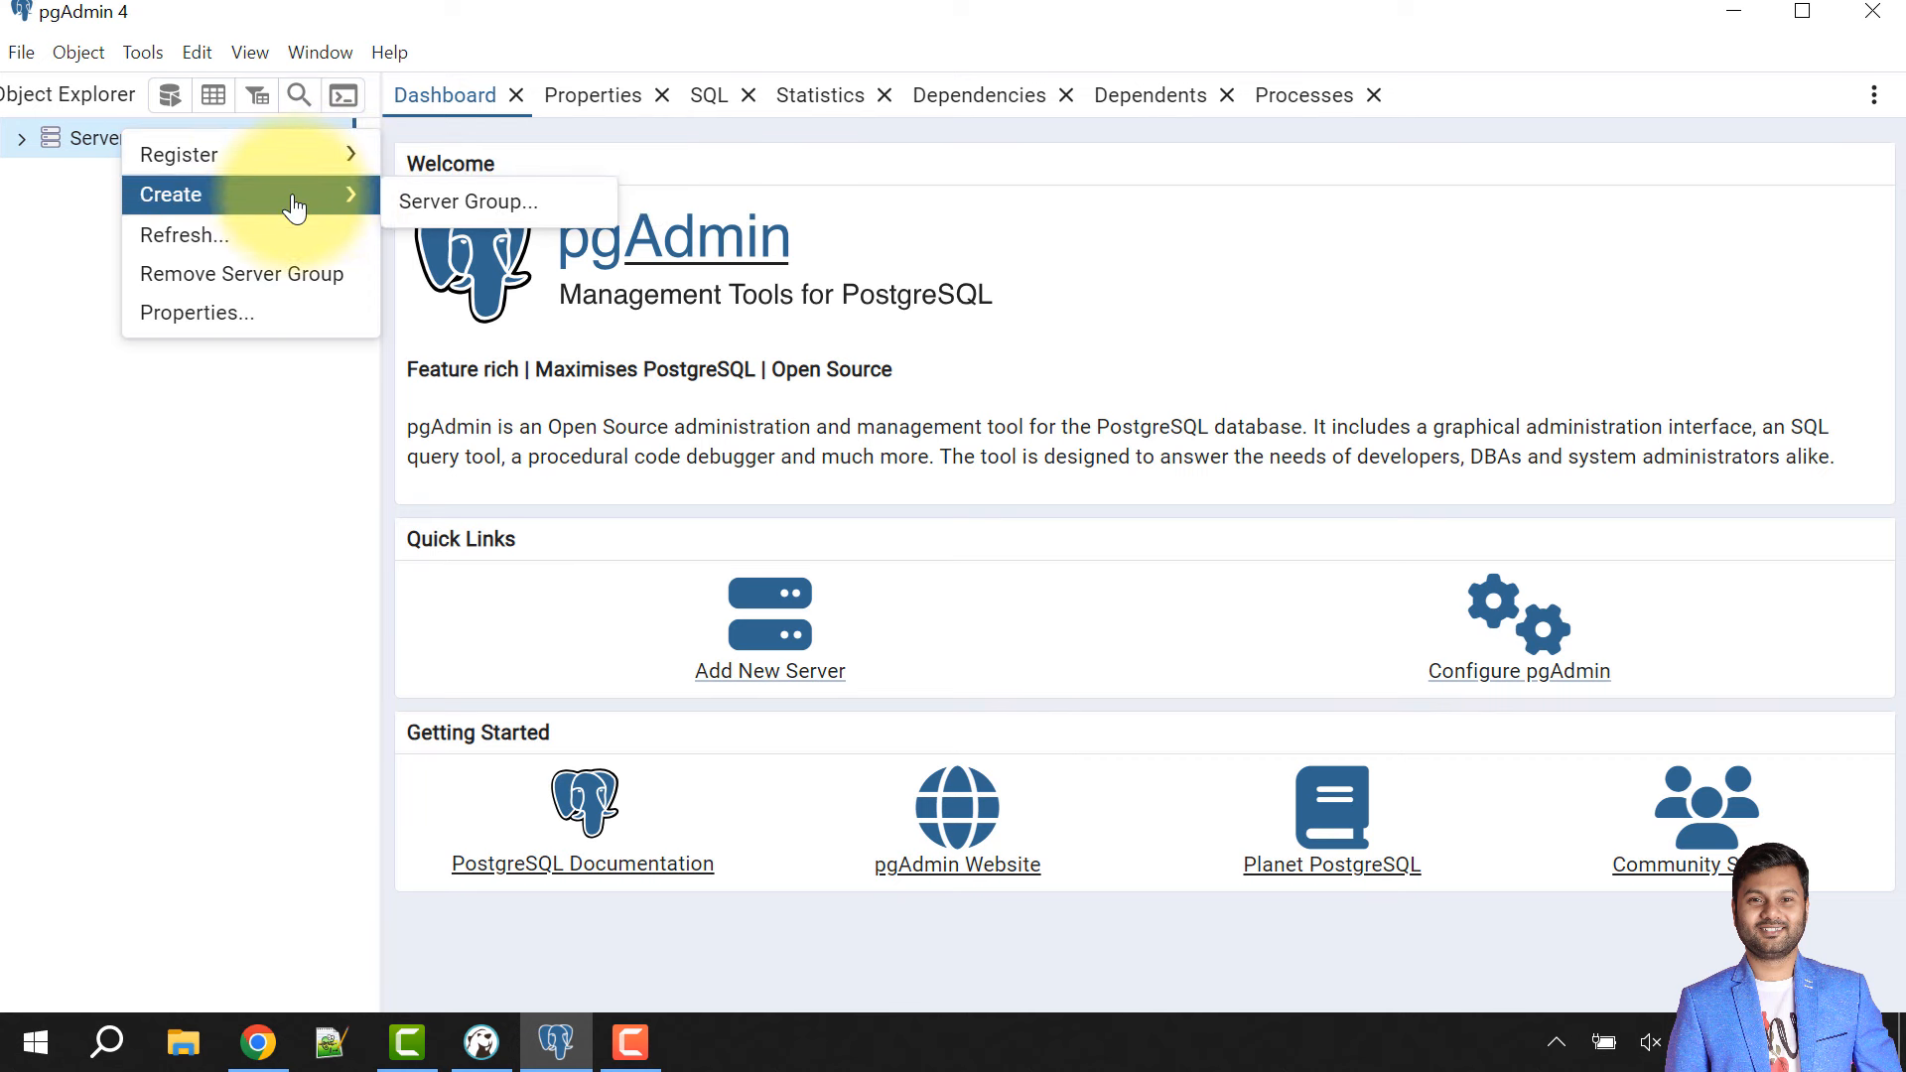
click(467, 204)
click(926, 313)
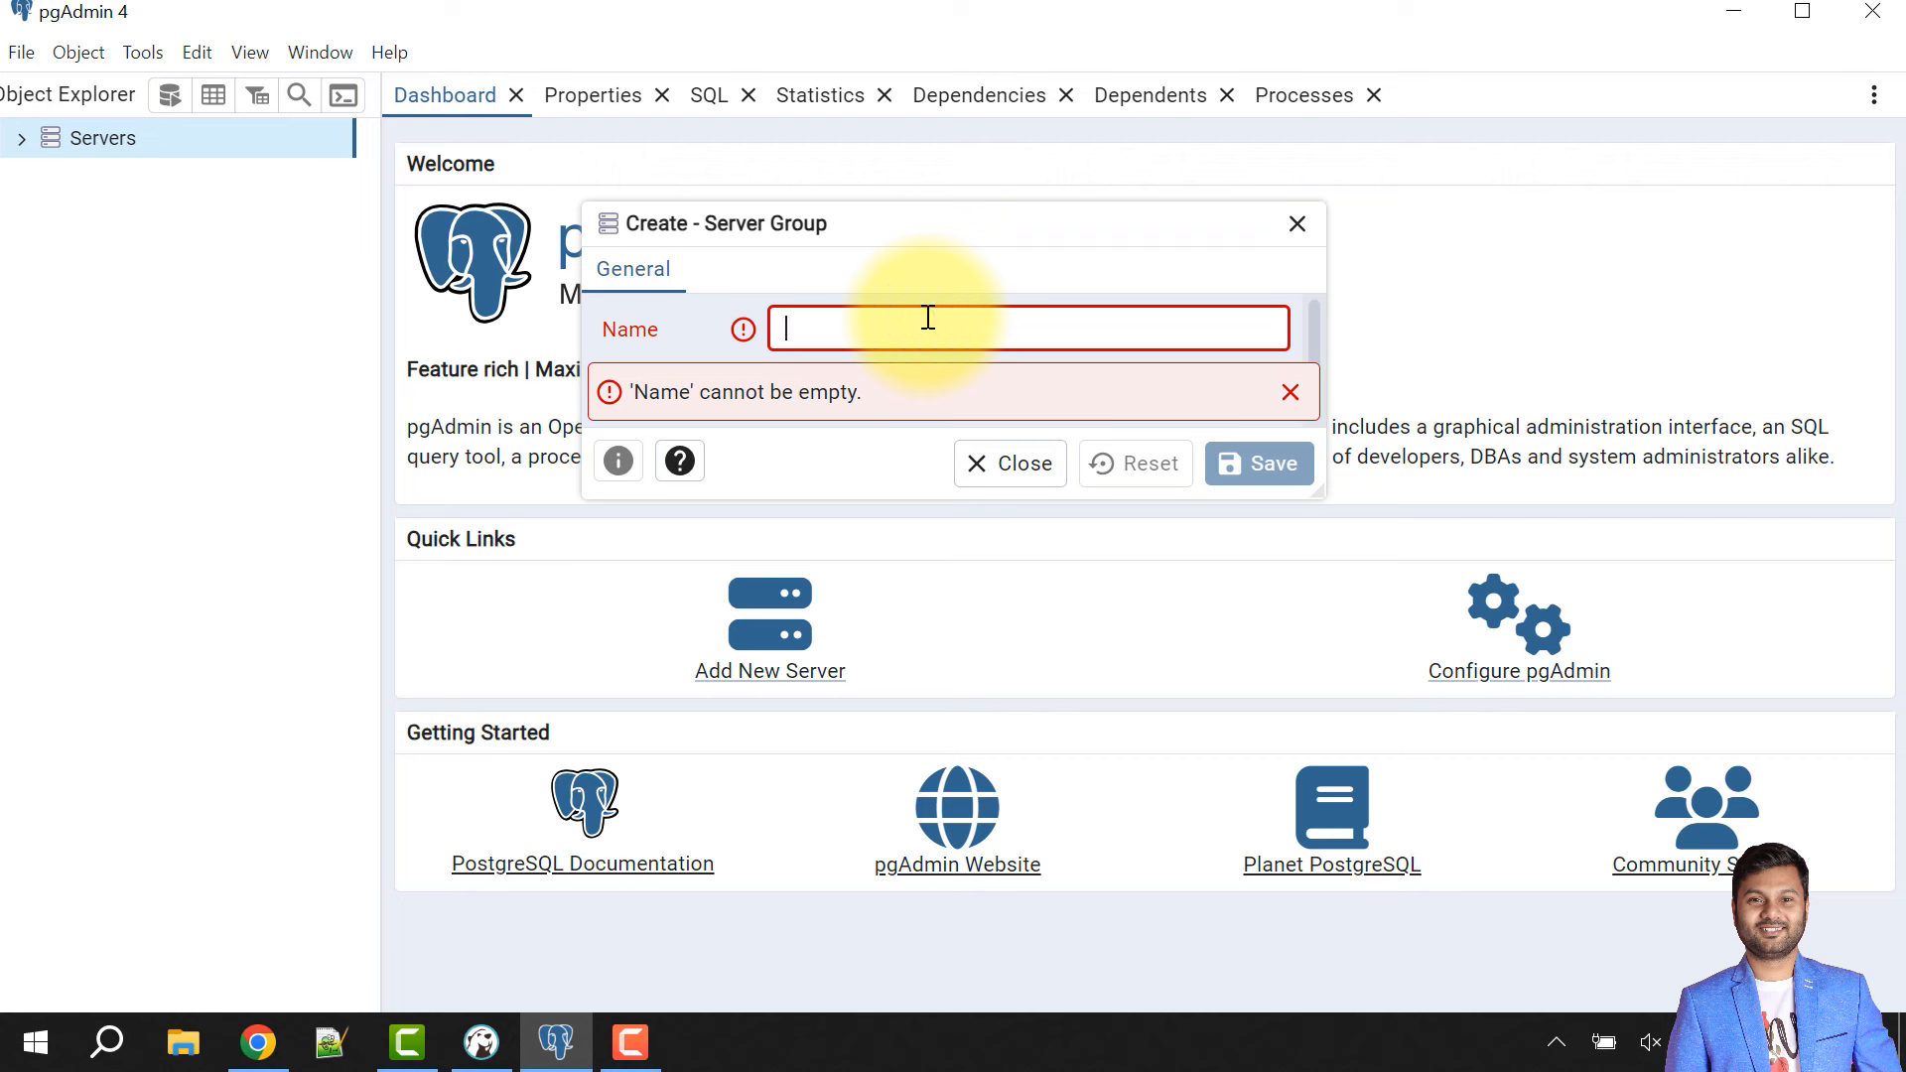
text(MyLocalServer)
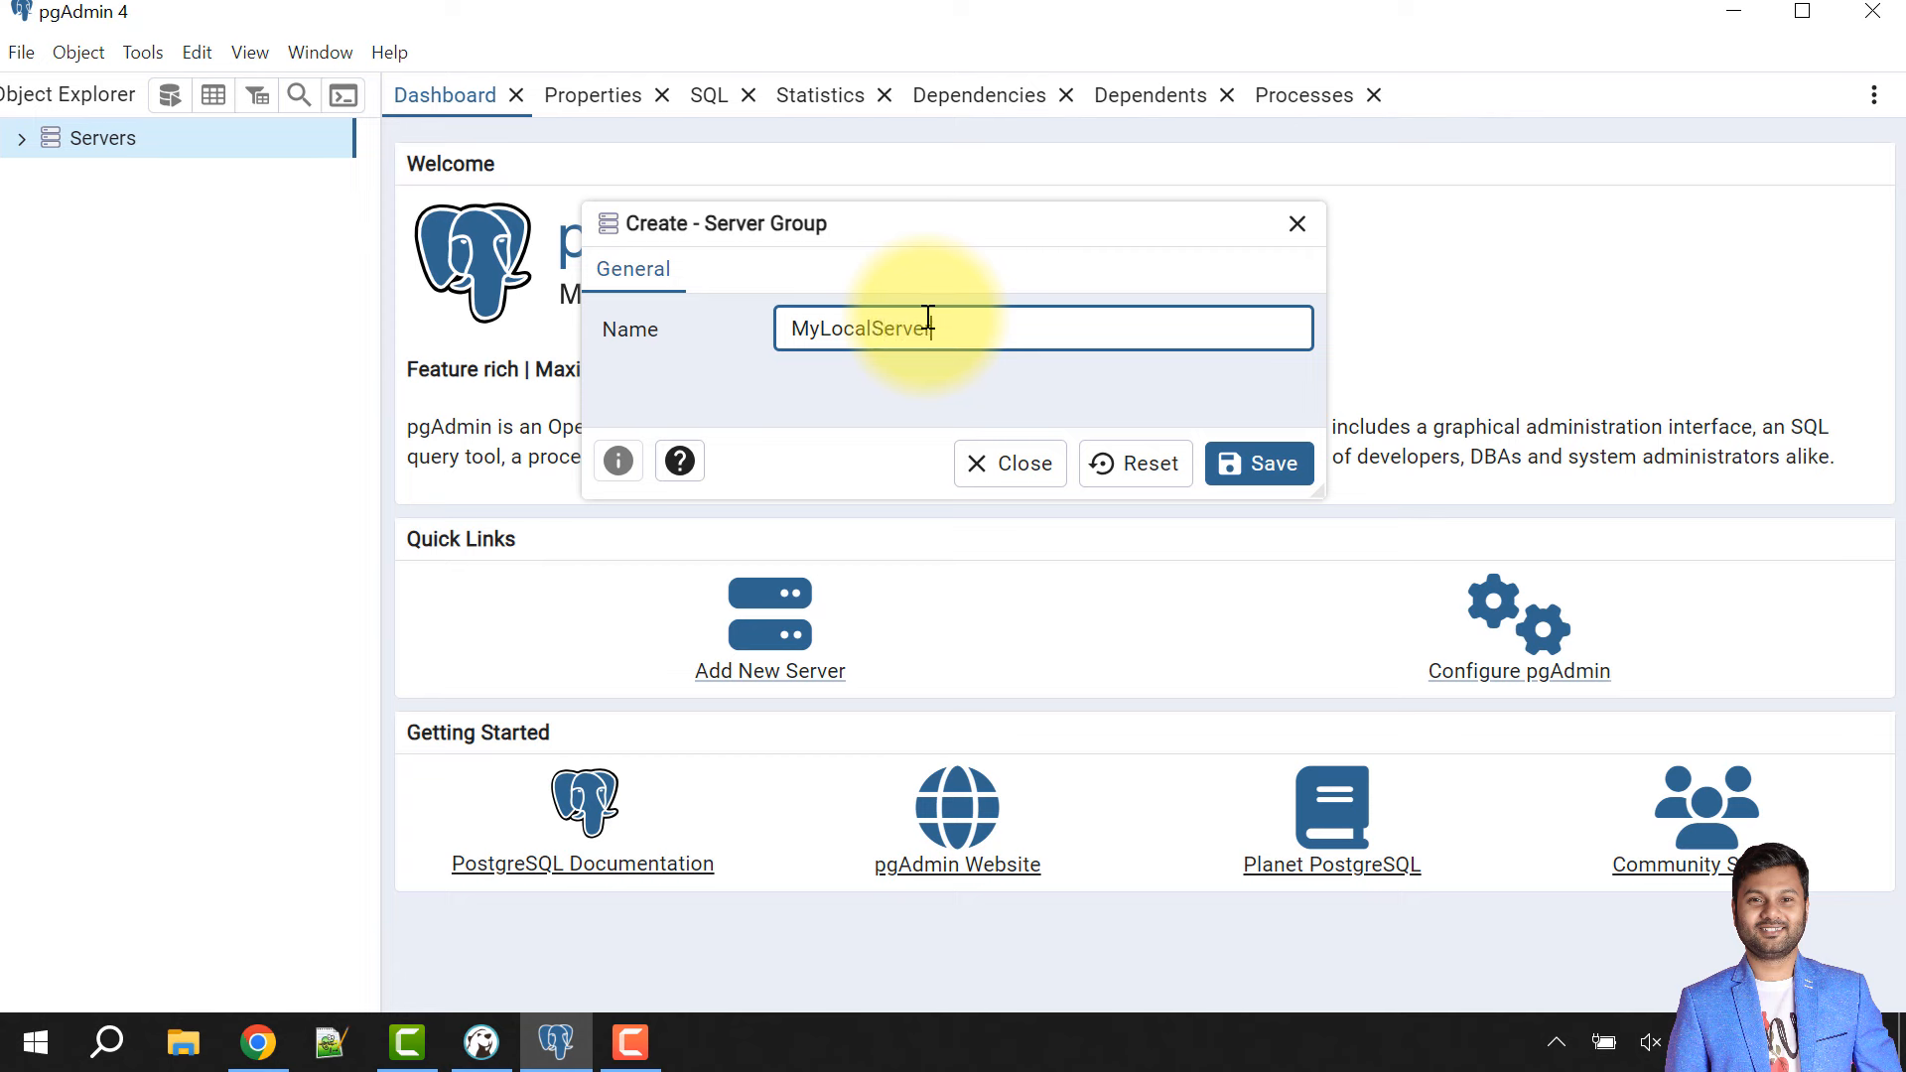
click(1257, 462)
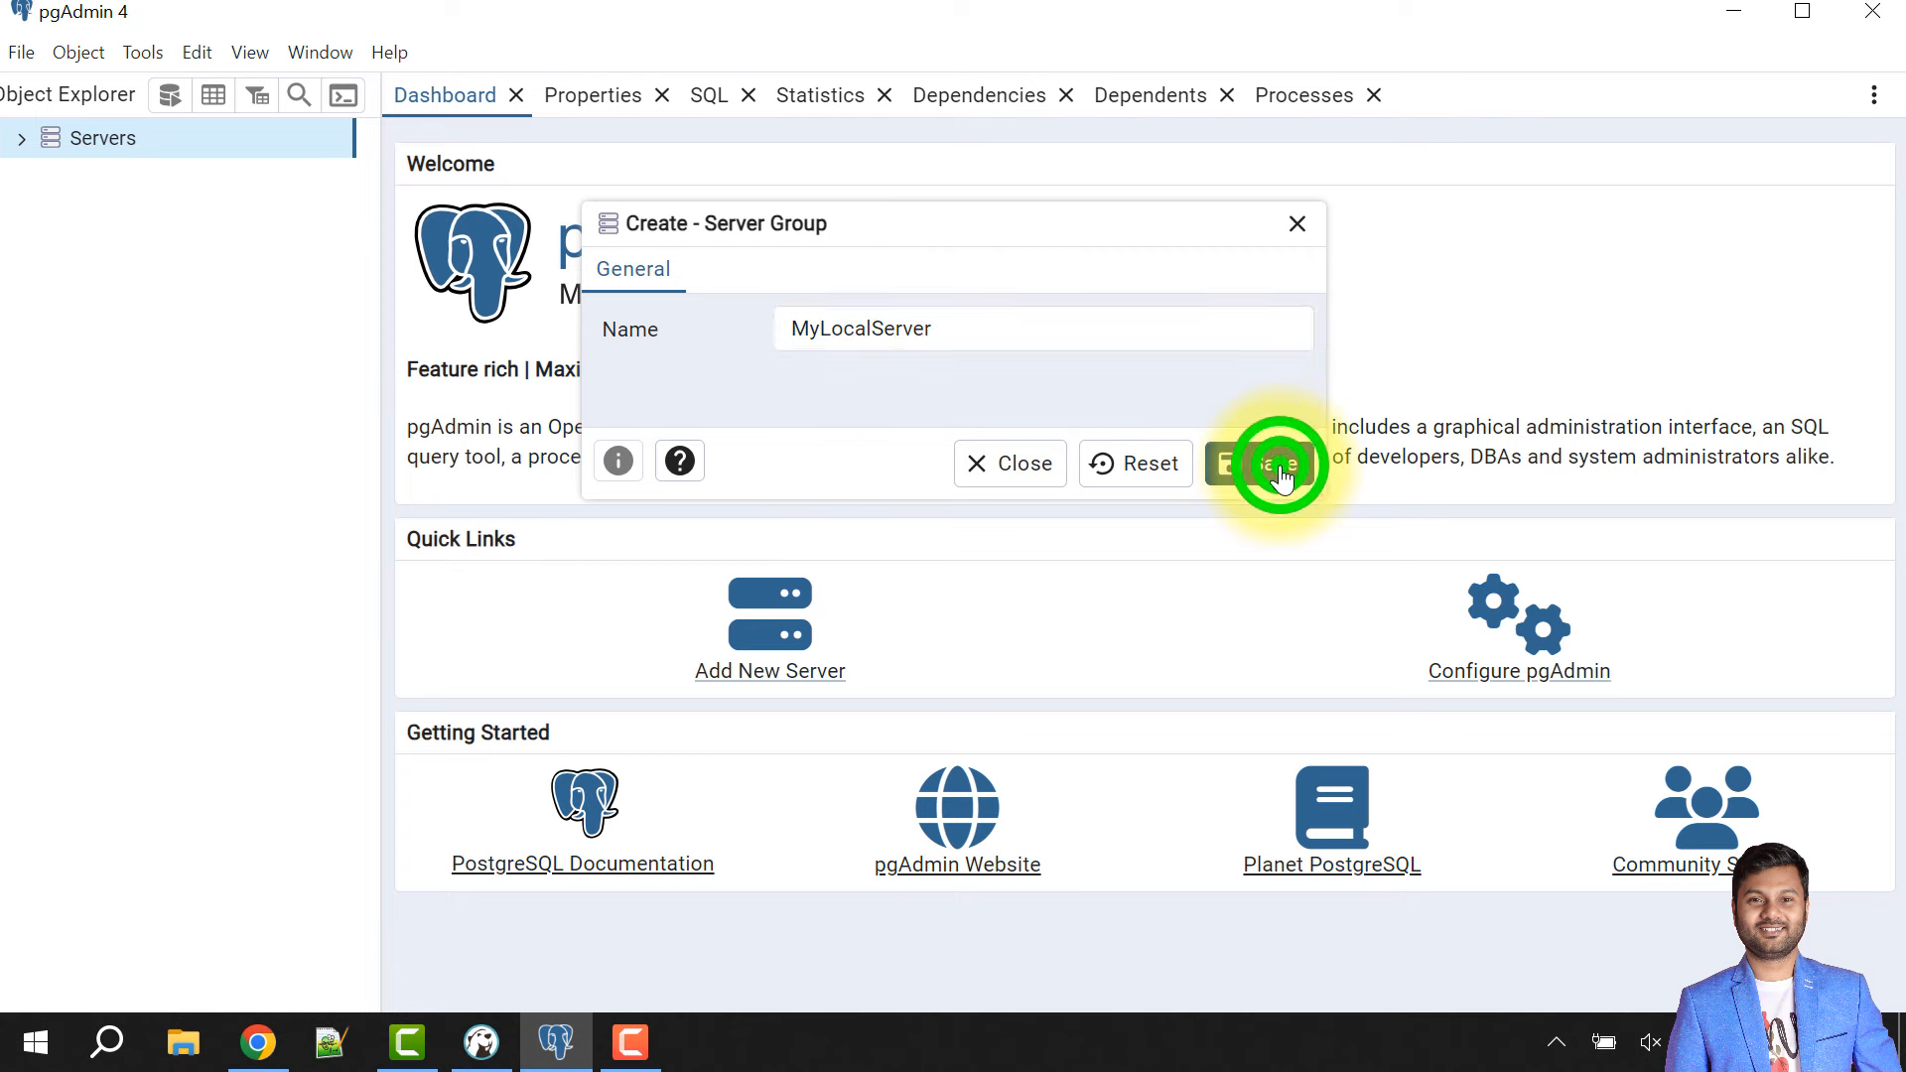
click(77, 144)
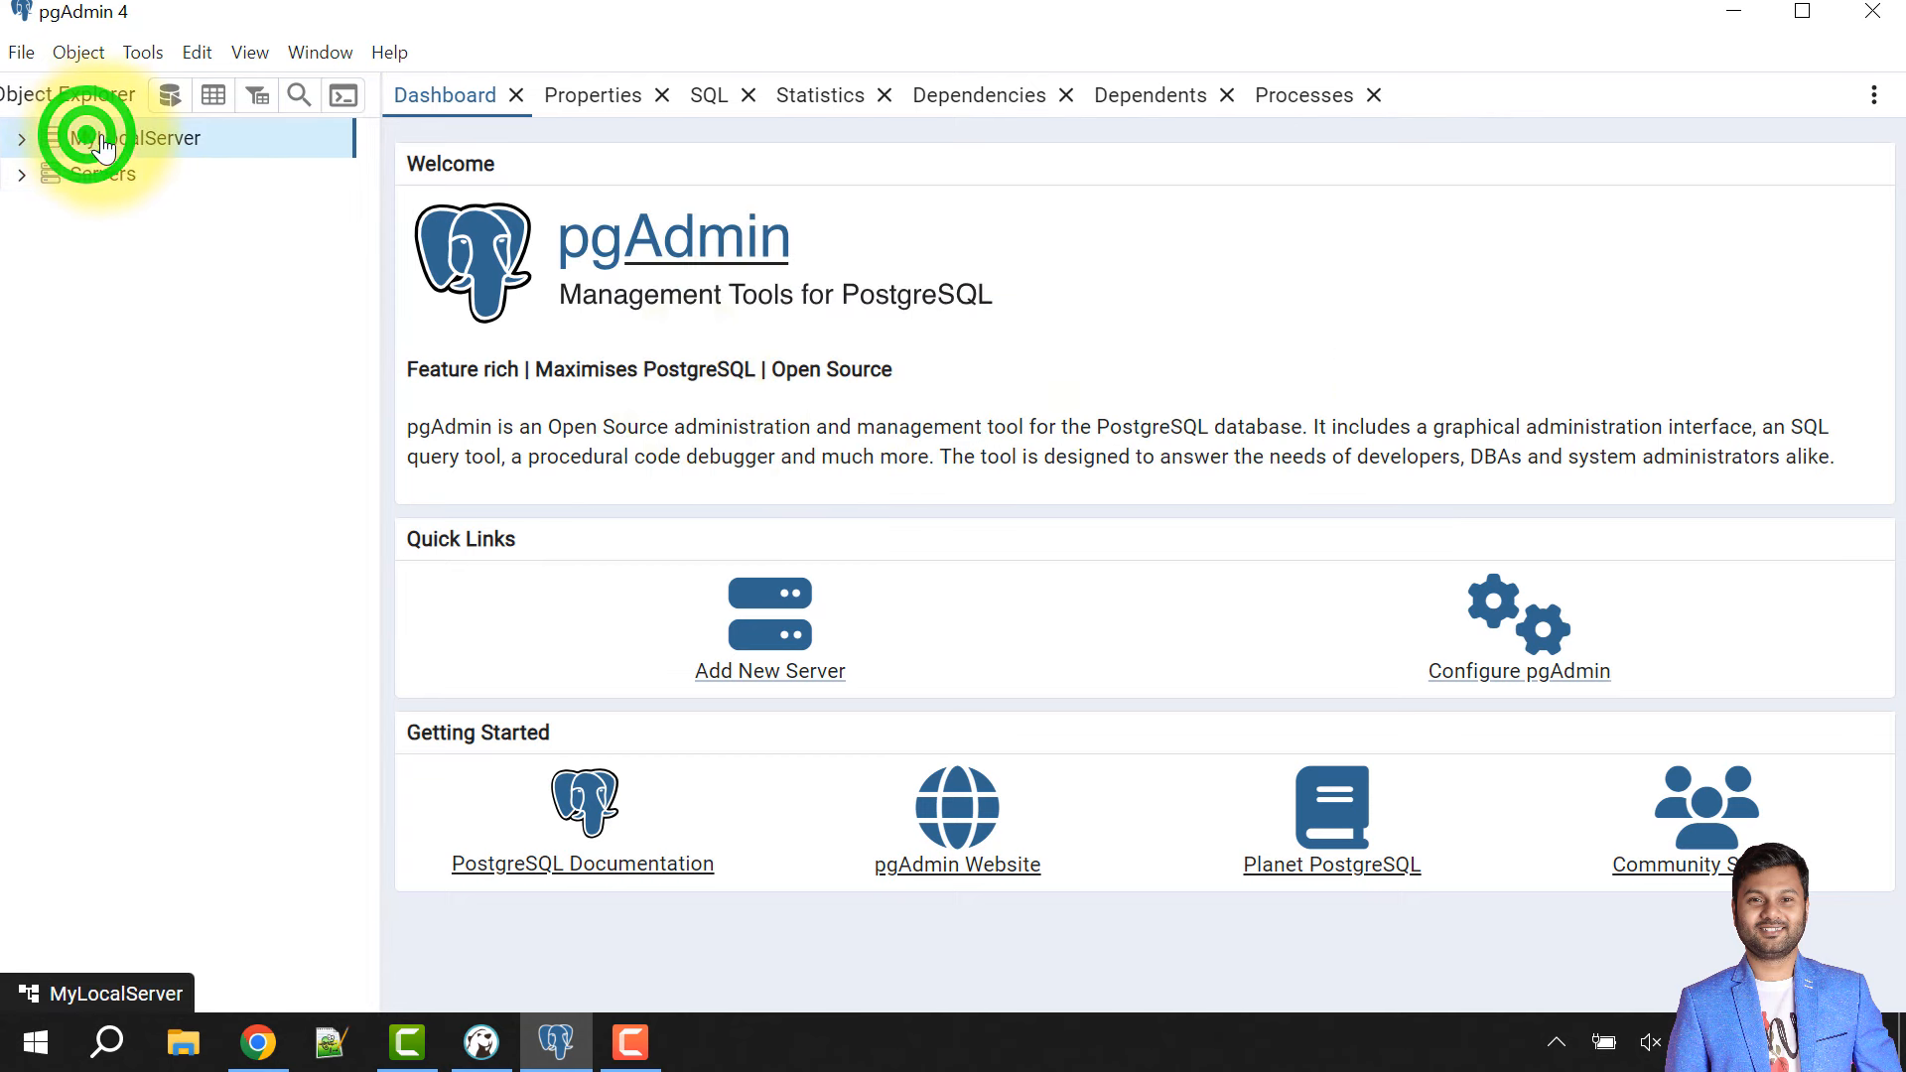
- Register LocalServer in MyLocalServer with host localhost, port 5432, user postgres and its password
right_click(105, 146)
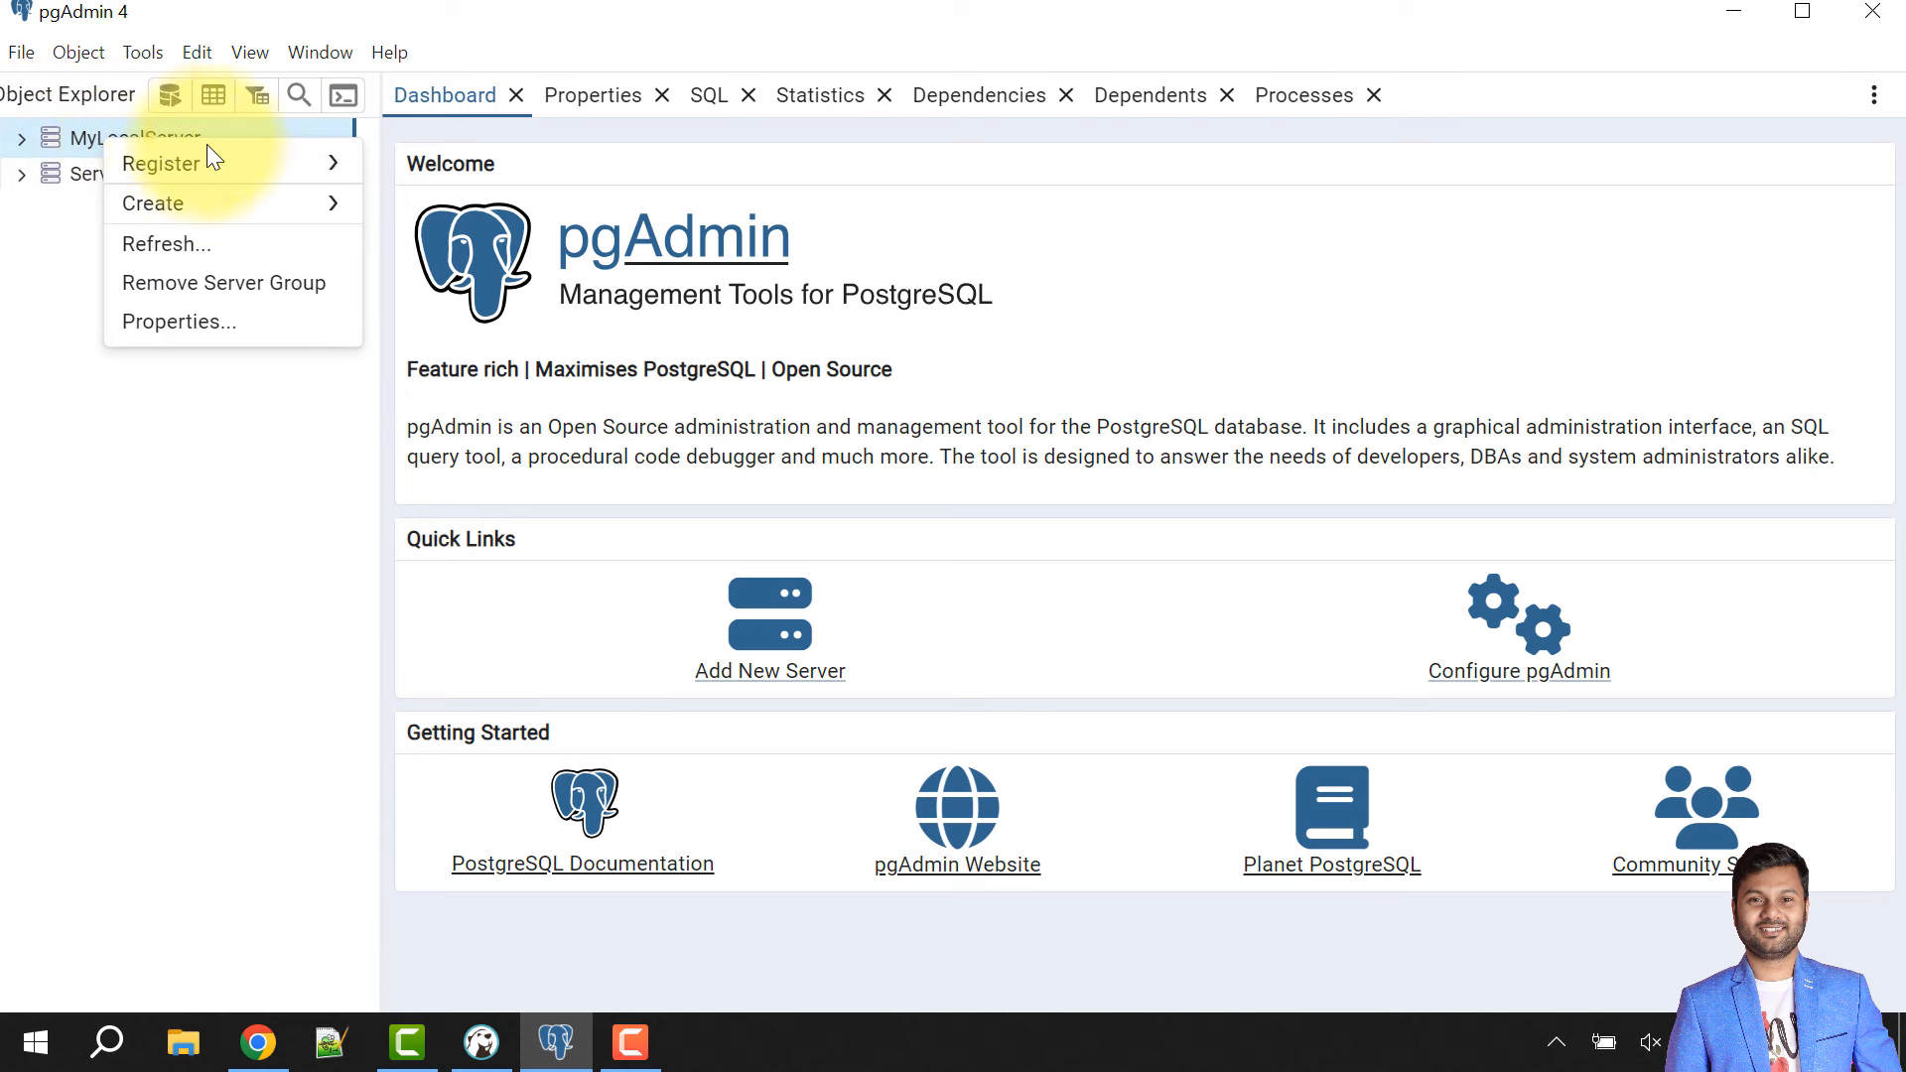
mouse_move(278, 164)
click(423, 167)
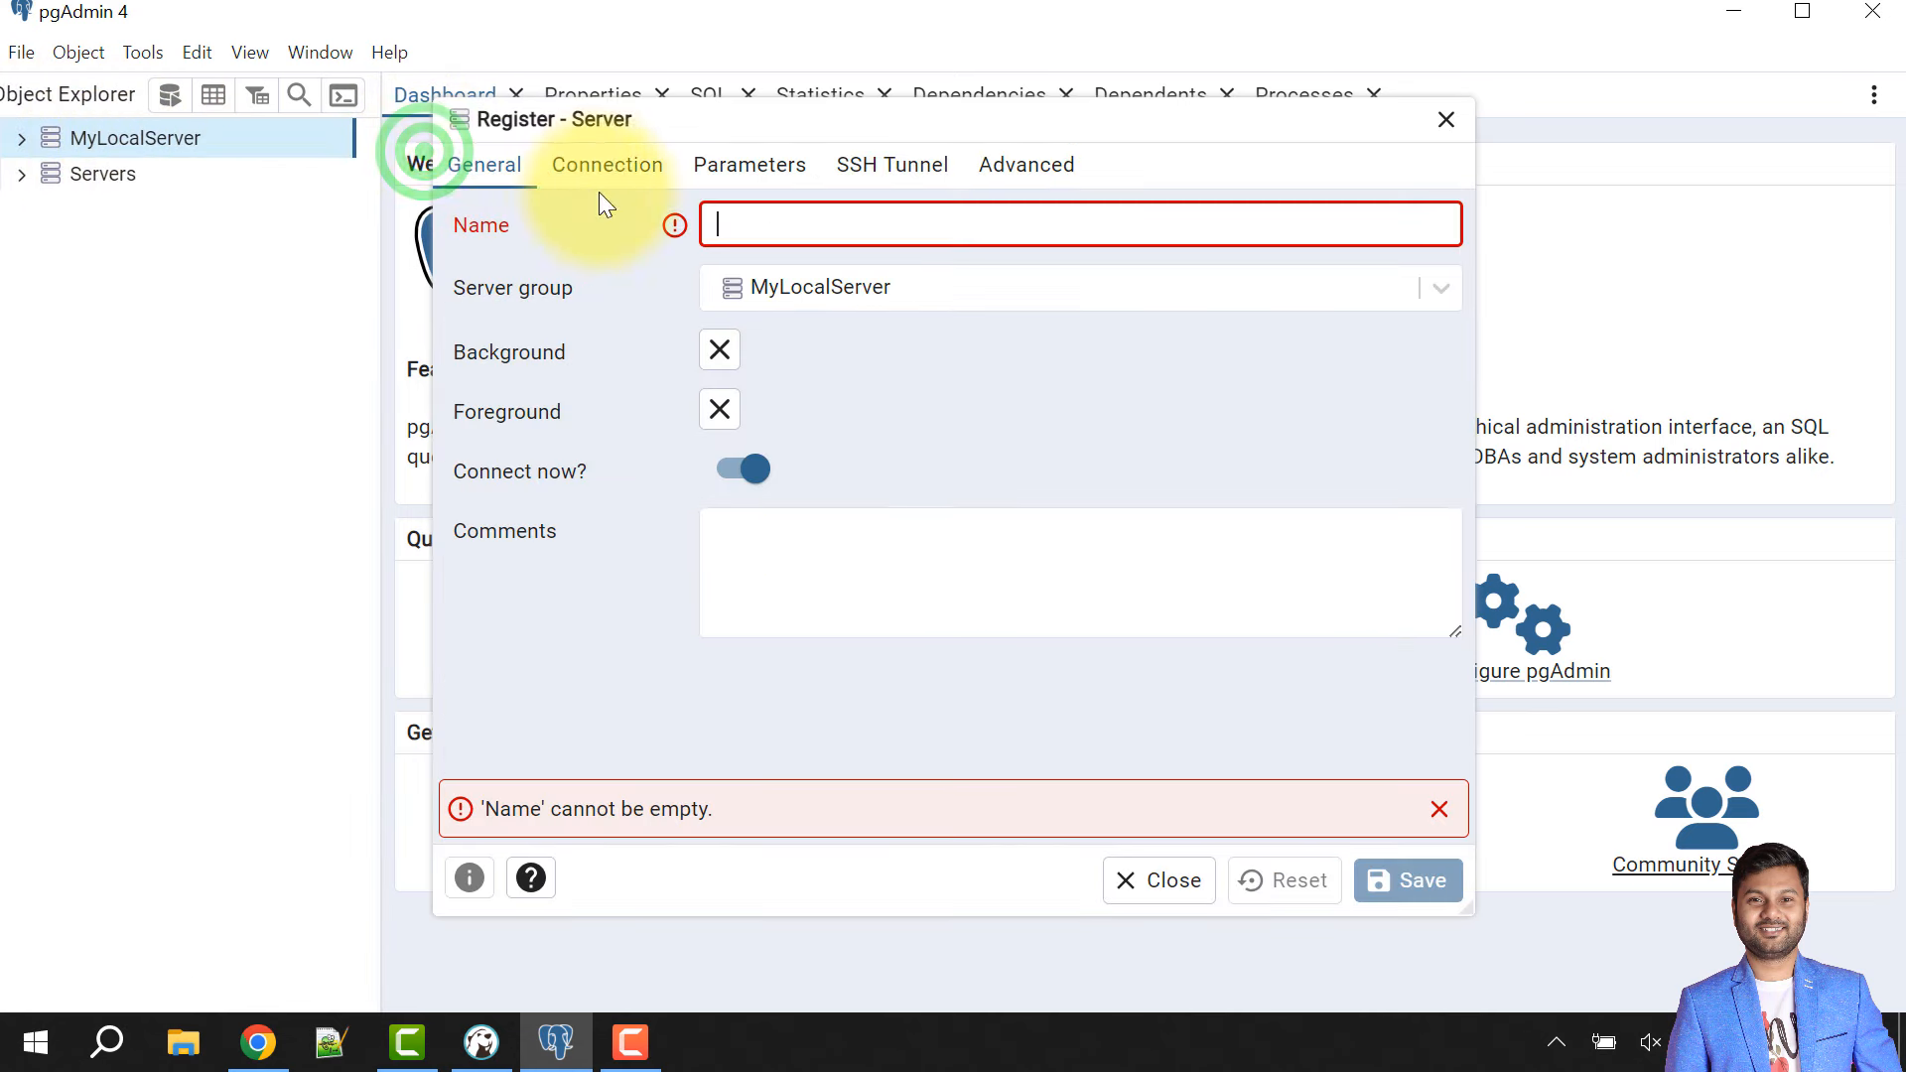
click(754, 222)
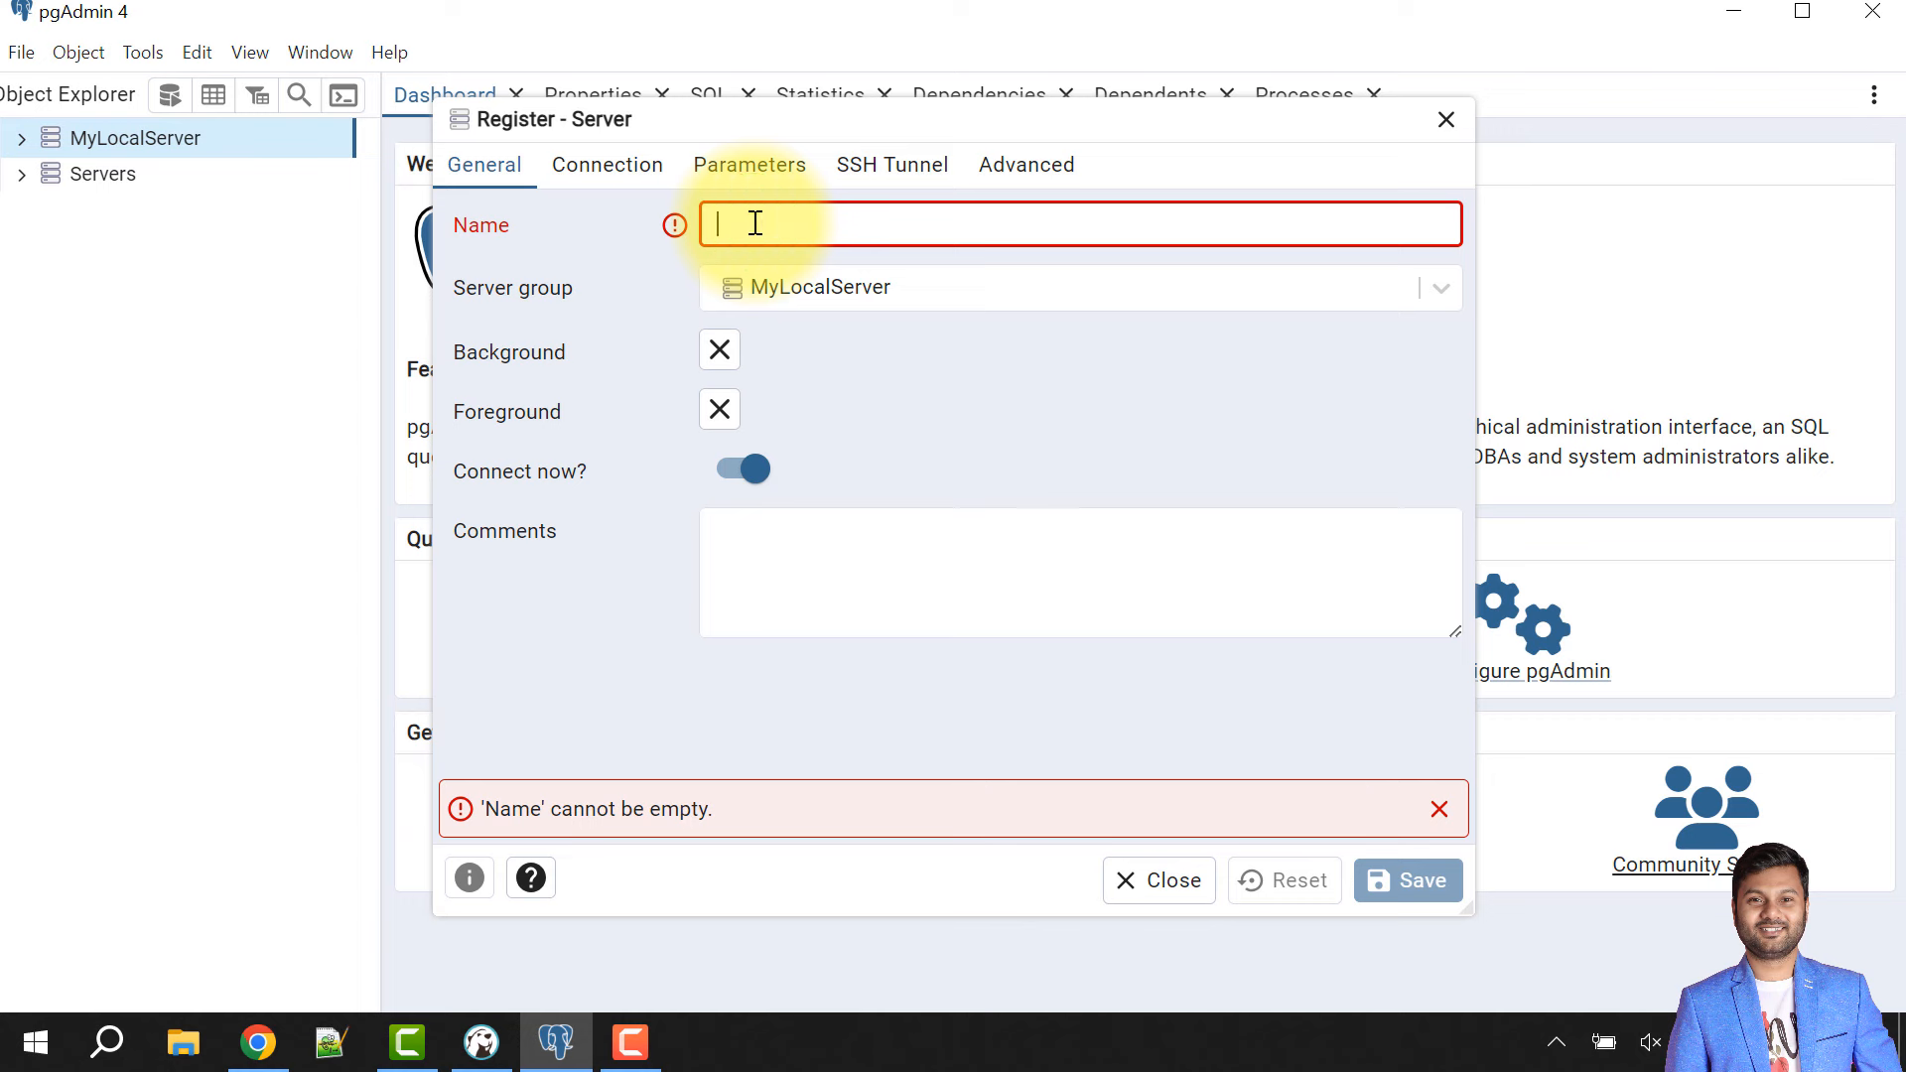
text(LocalServer)
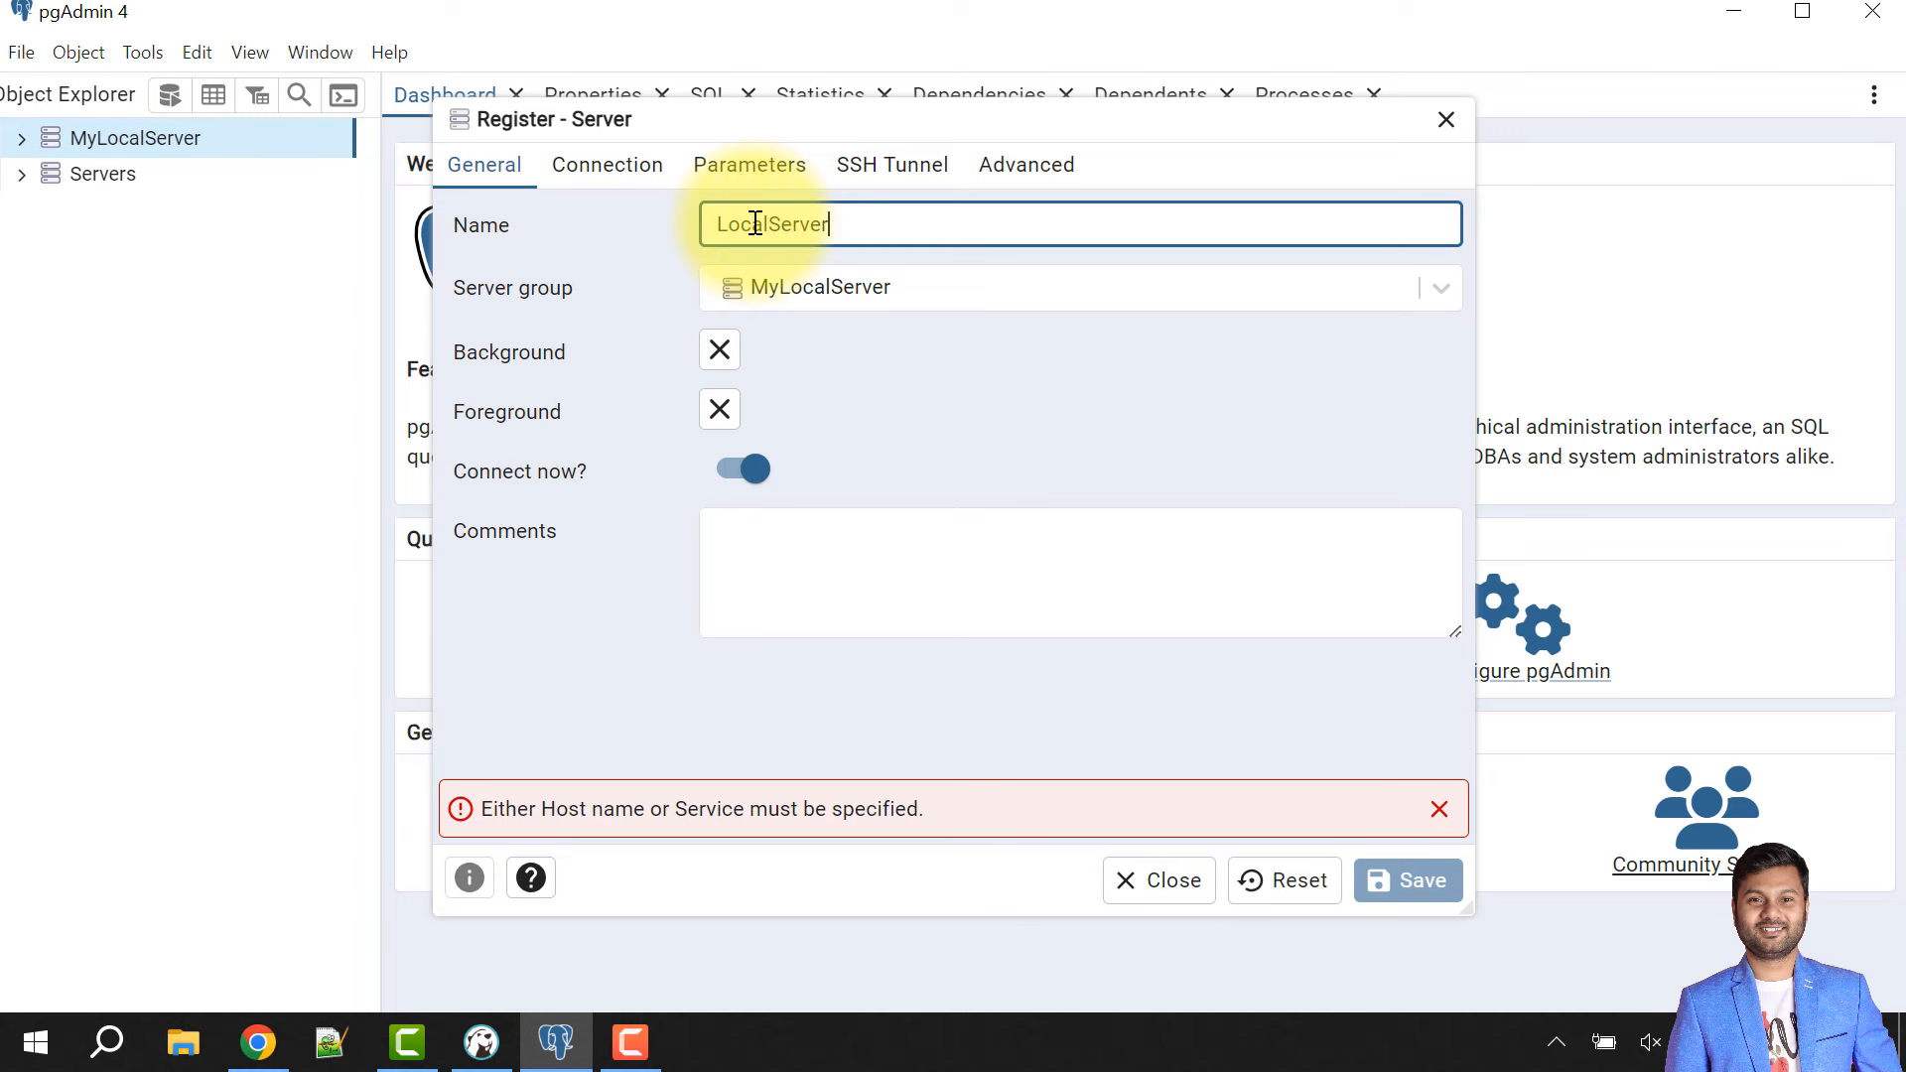
click(585, 166)
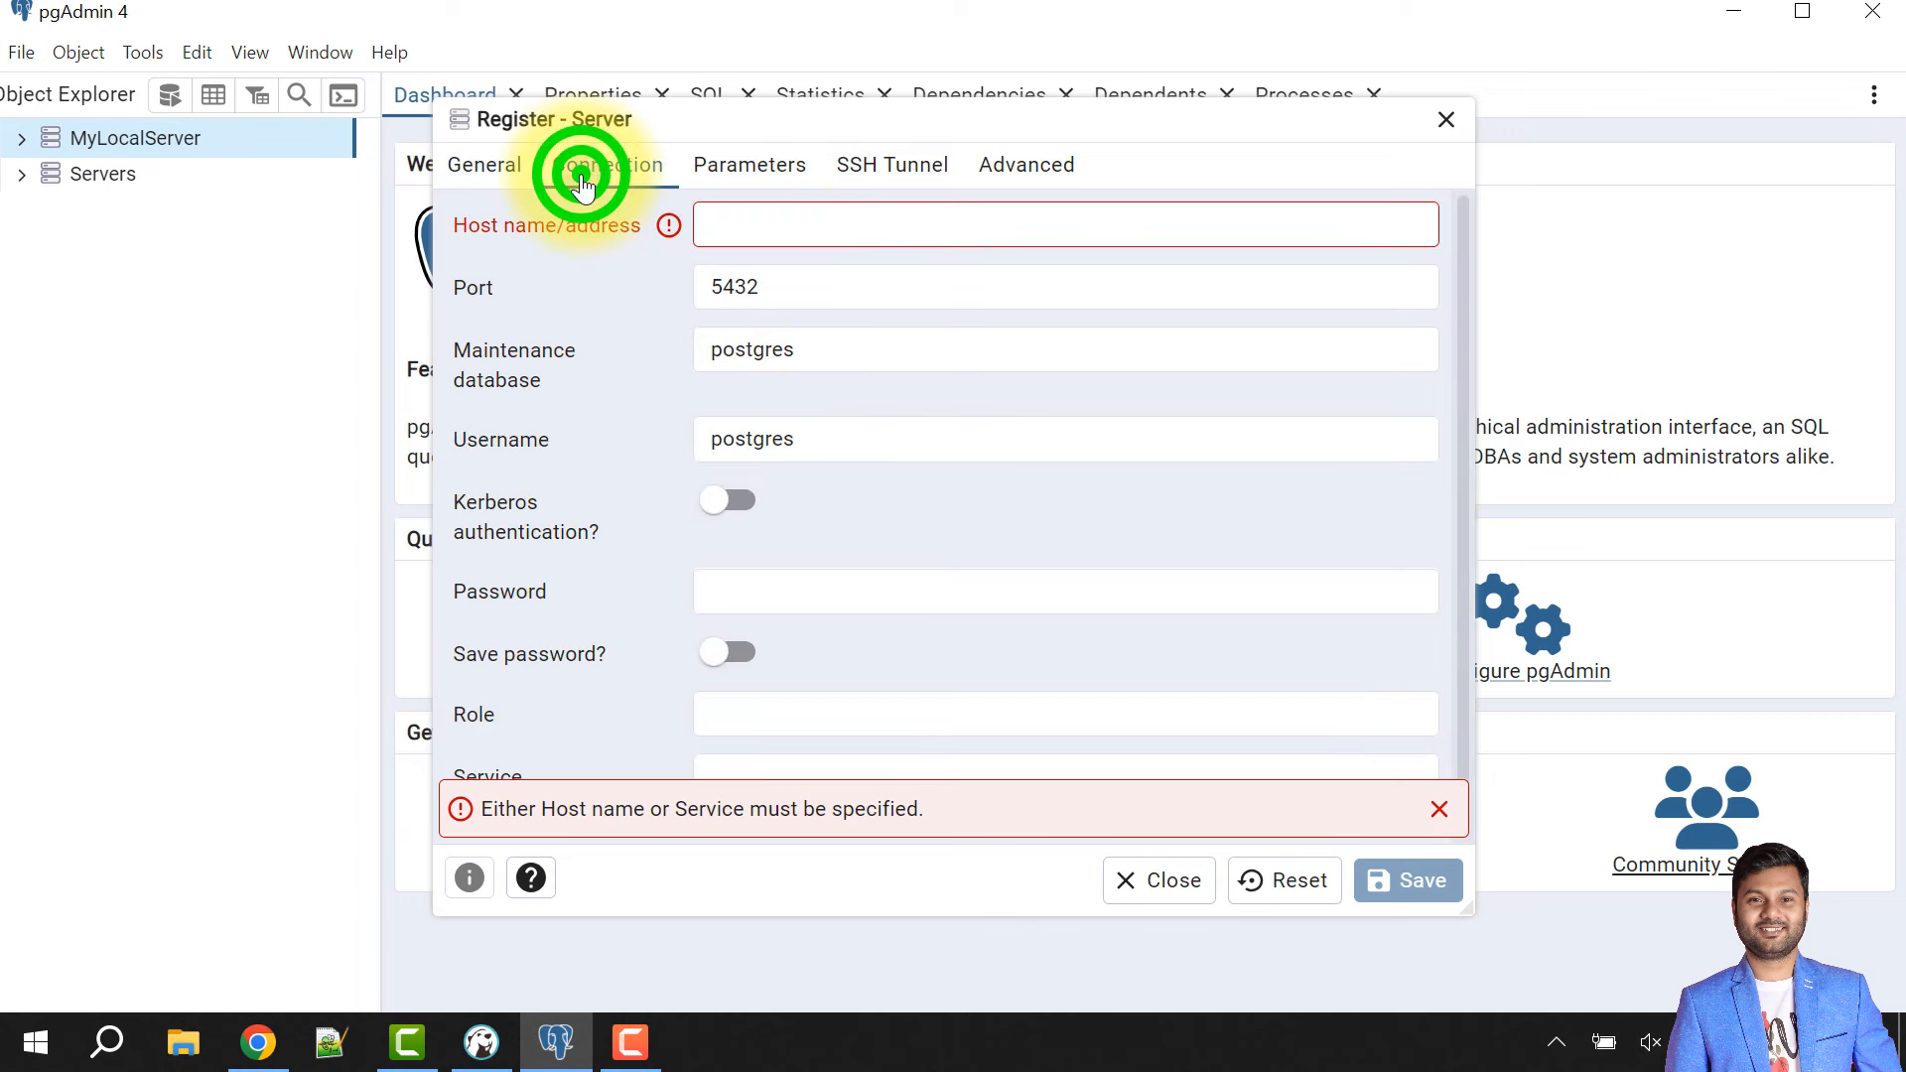
click(779, 221)
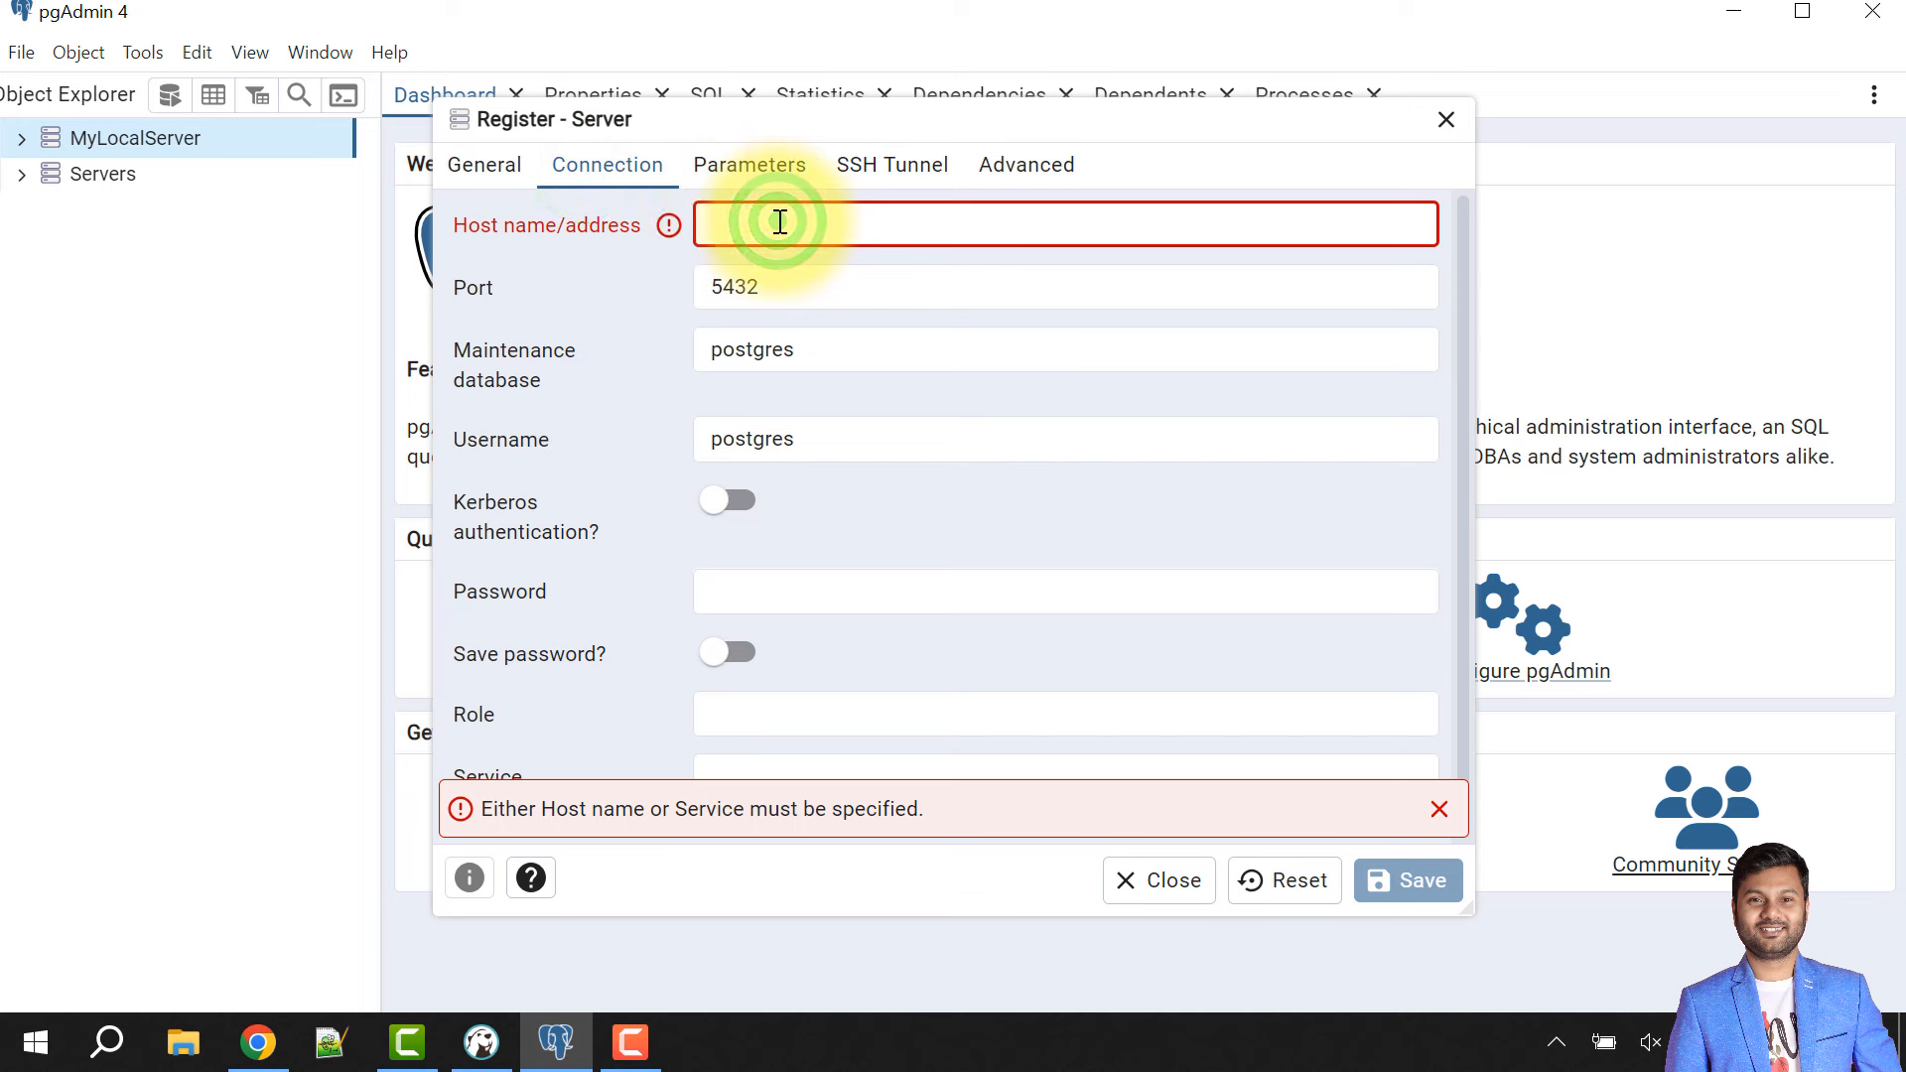
text(localhost)
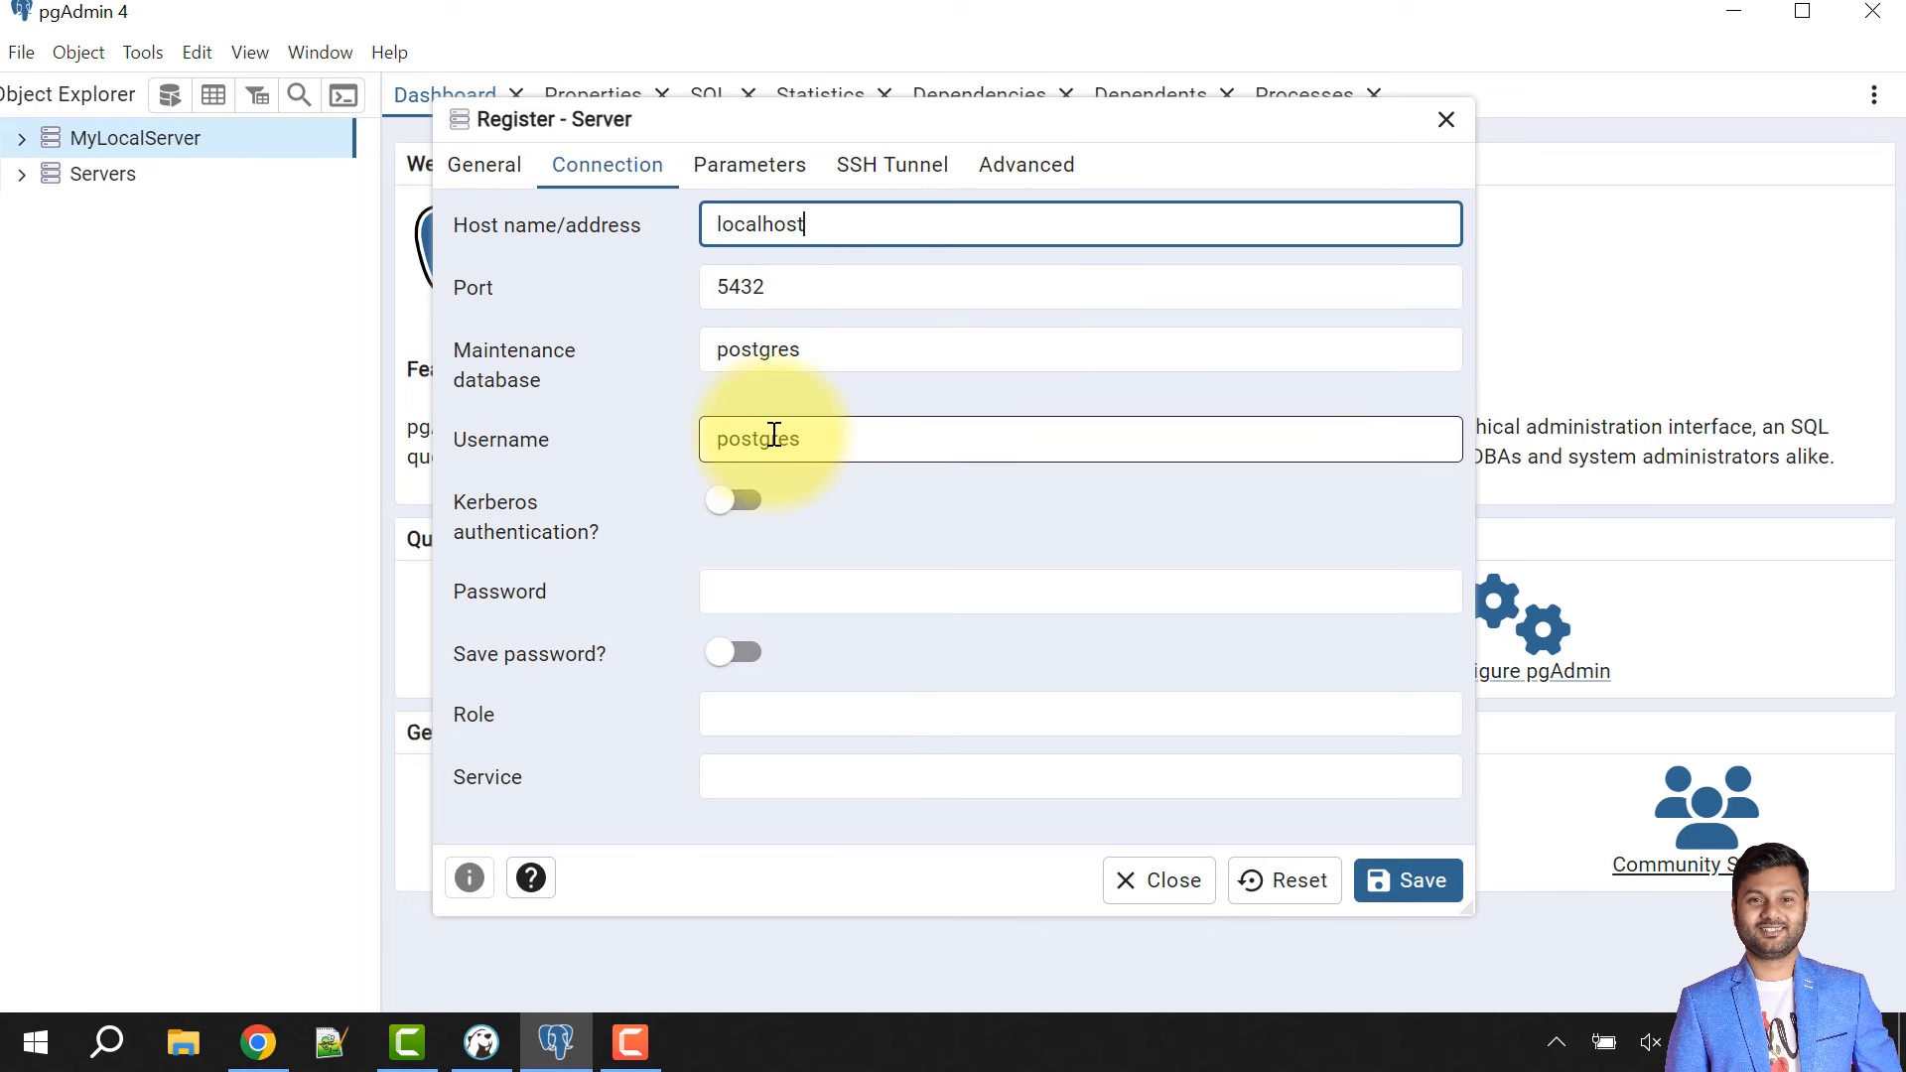
click(760, 580)
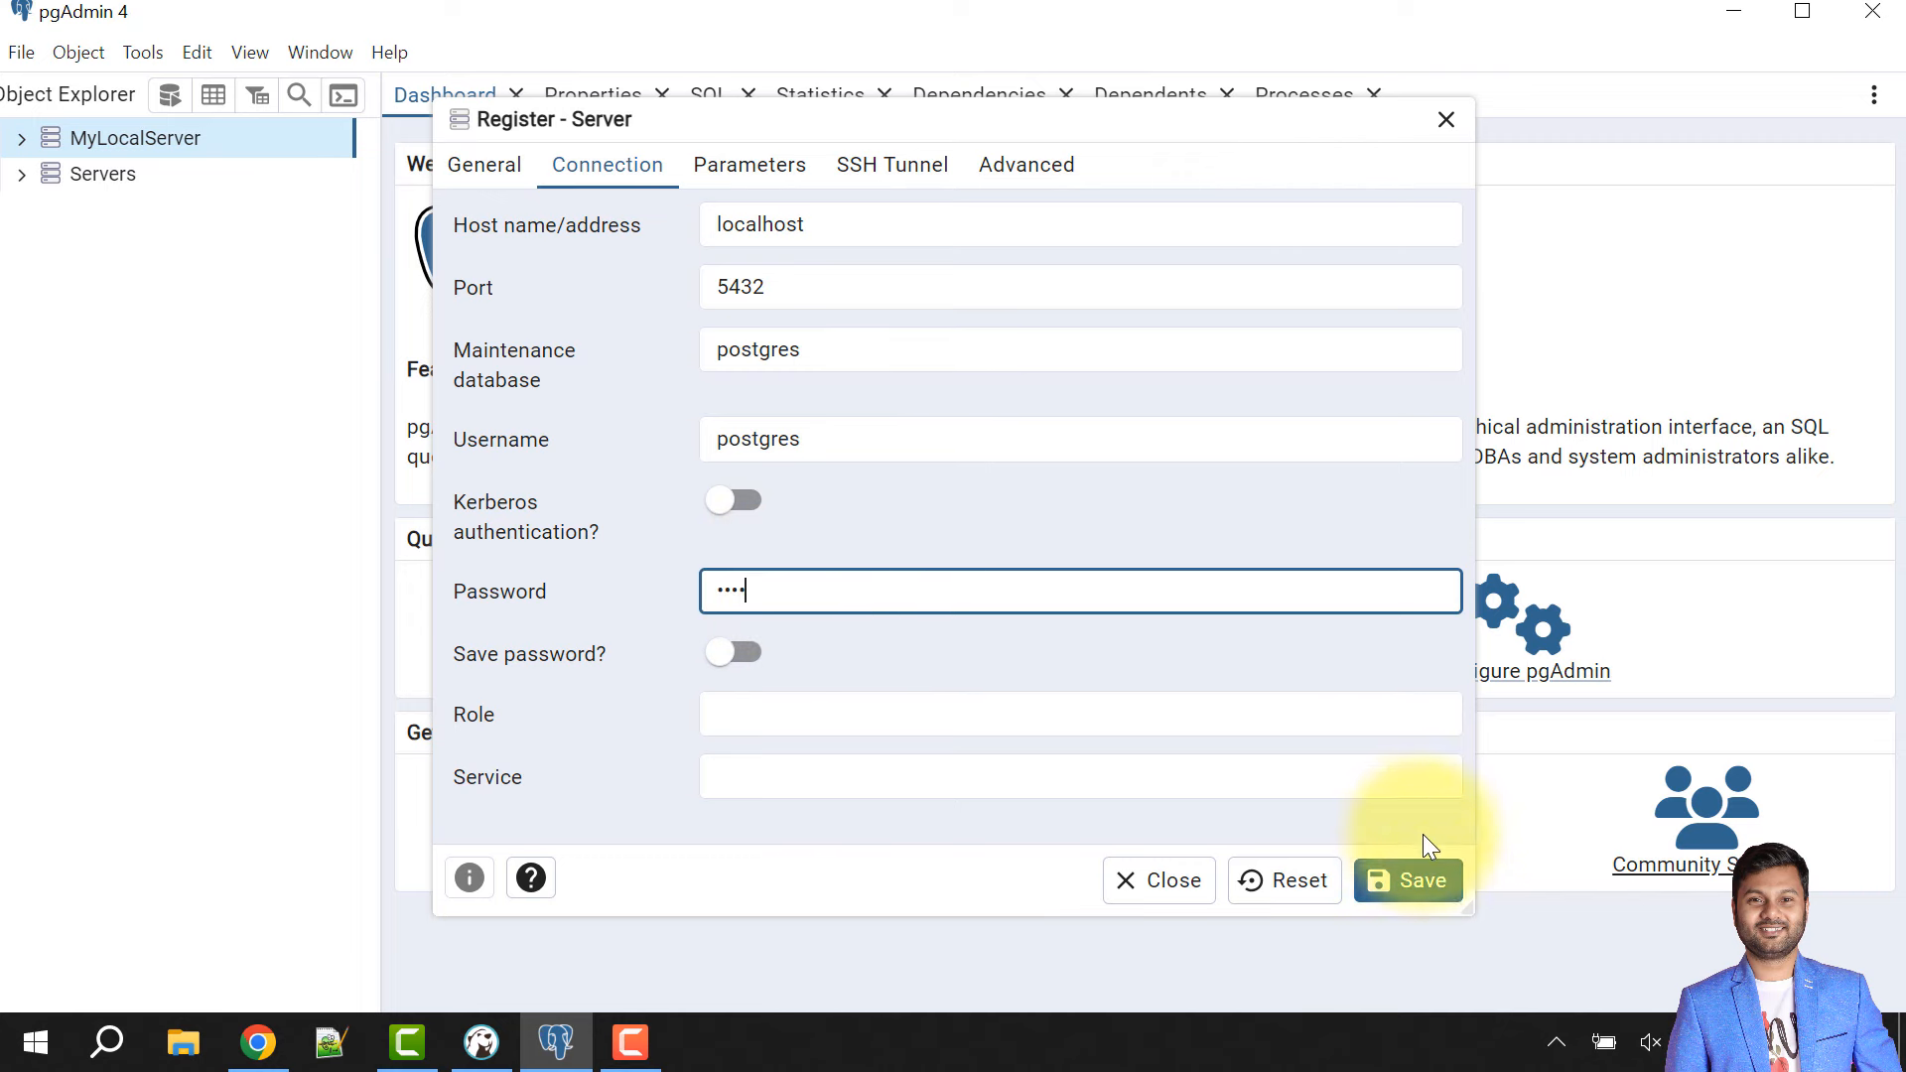
click(1439, 890)
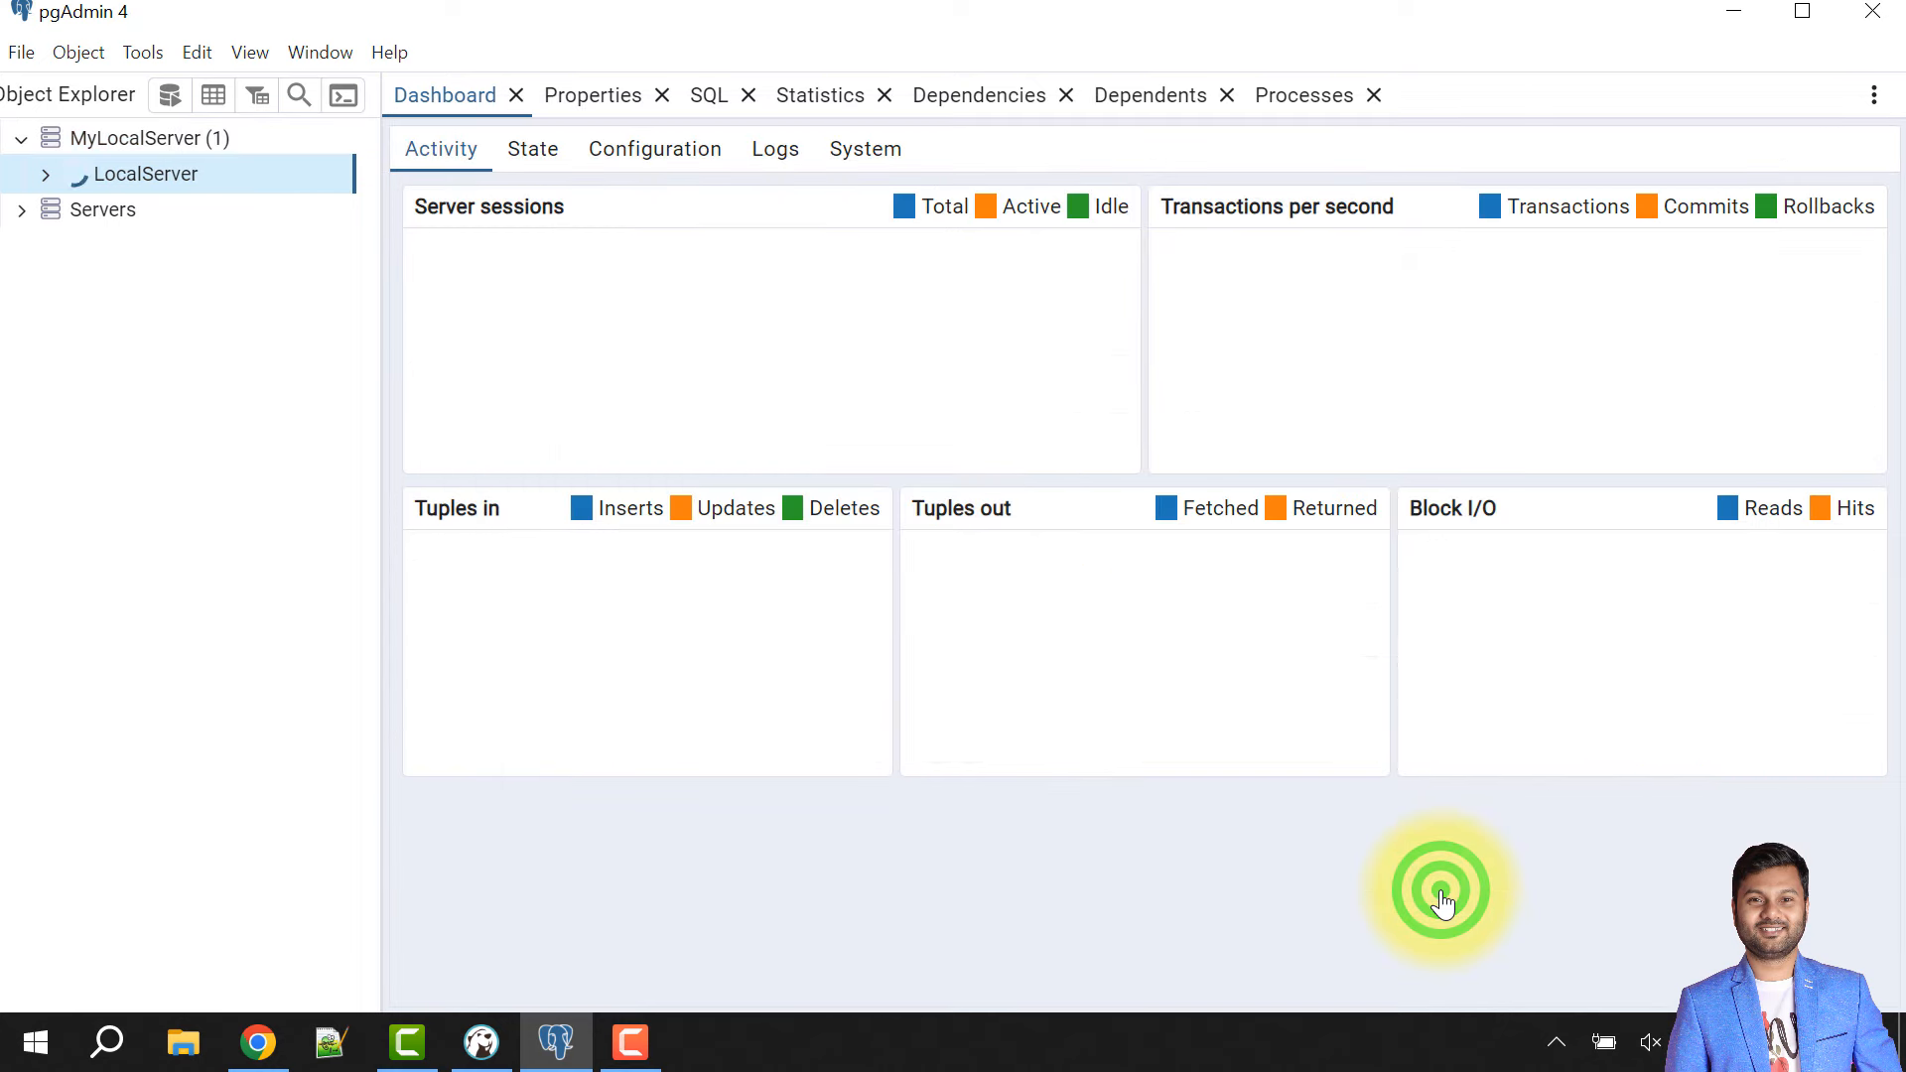
- Expand the postgres database down to the public schema's Tables and show its Create actions
click(46, 174)
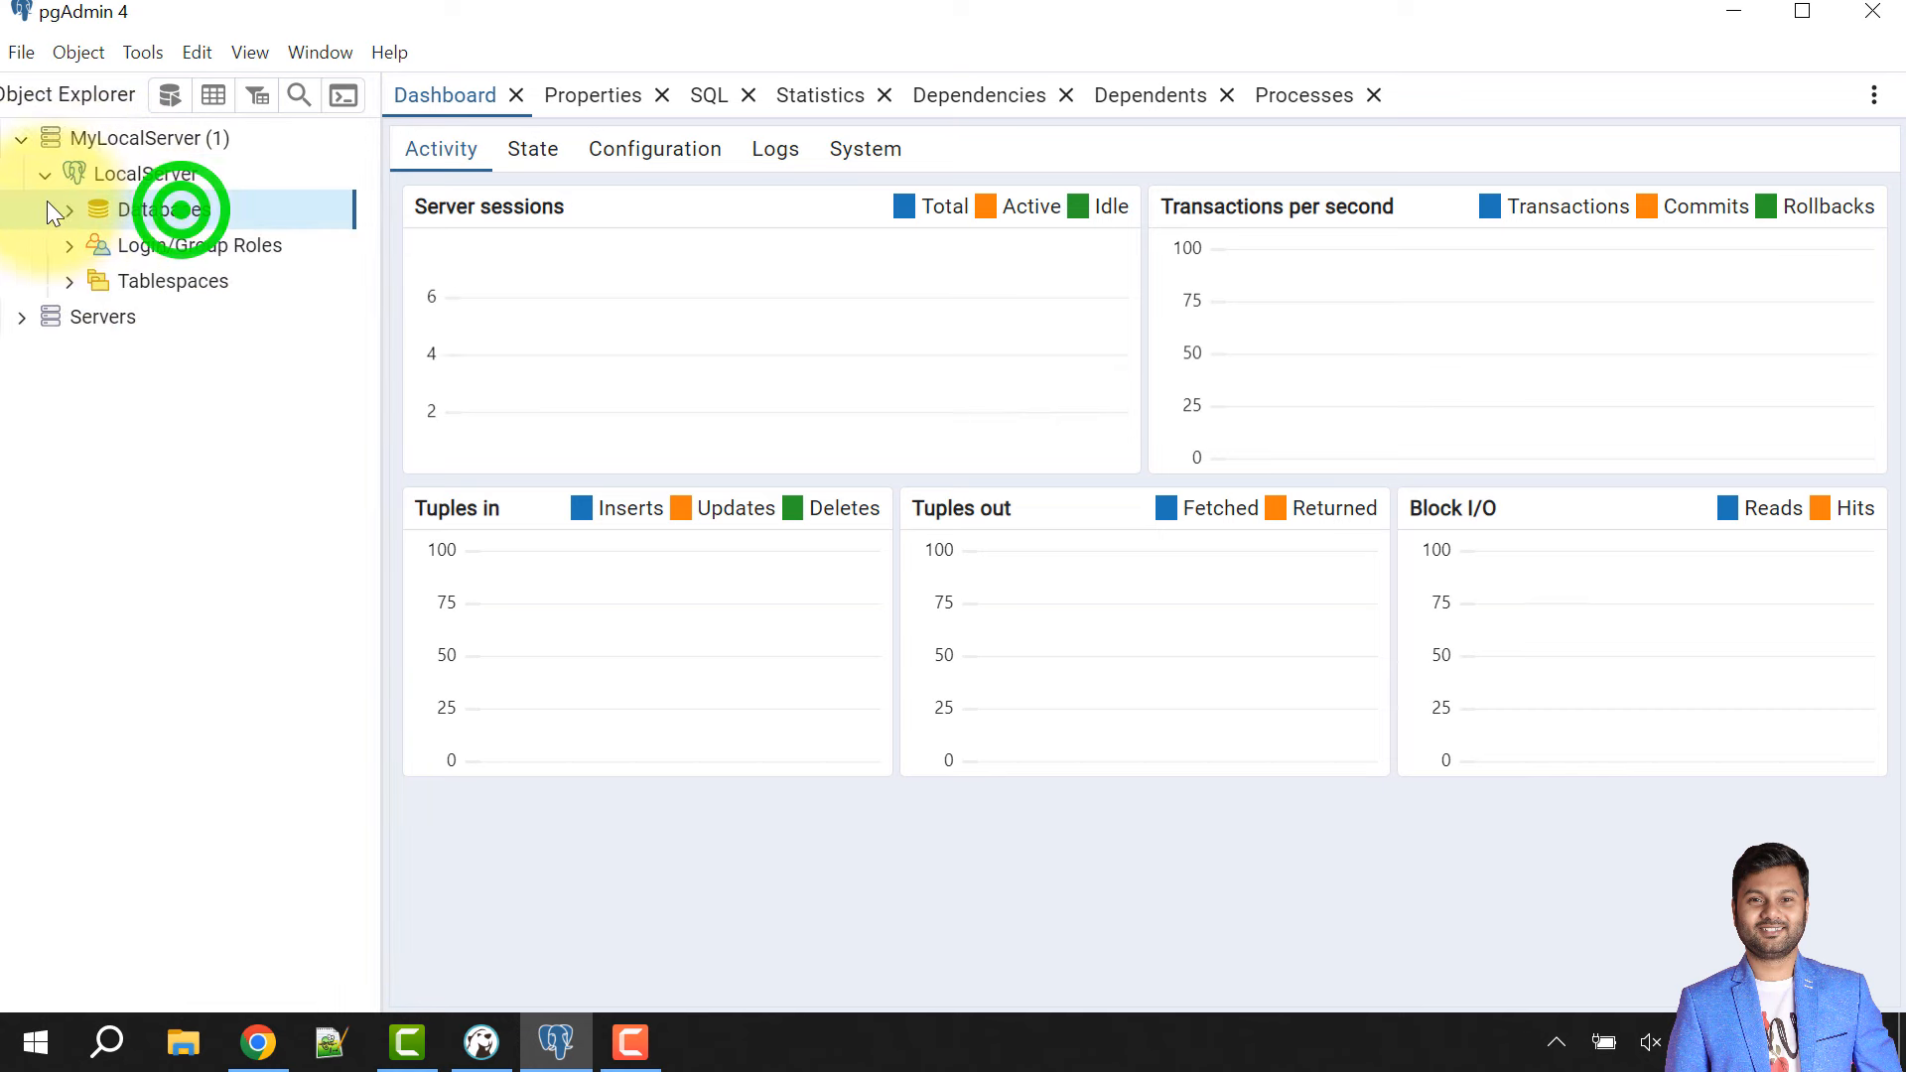
click(74, 211)
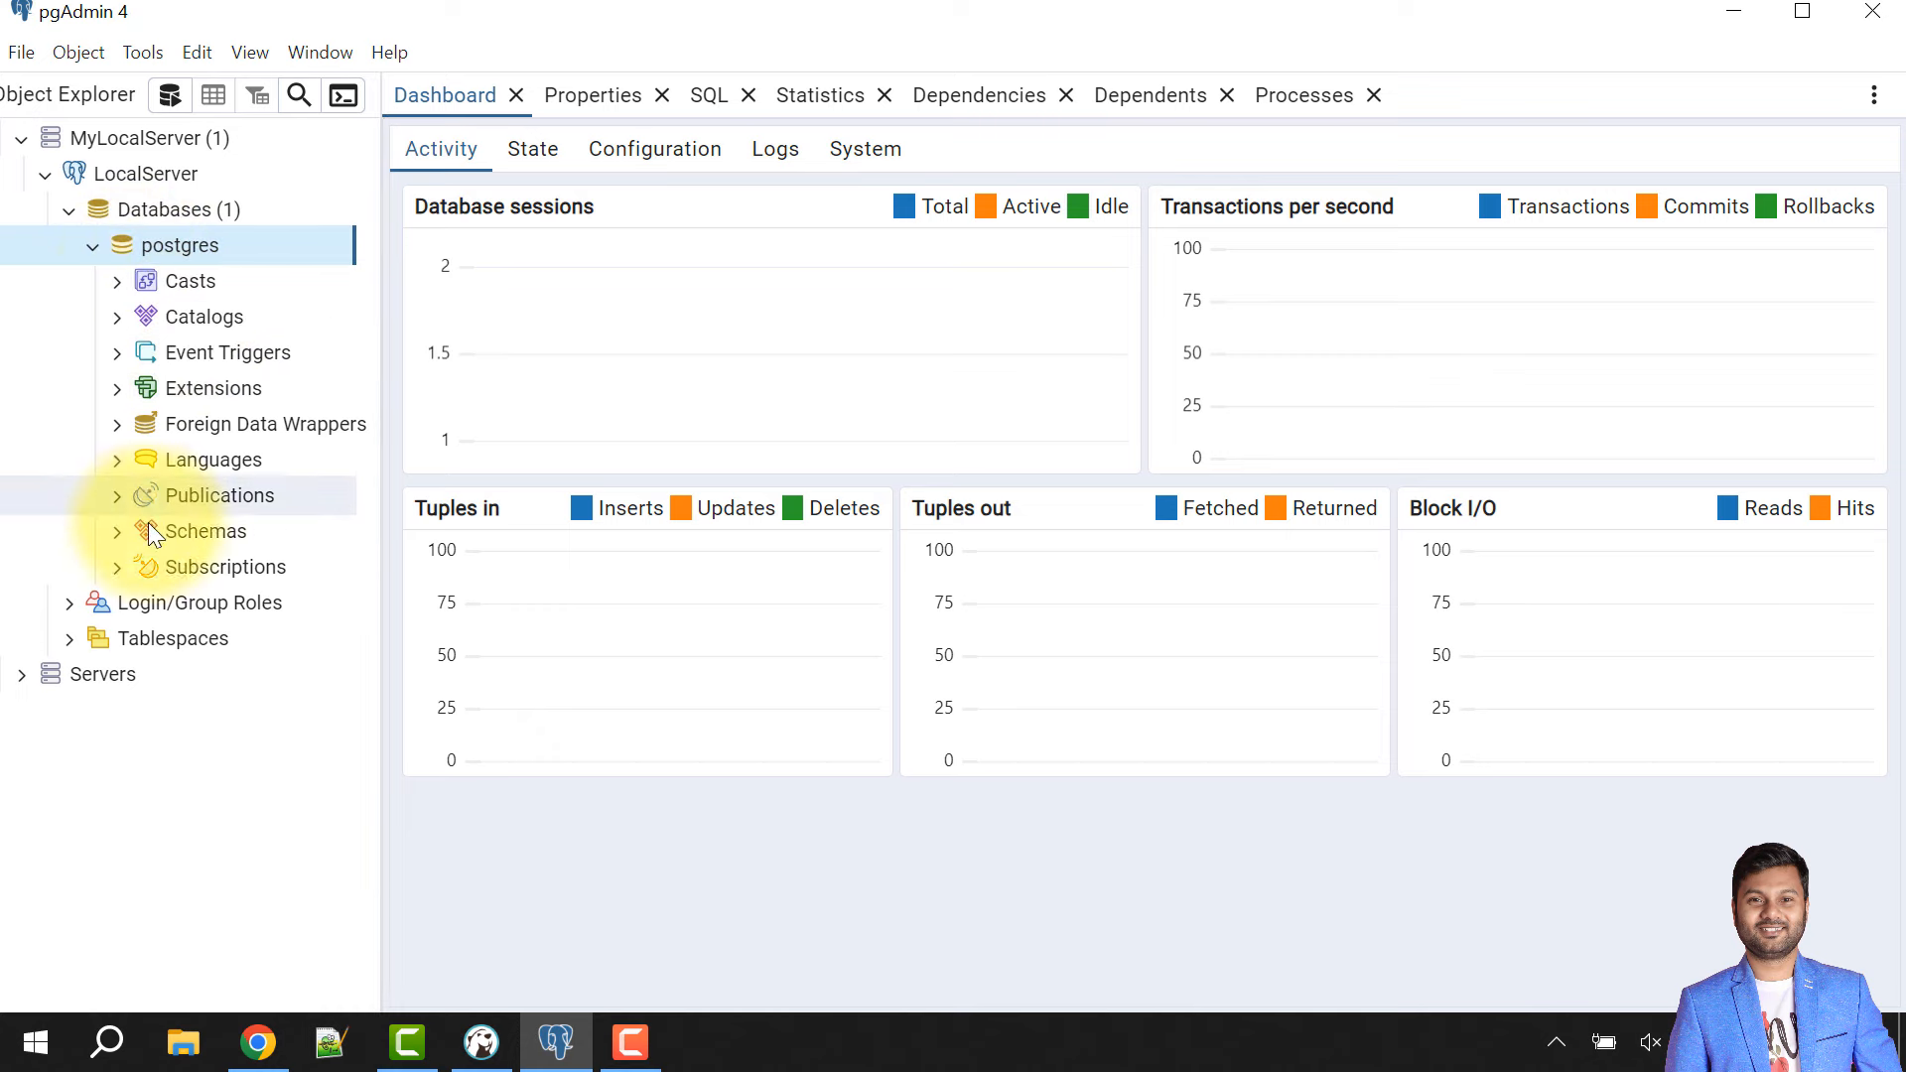
click(20, 674)
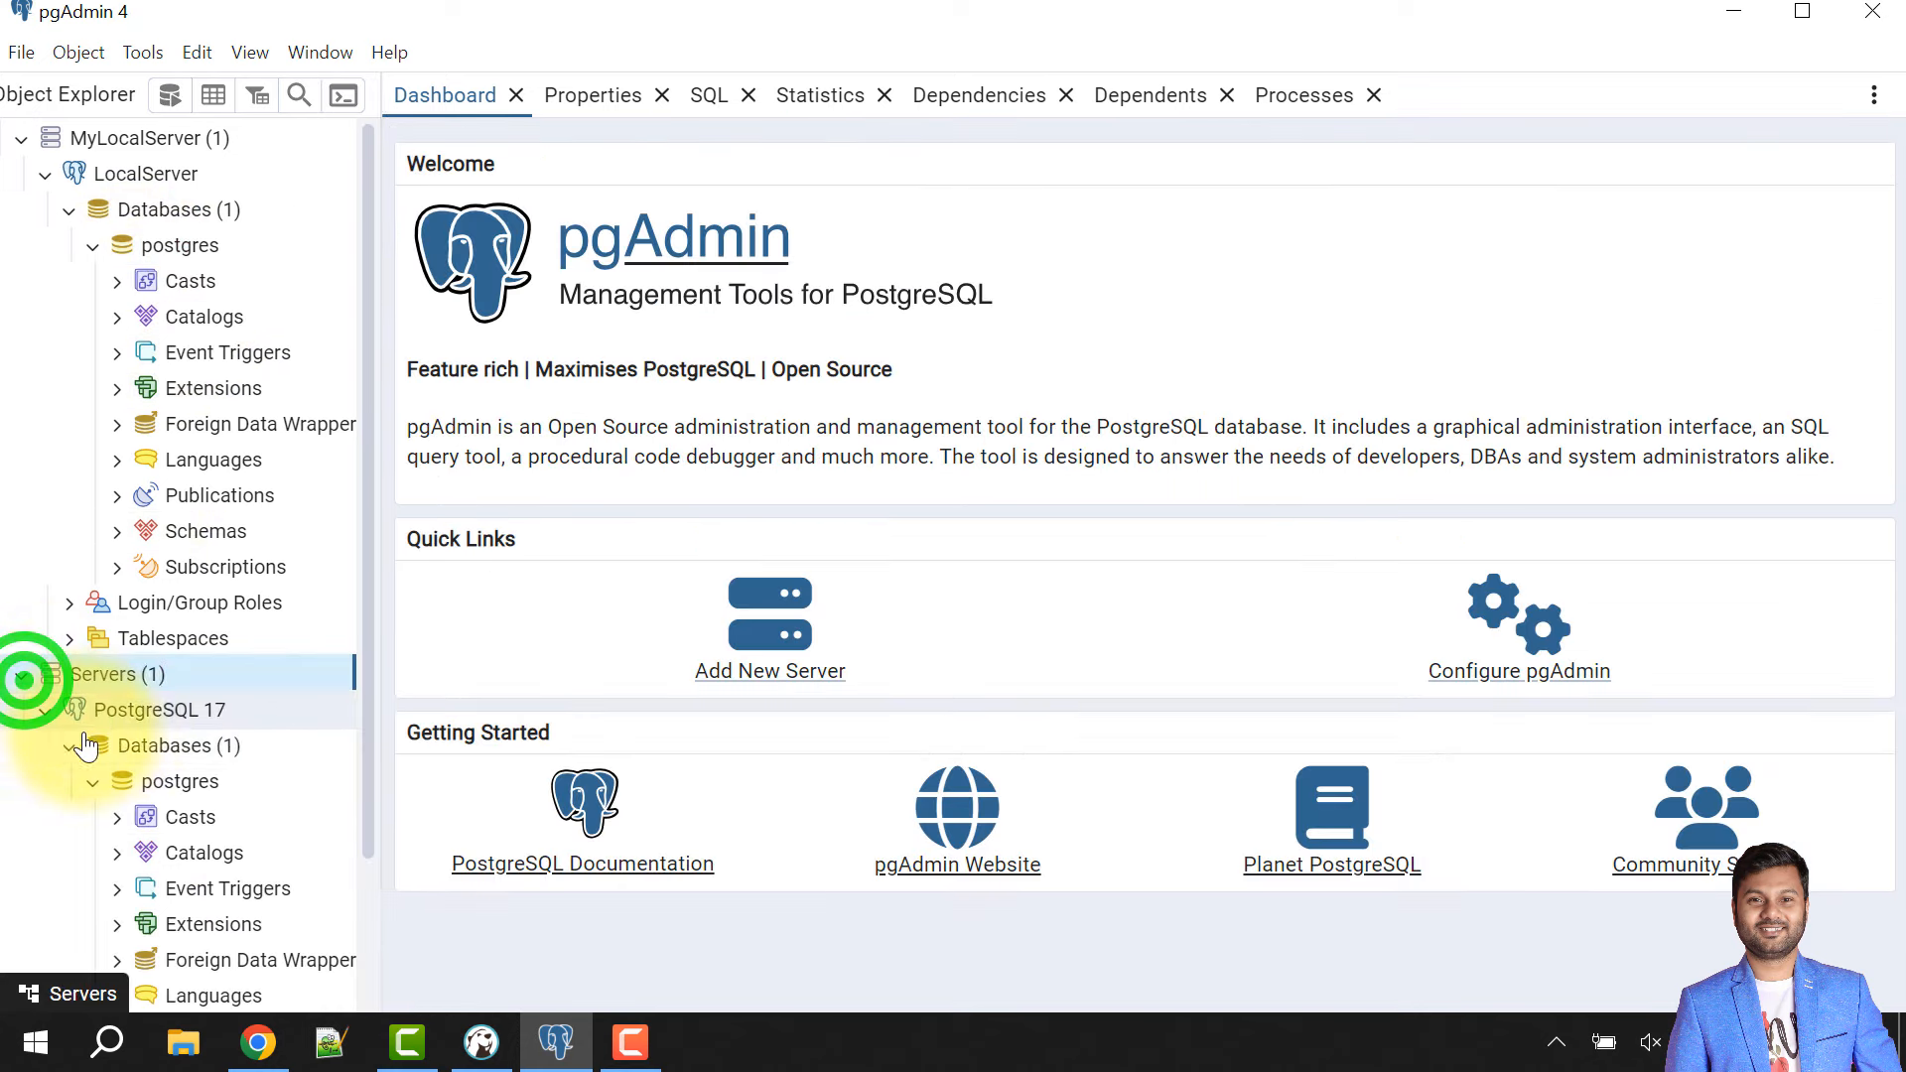
click(116, 532)
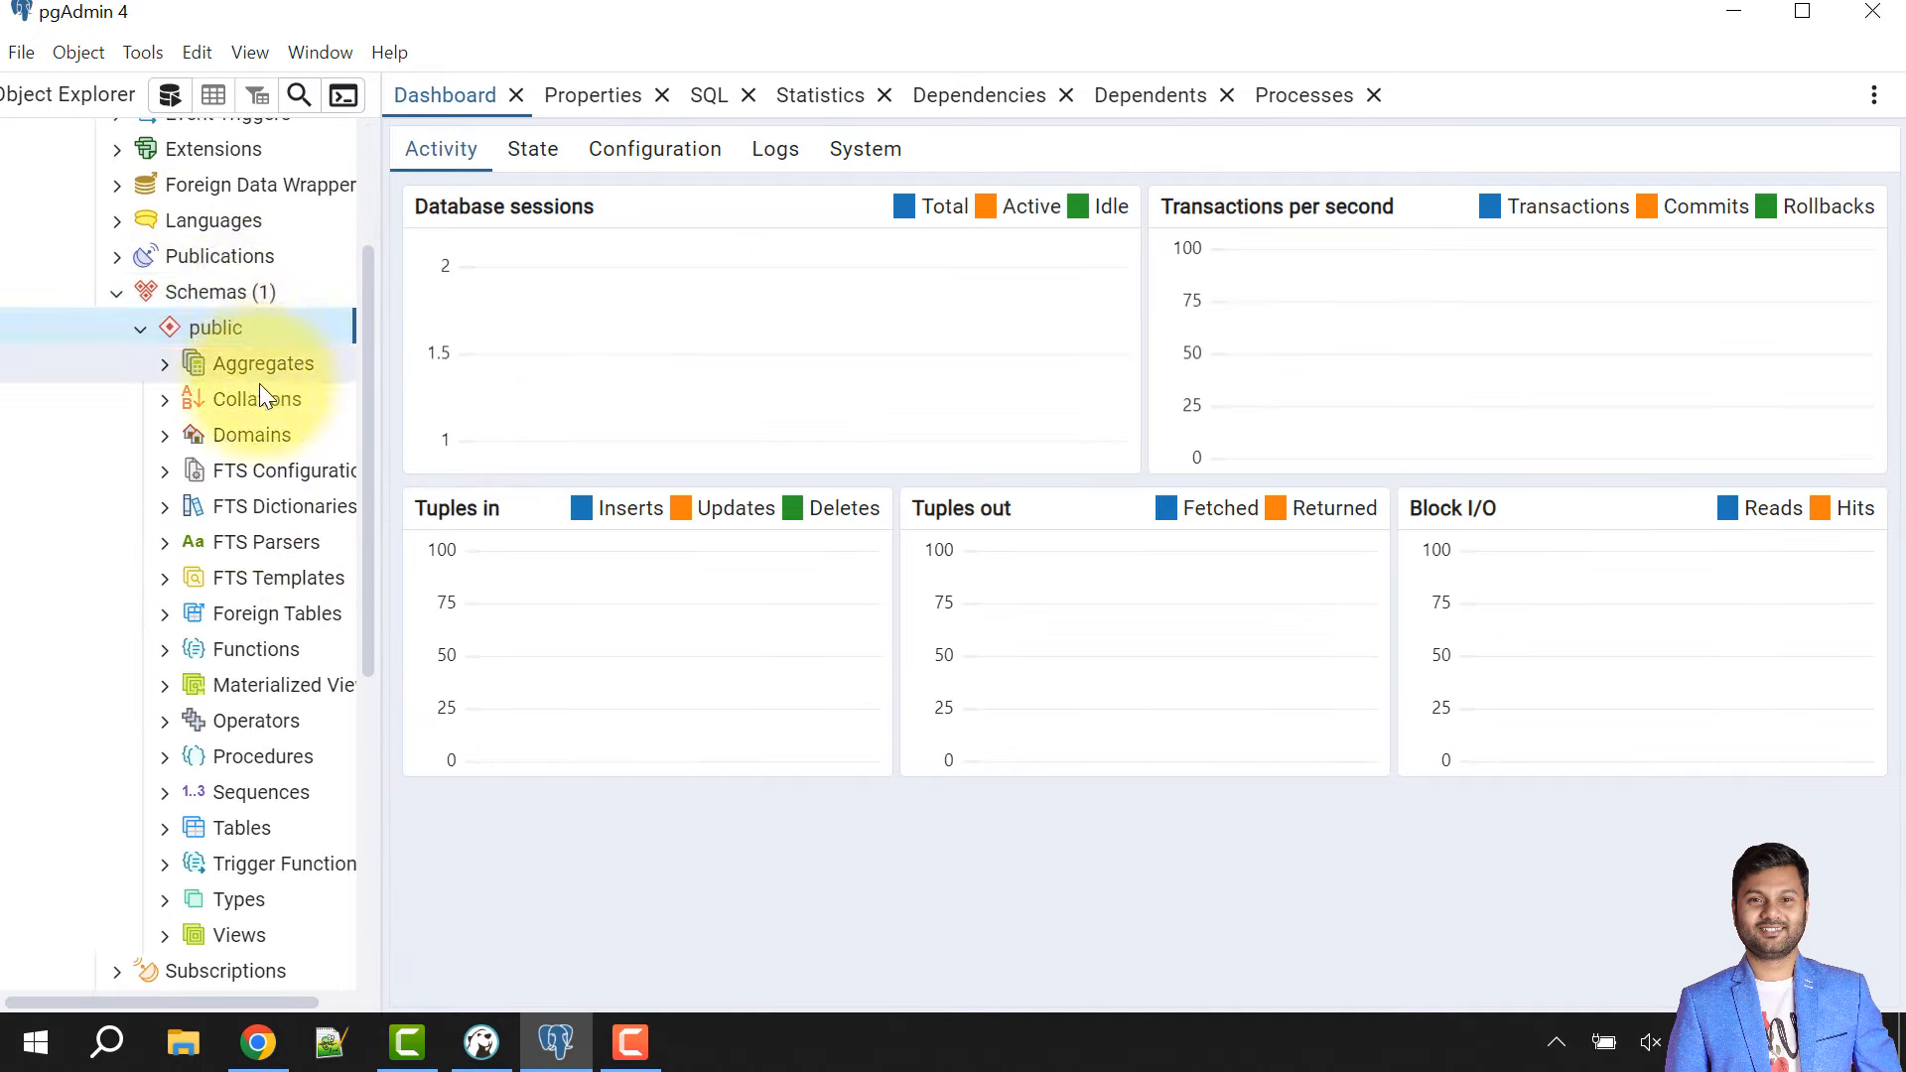
scroll(239, 367, down, 6)
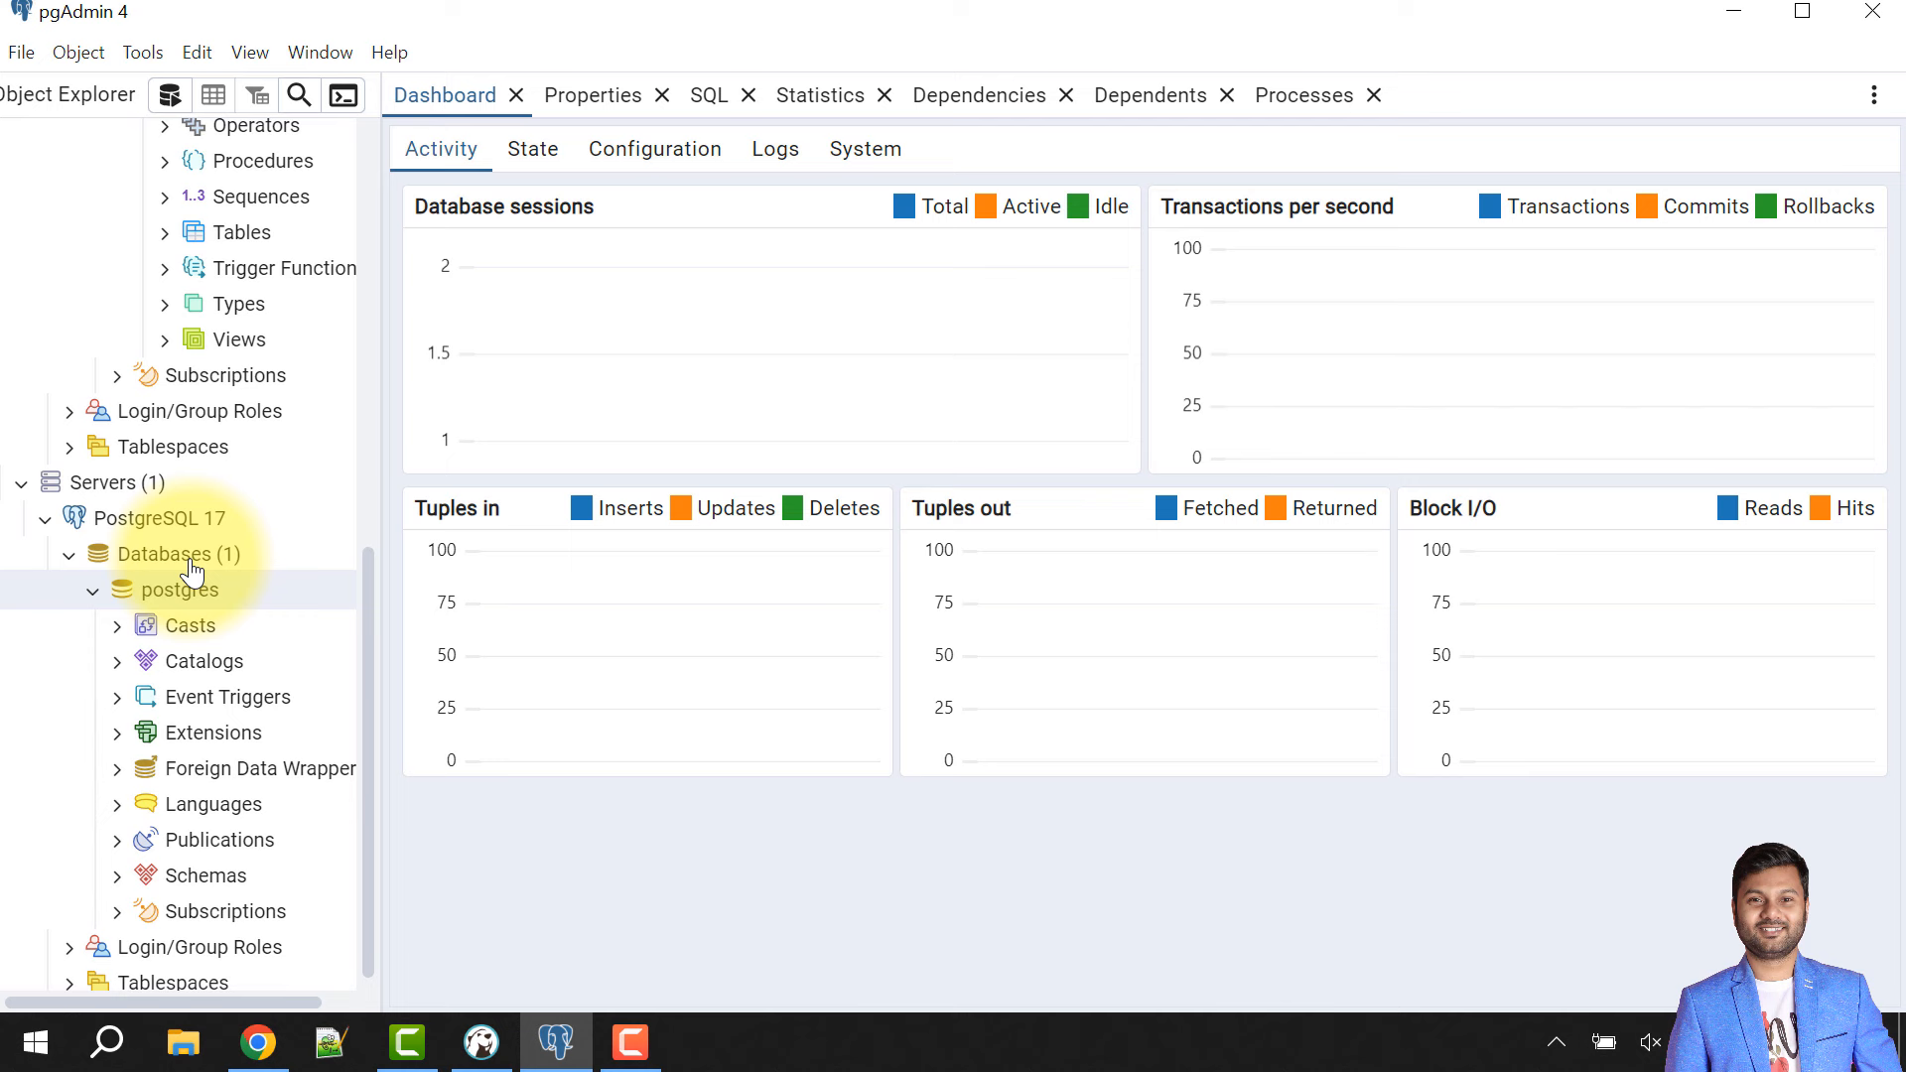
click(171, 232)
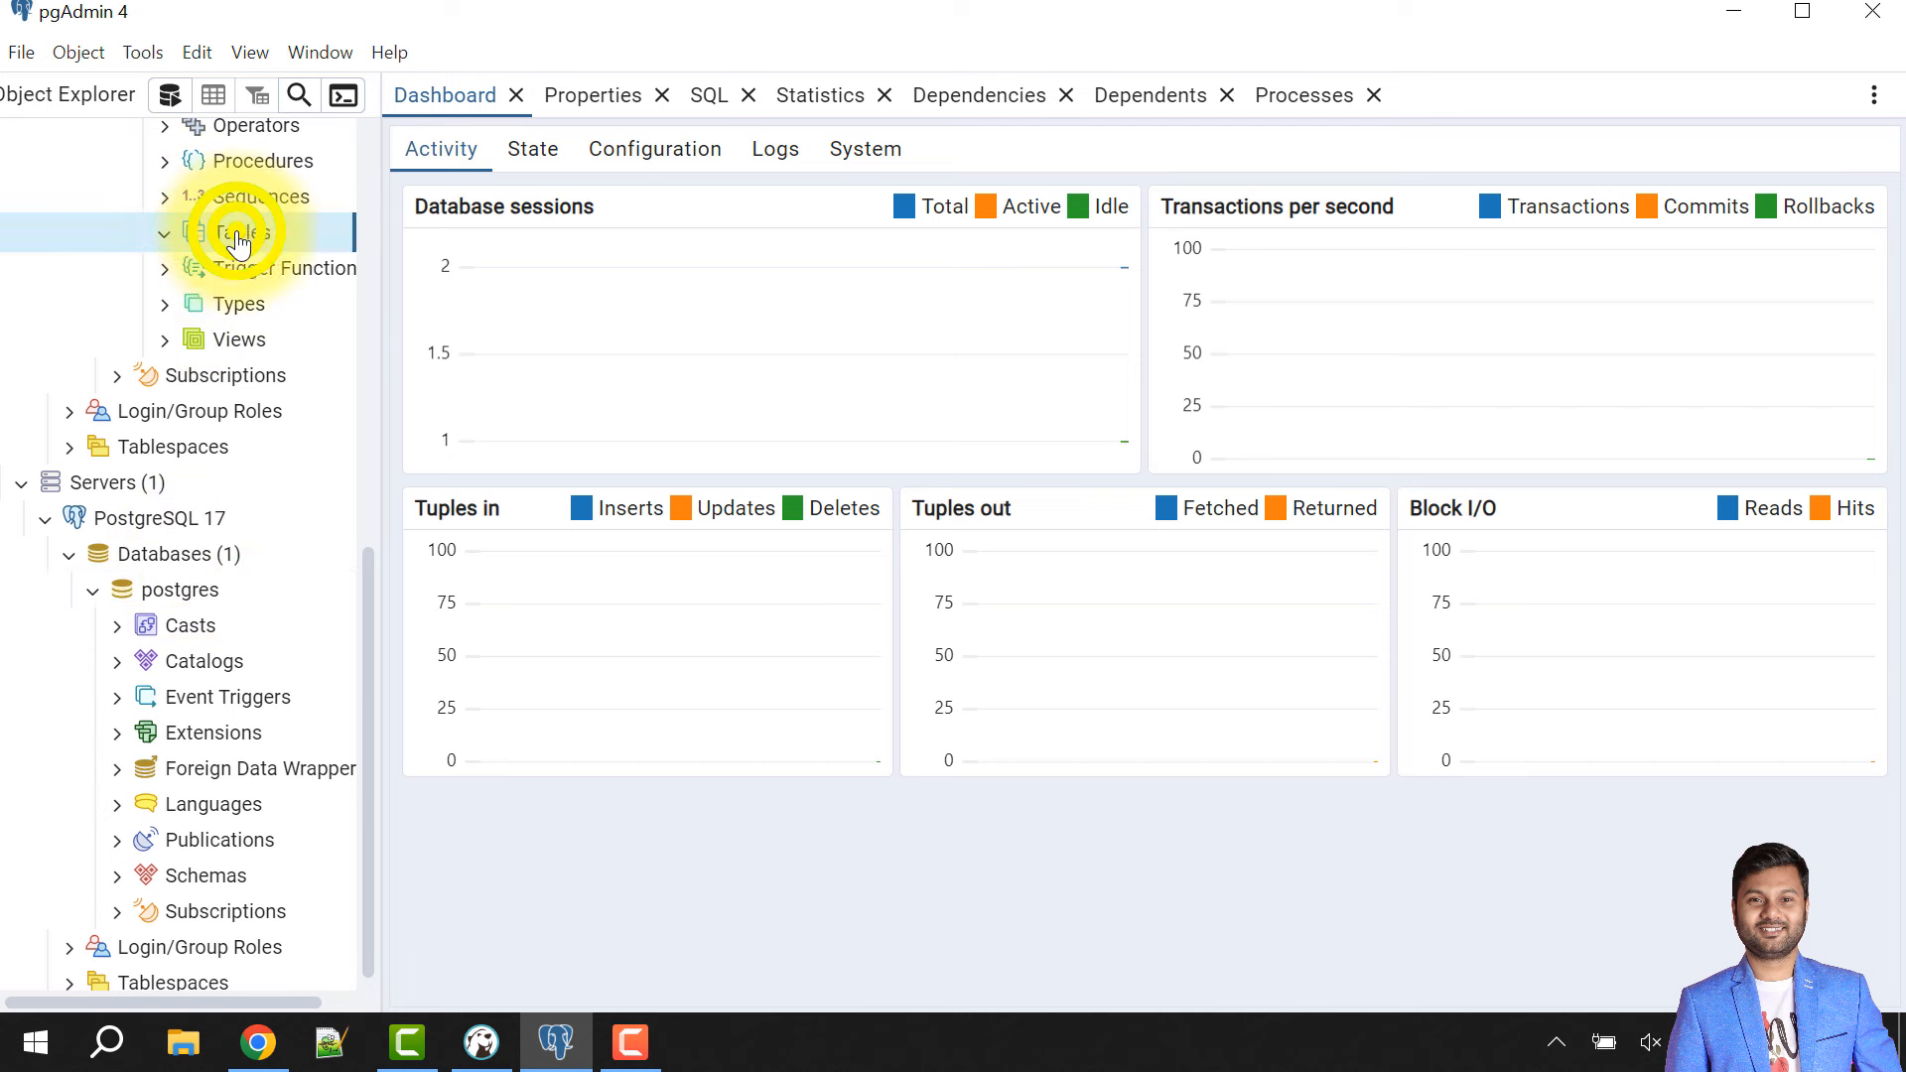
right_click(238, 238)
mouse_move(332, 254)
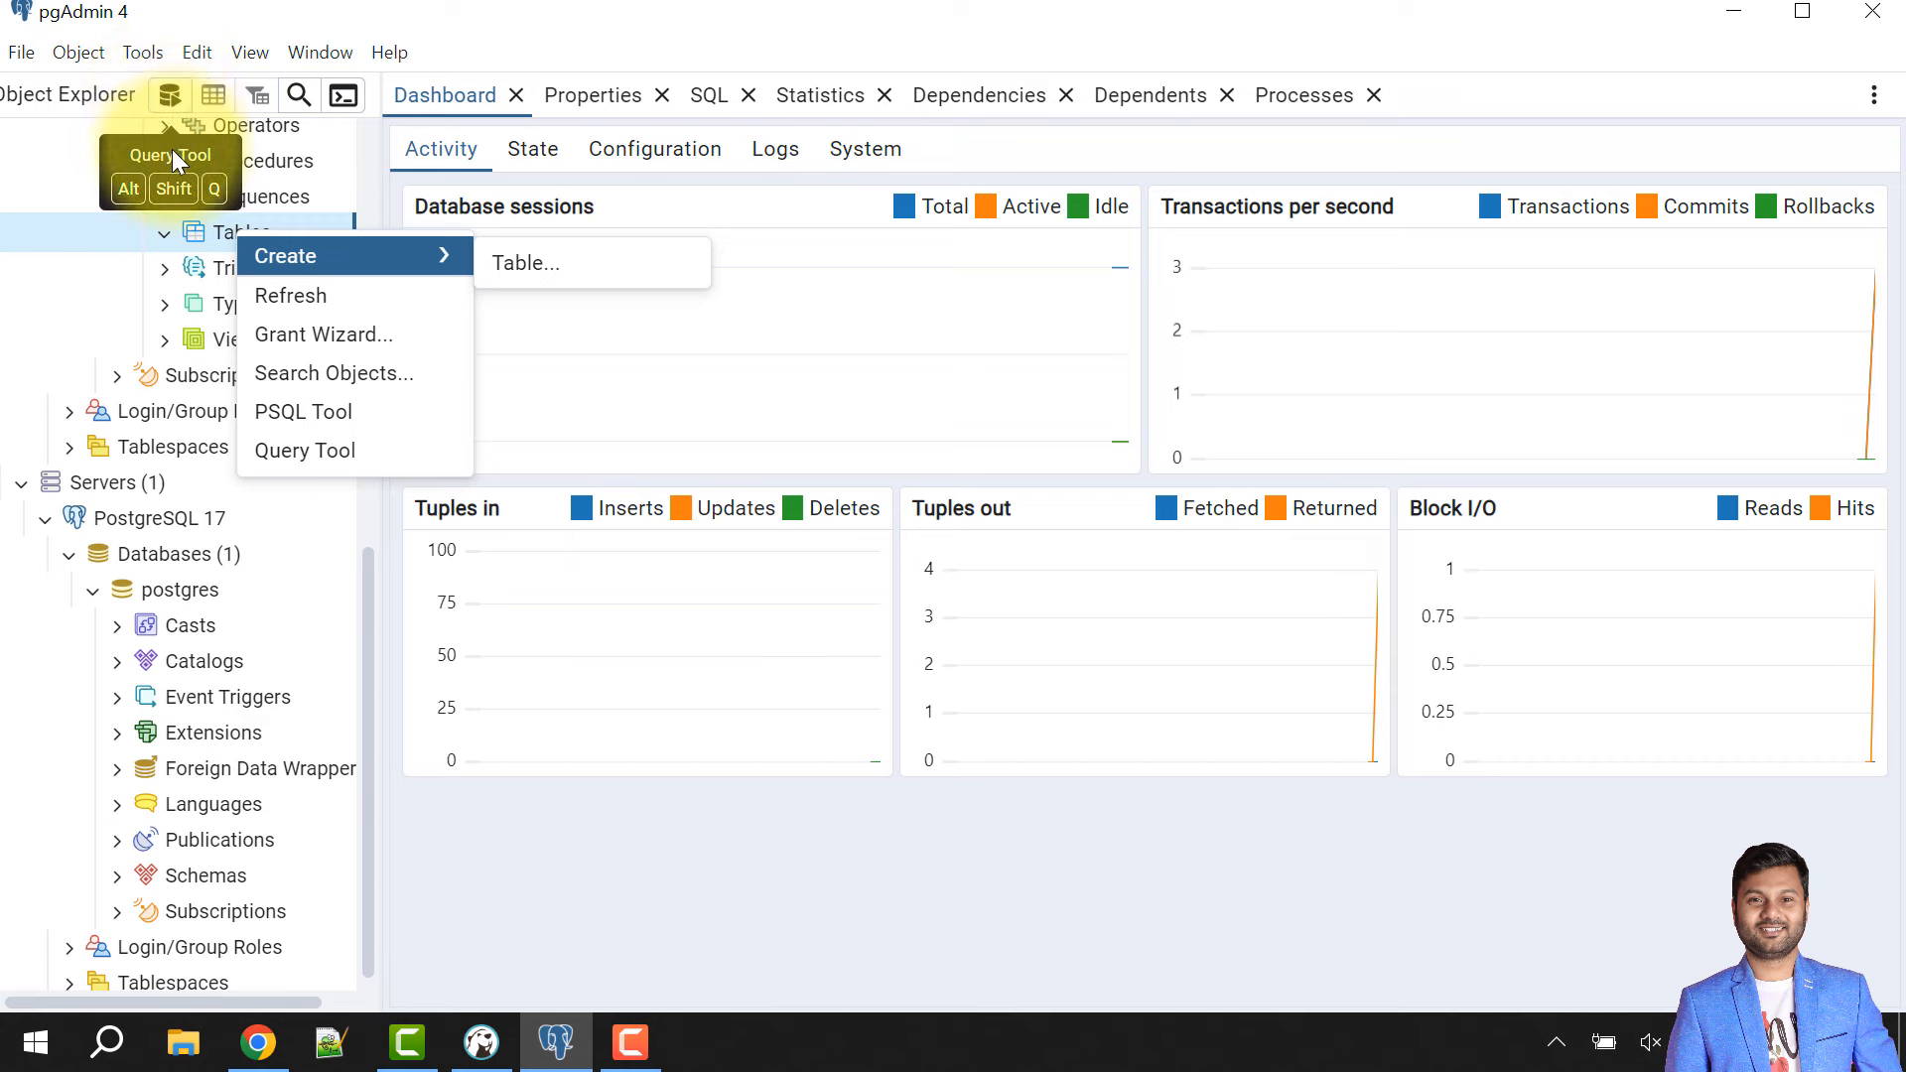
- Run create table emp(id integer, name varchar(30)); in the postgres database's Query Tool
click(169, 99)
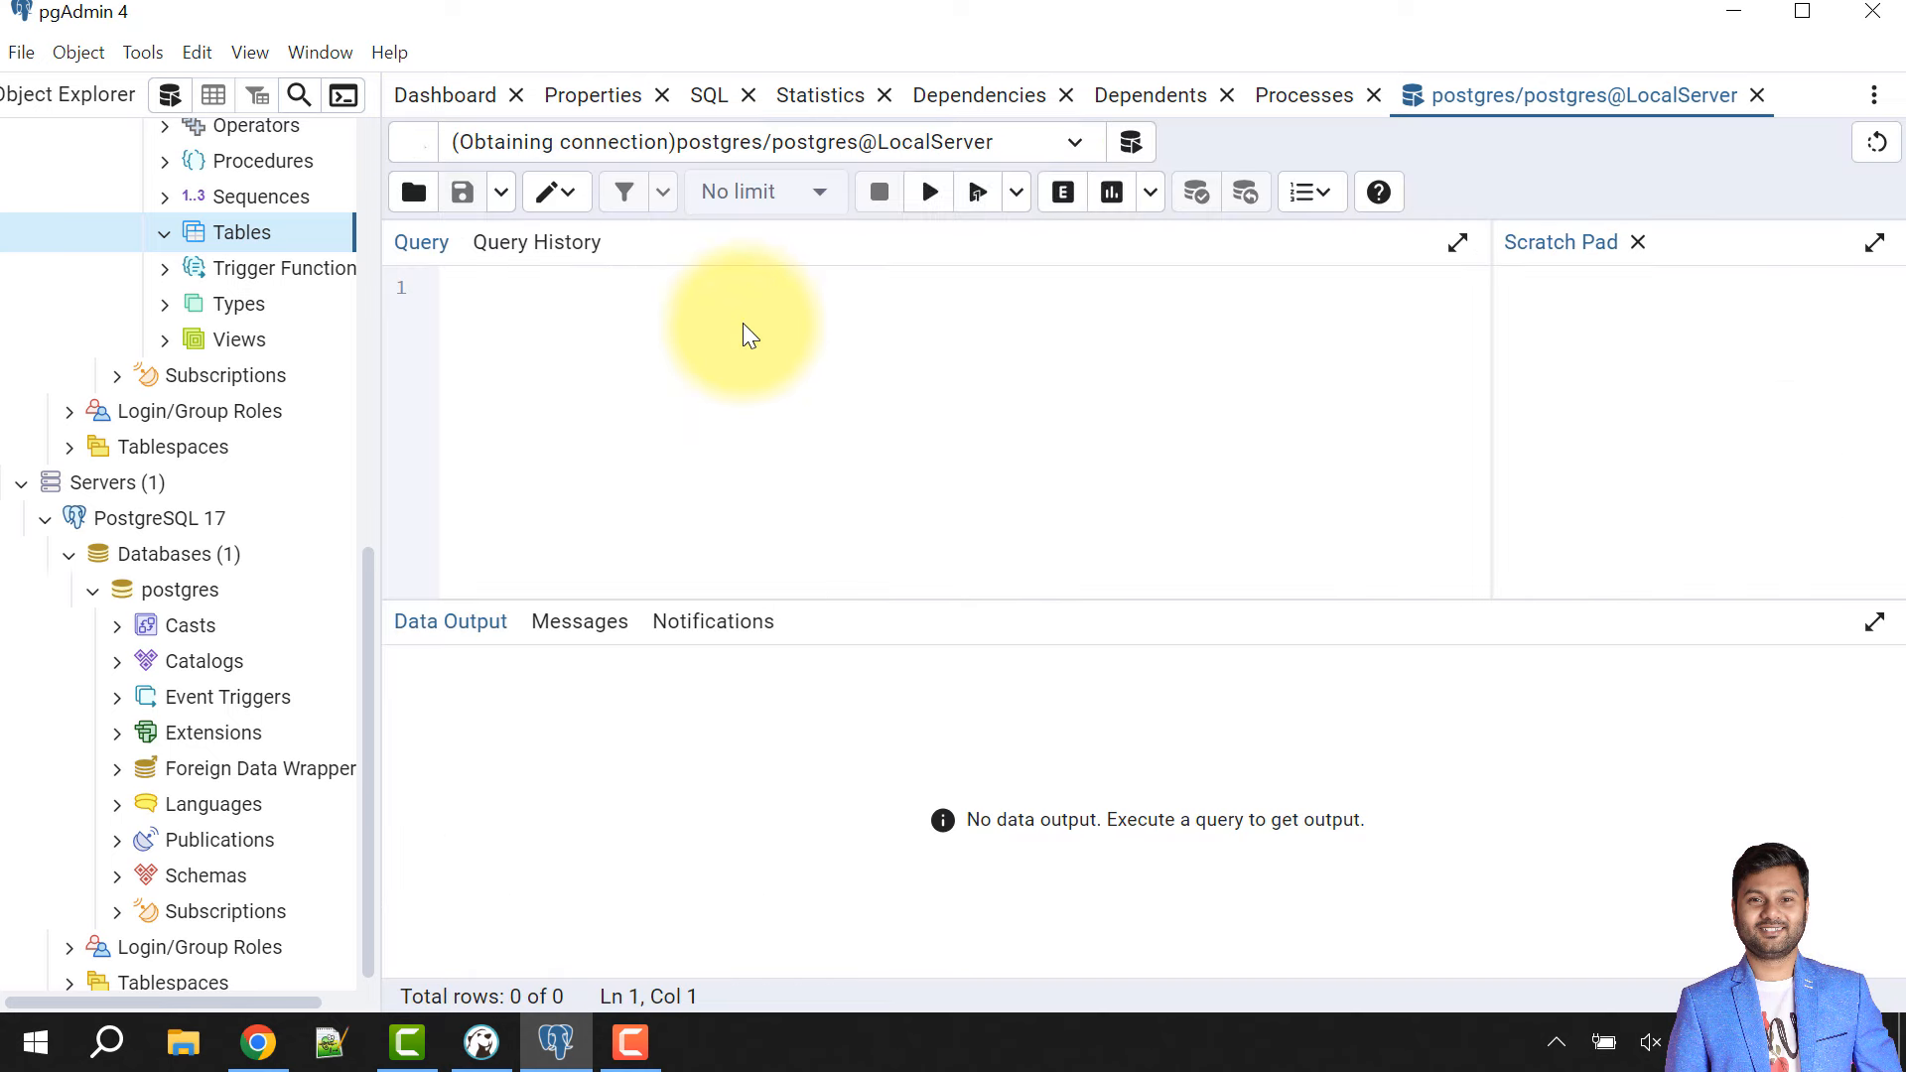
click(722, 333)
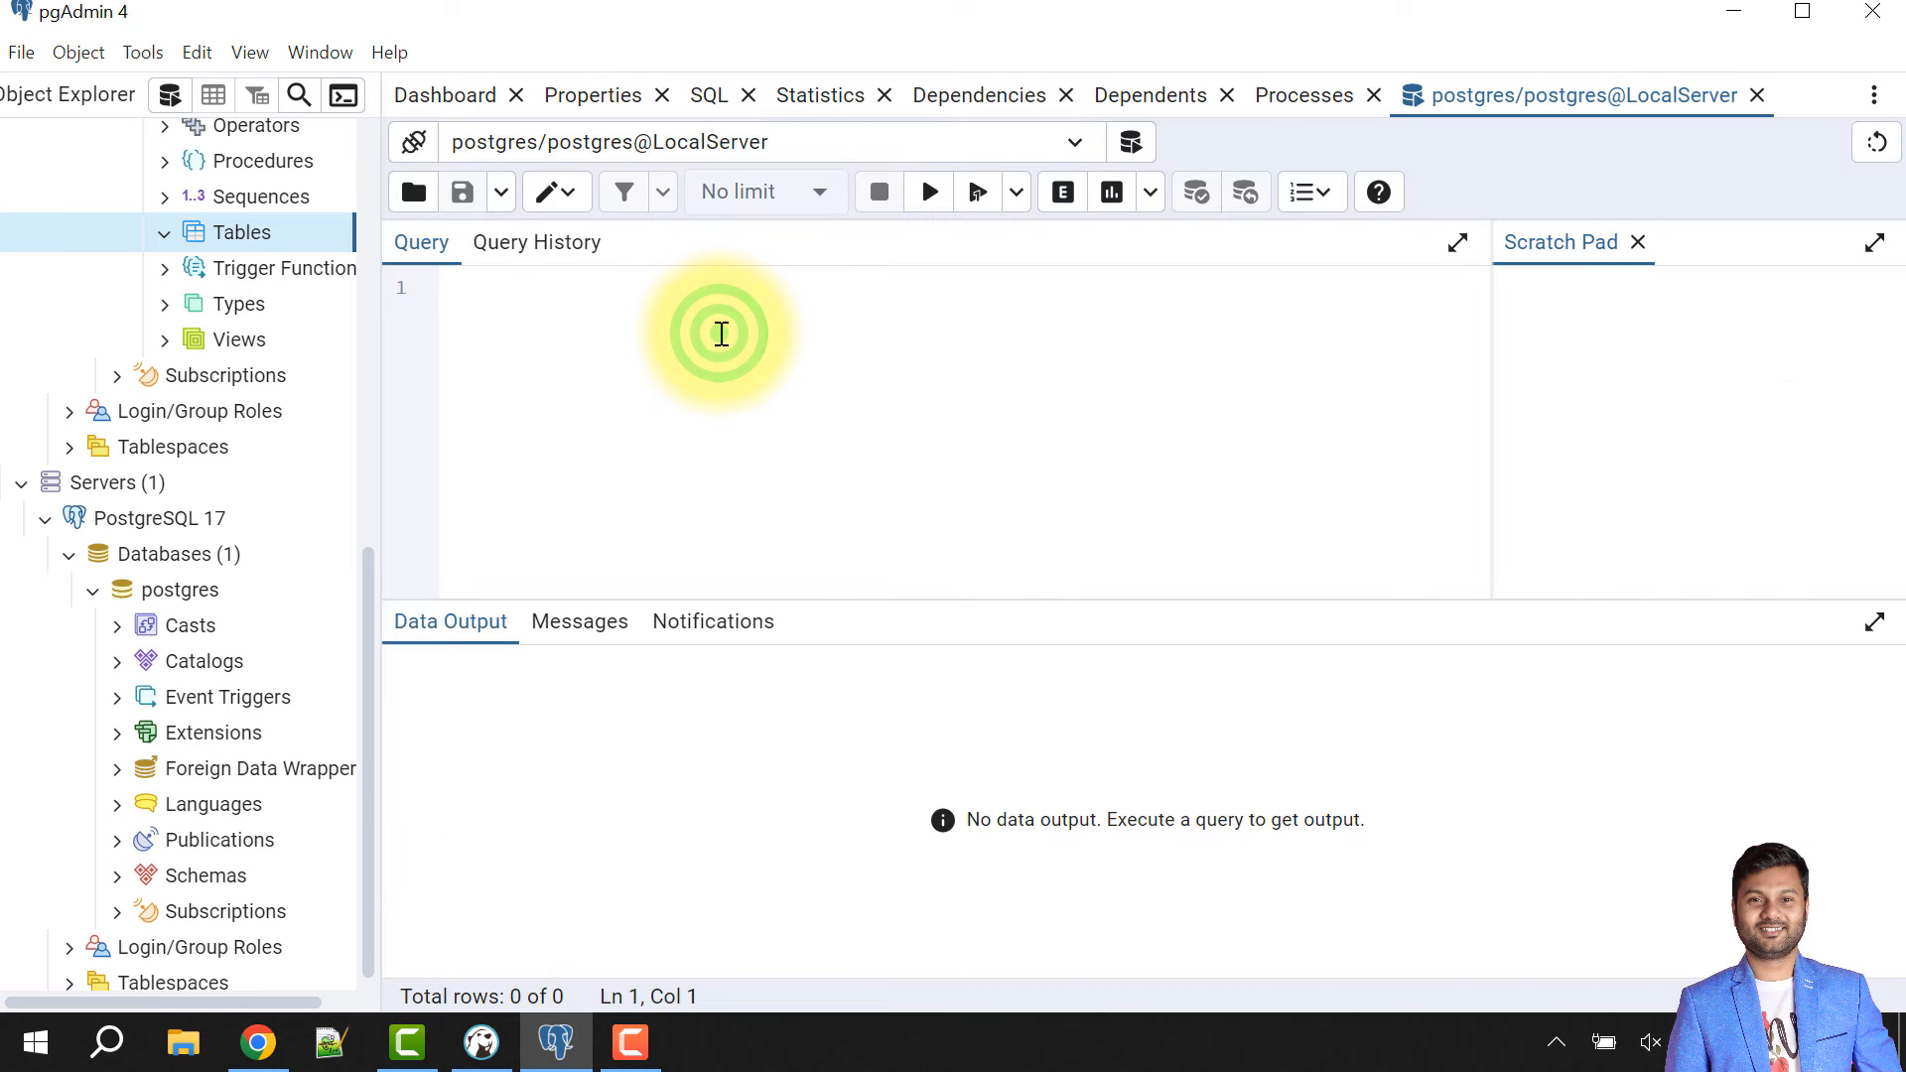
text(create table emp(id)
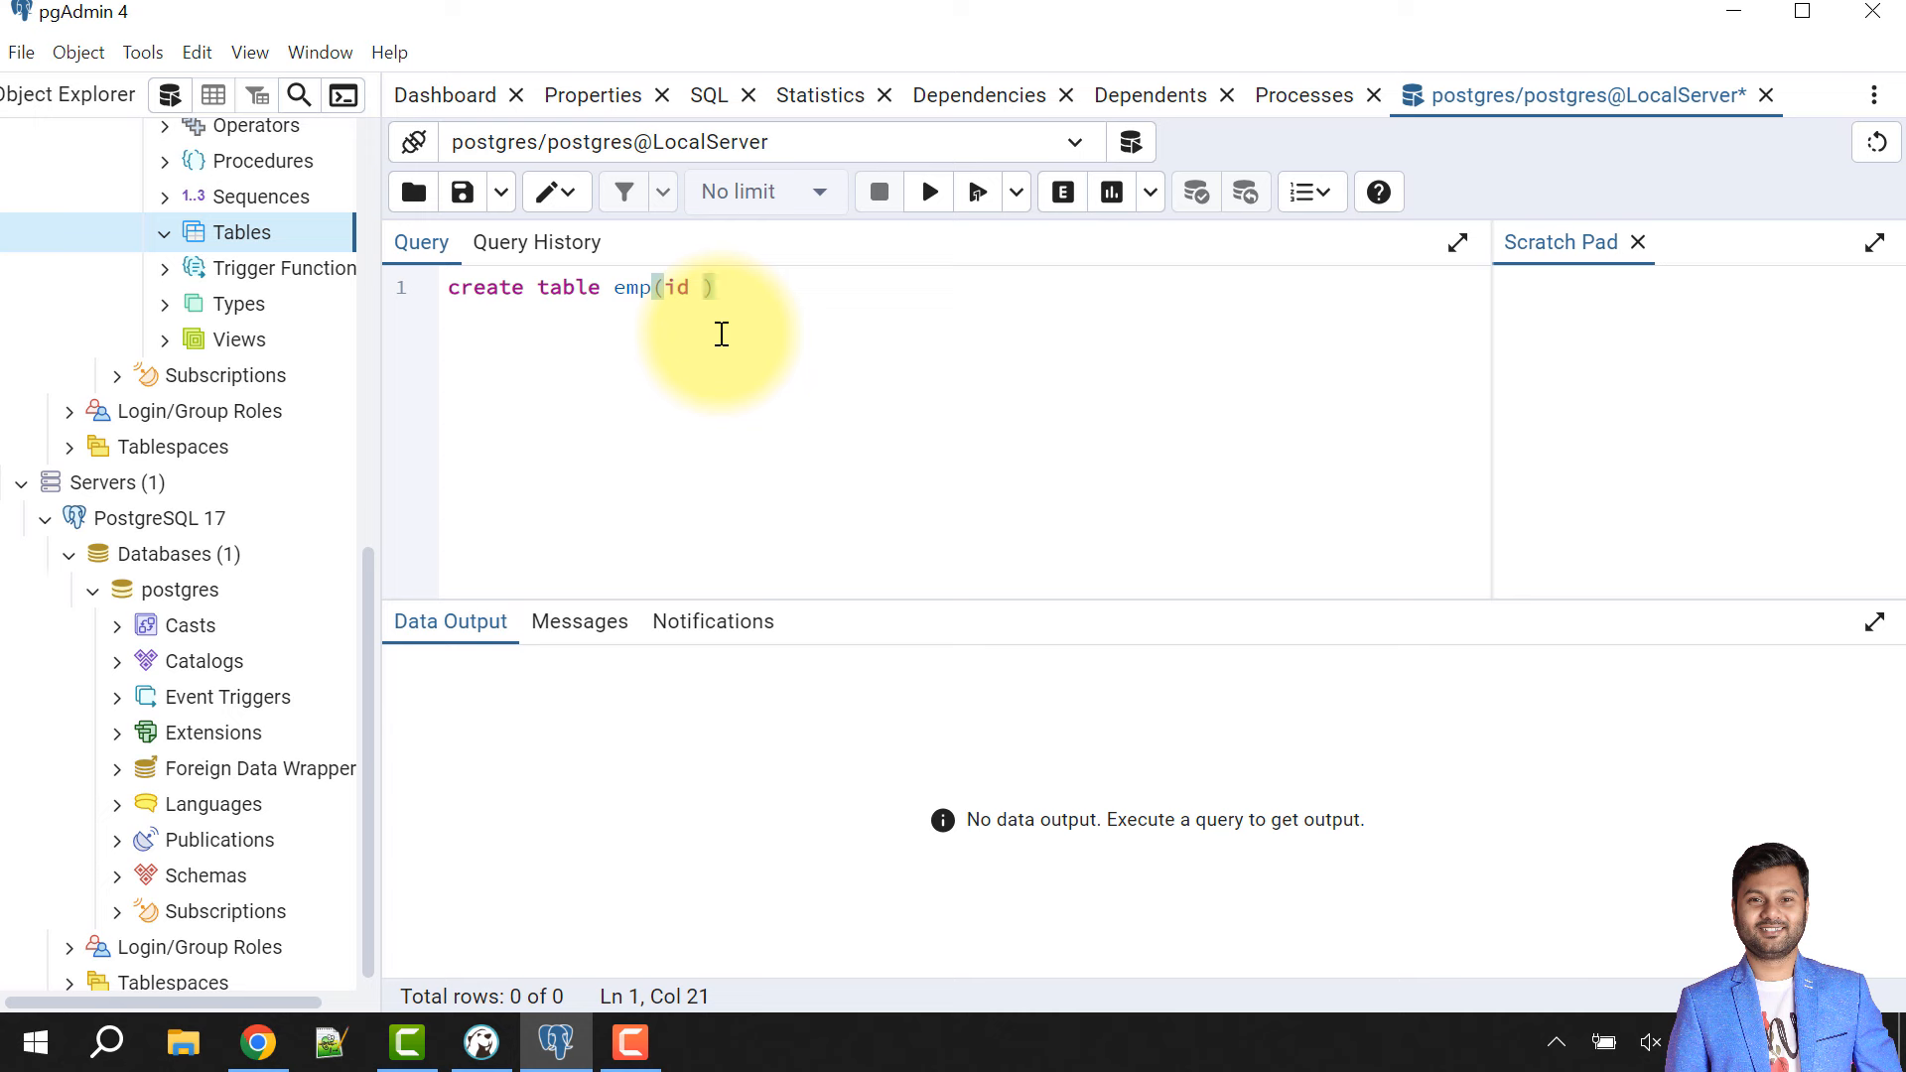
text(eger, name var)
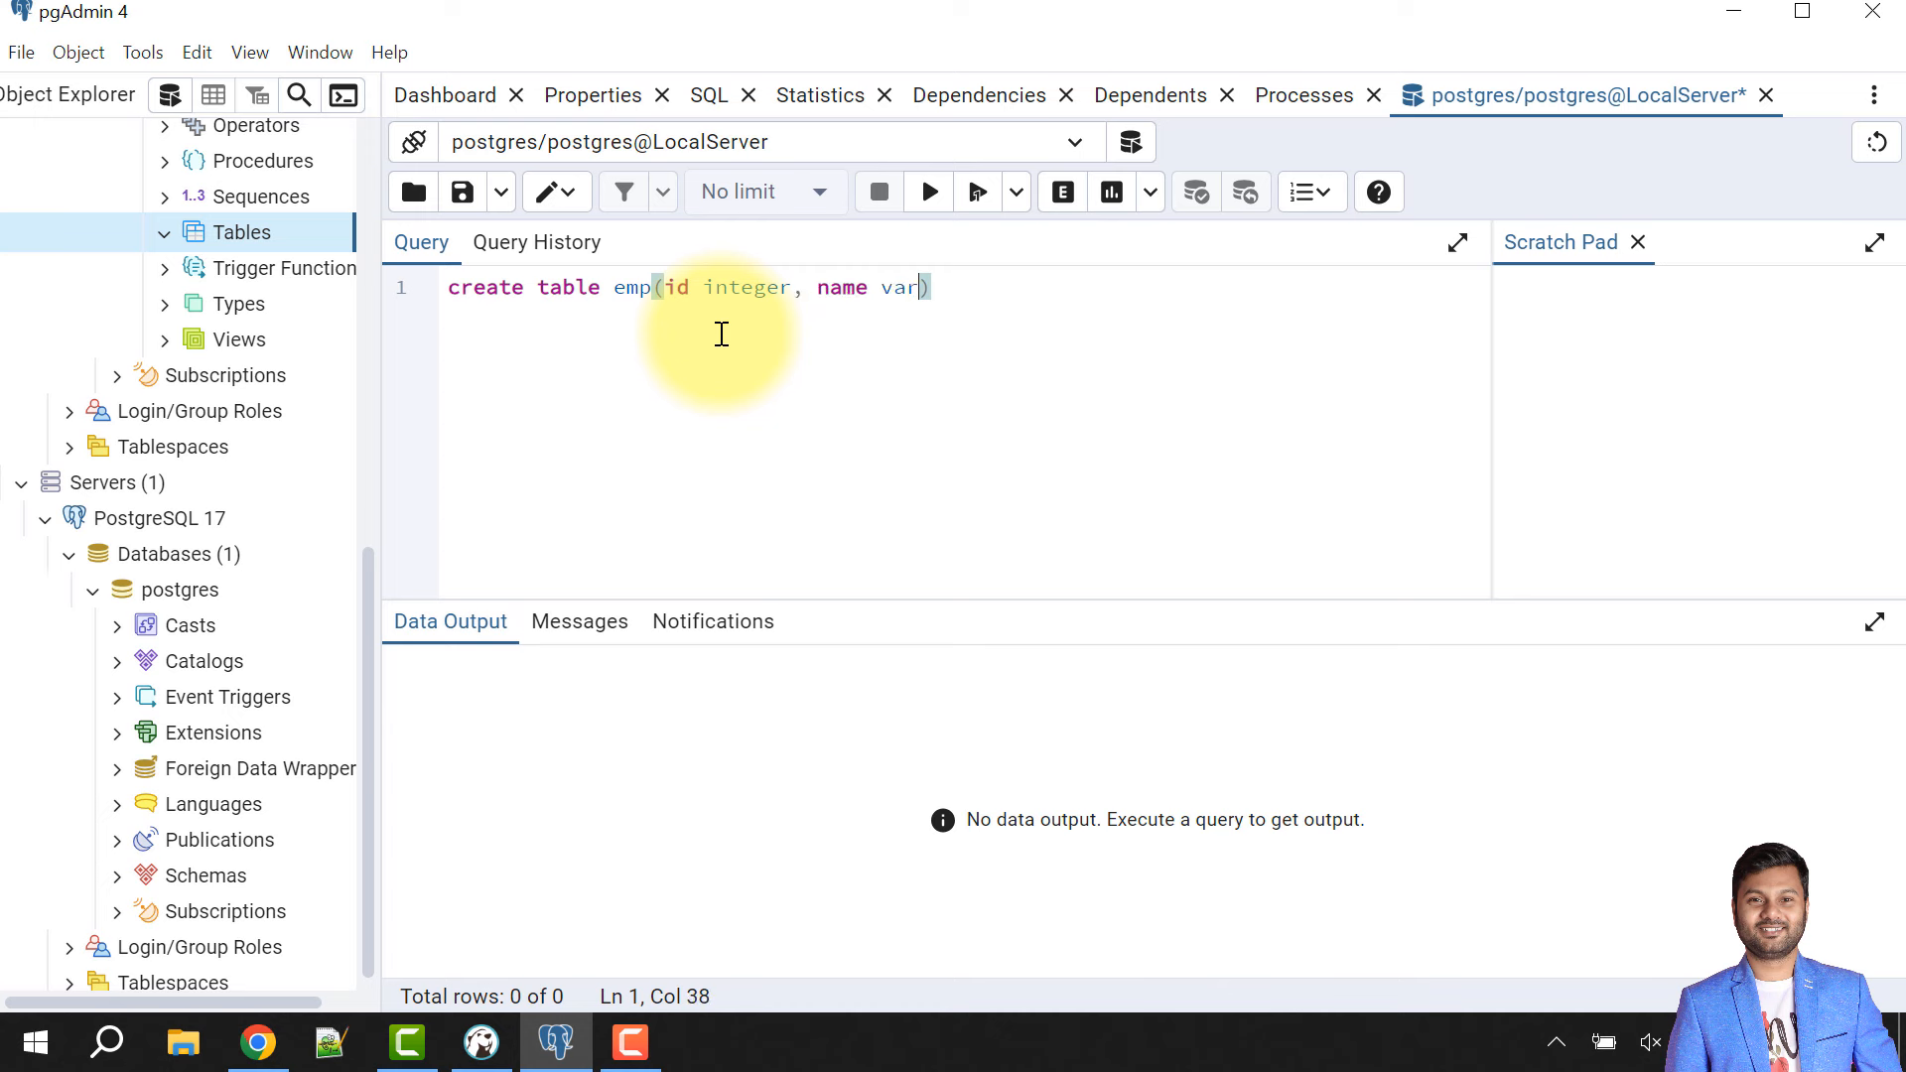
text(char()
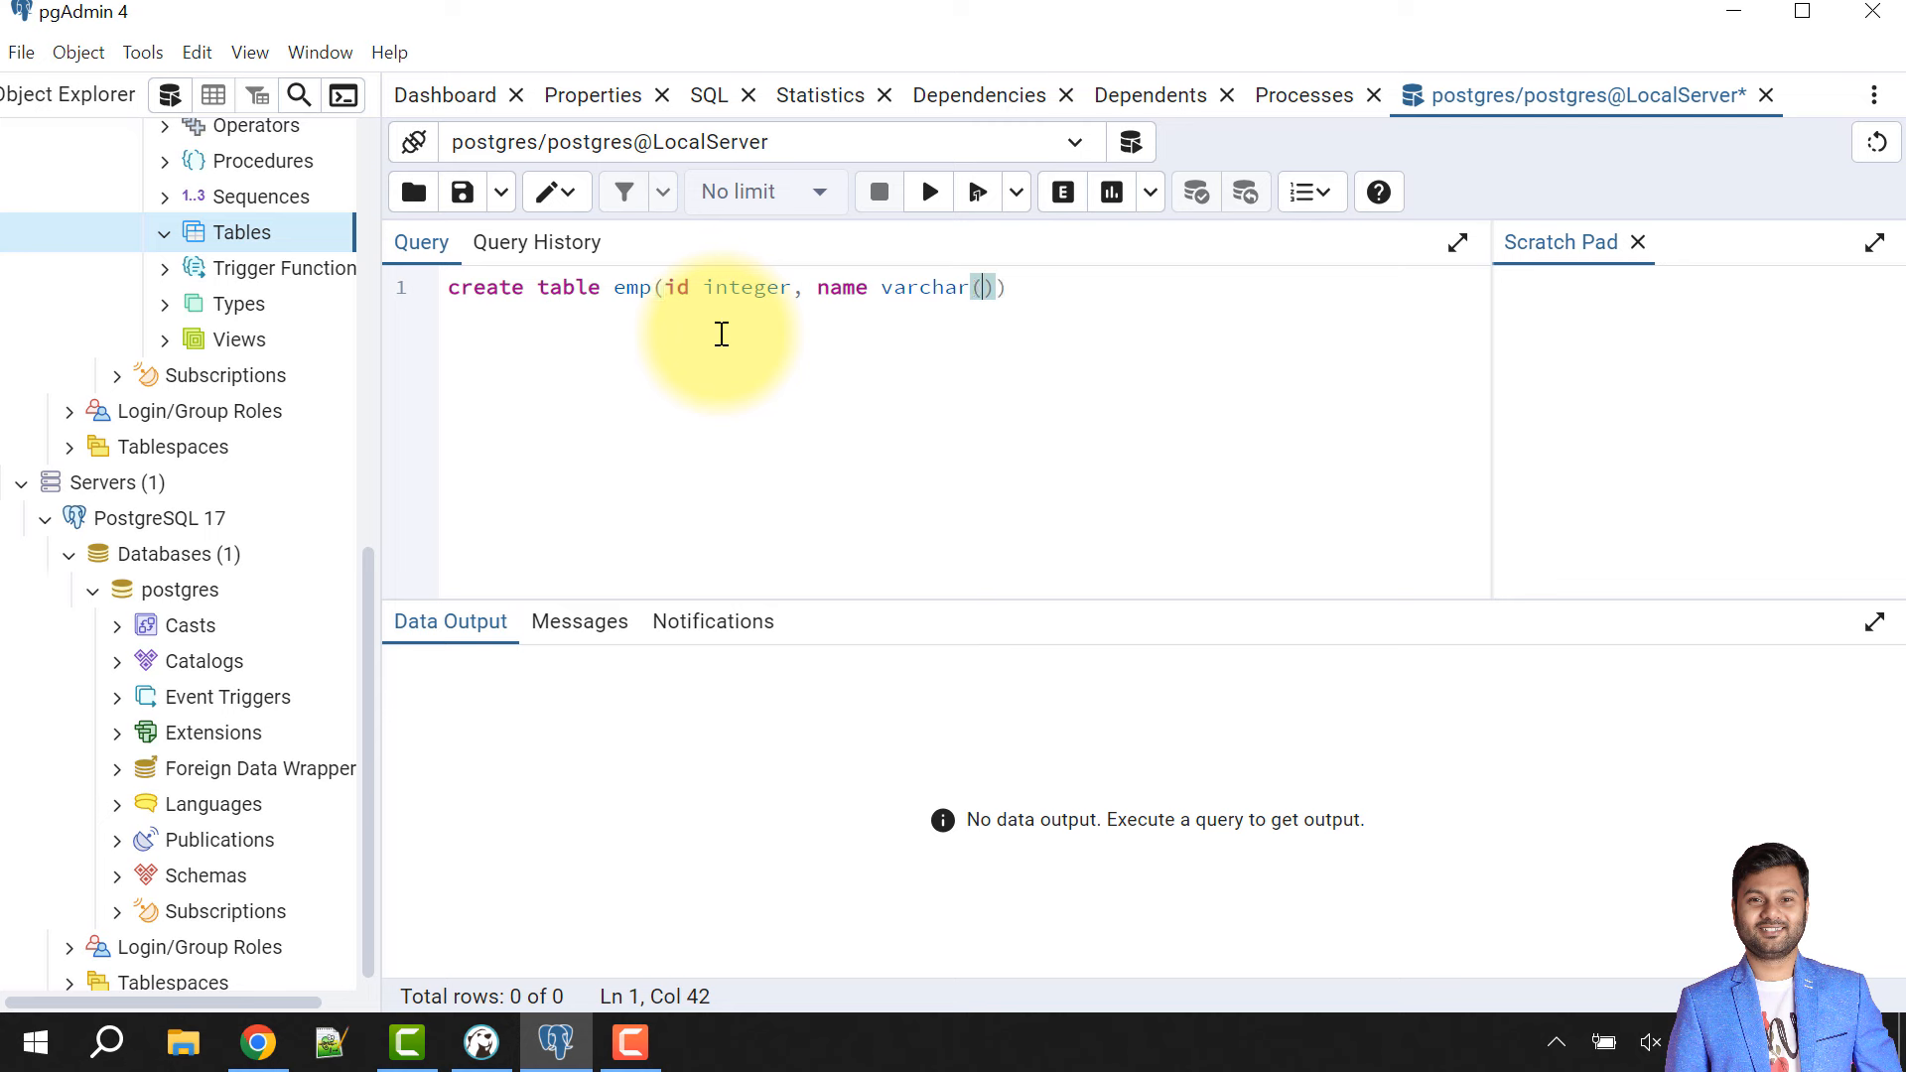
text(30)
click(1122, 300)
text(;)
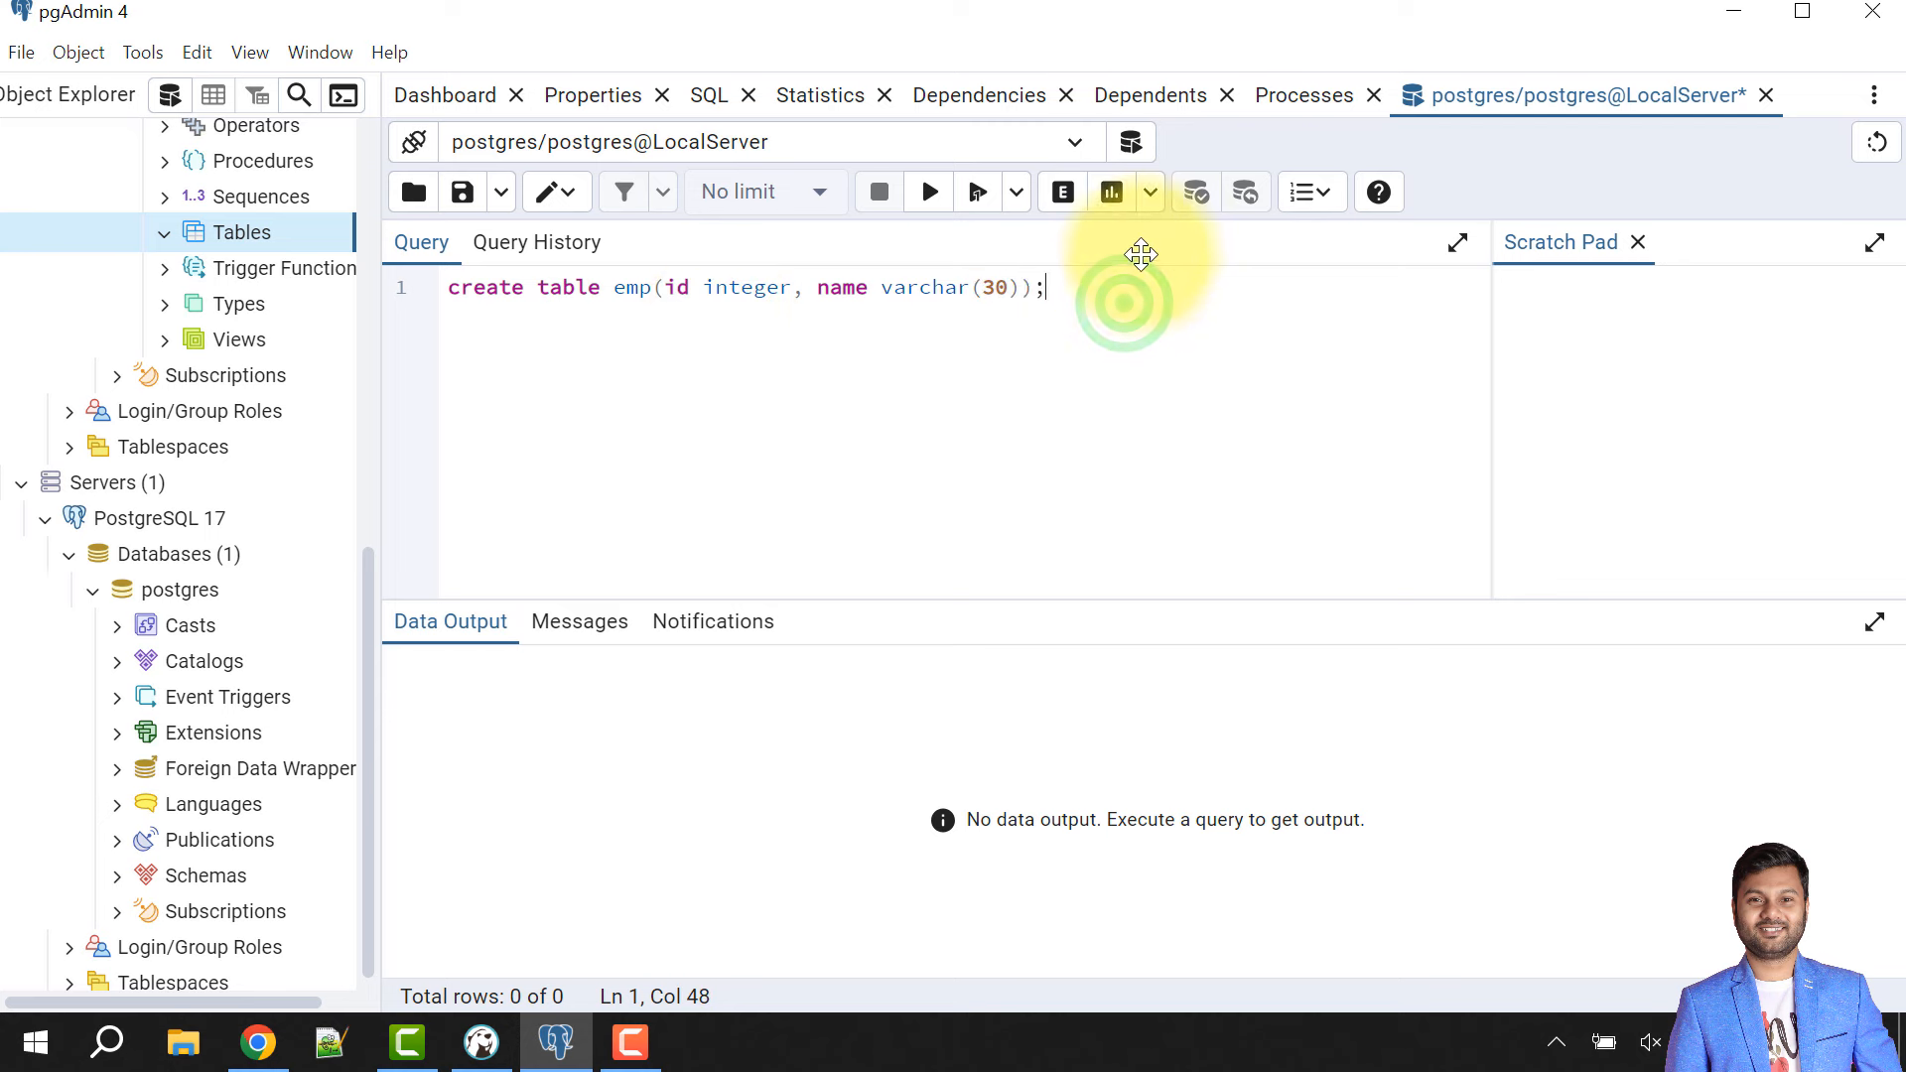
click(941, 193)
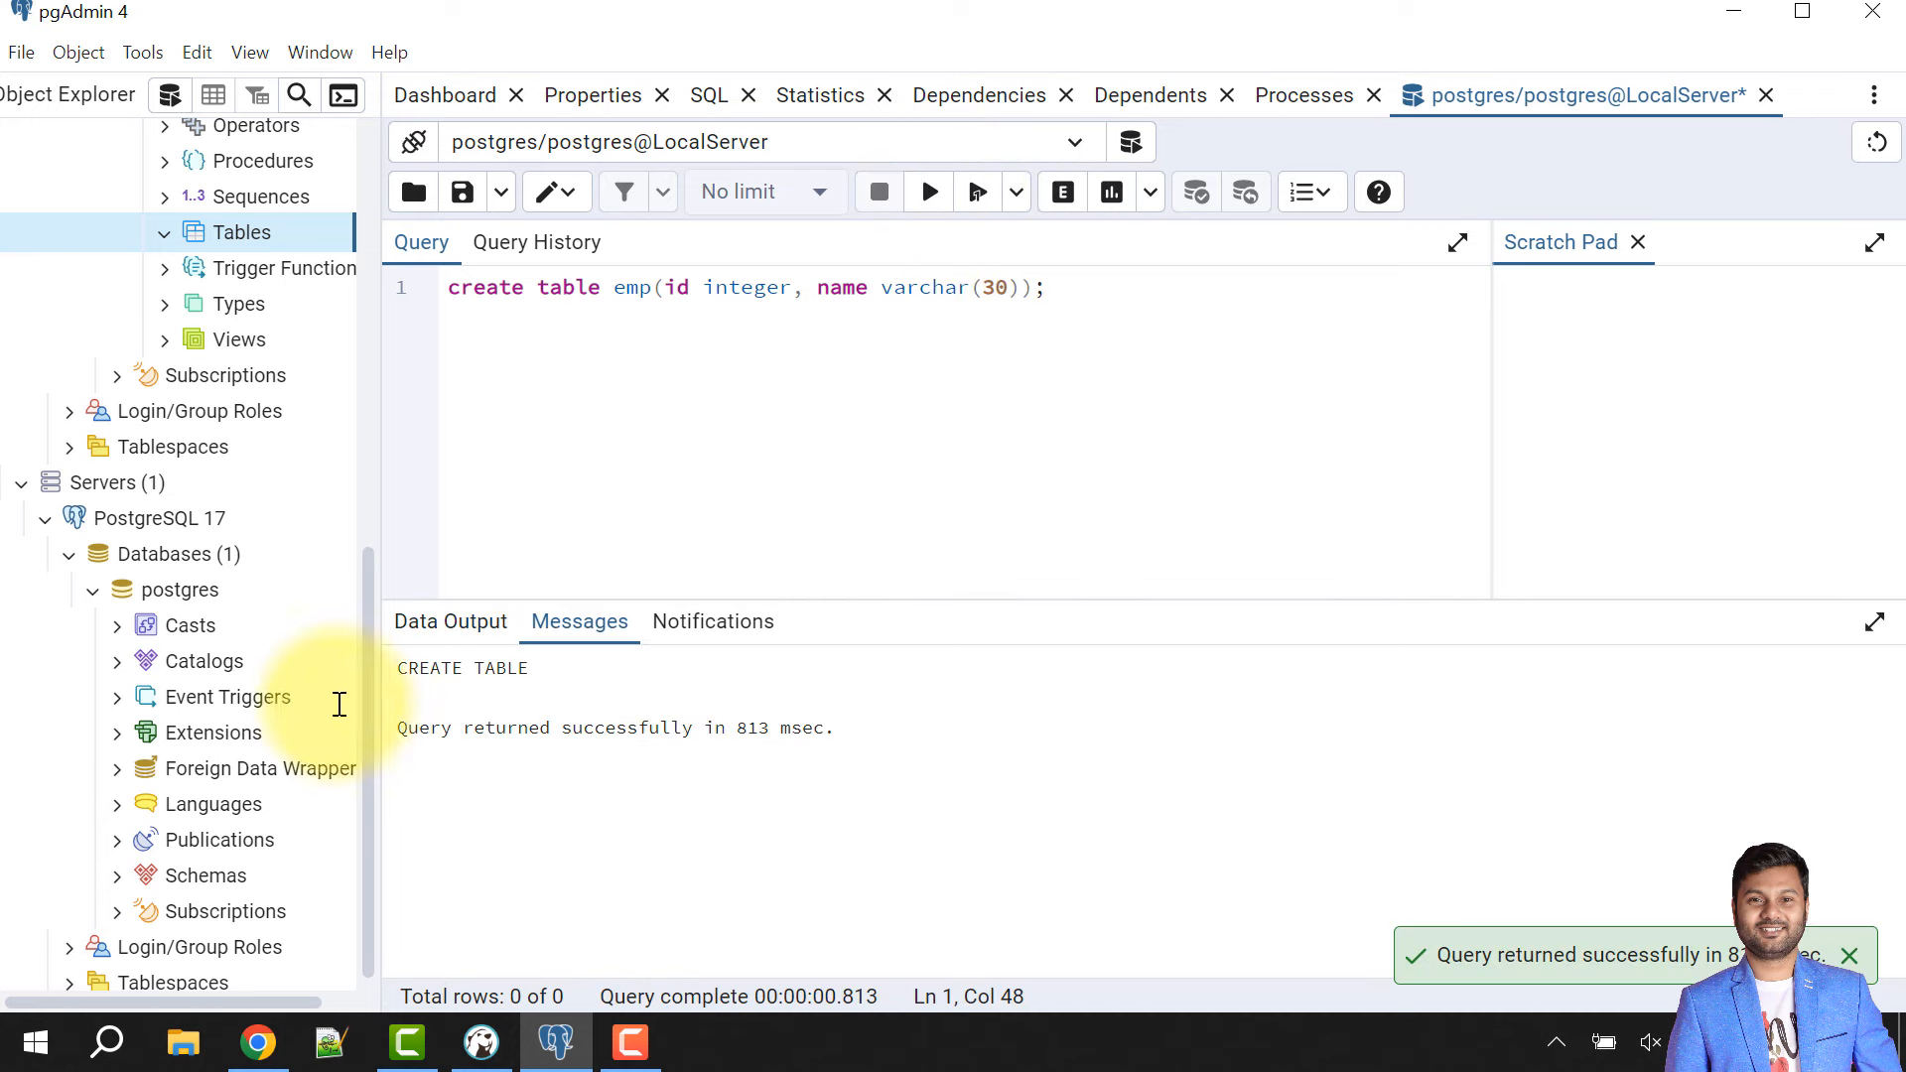
- Collapse LocalServer and refresh the PostgreSQL 17 server's Schemas
scroll(99, 417, up, 5)
click(119, 319)
scroll(104, 260, up, 3)
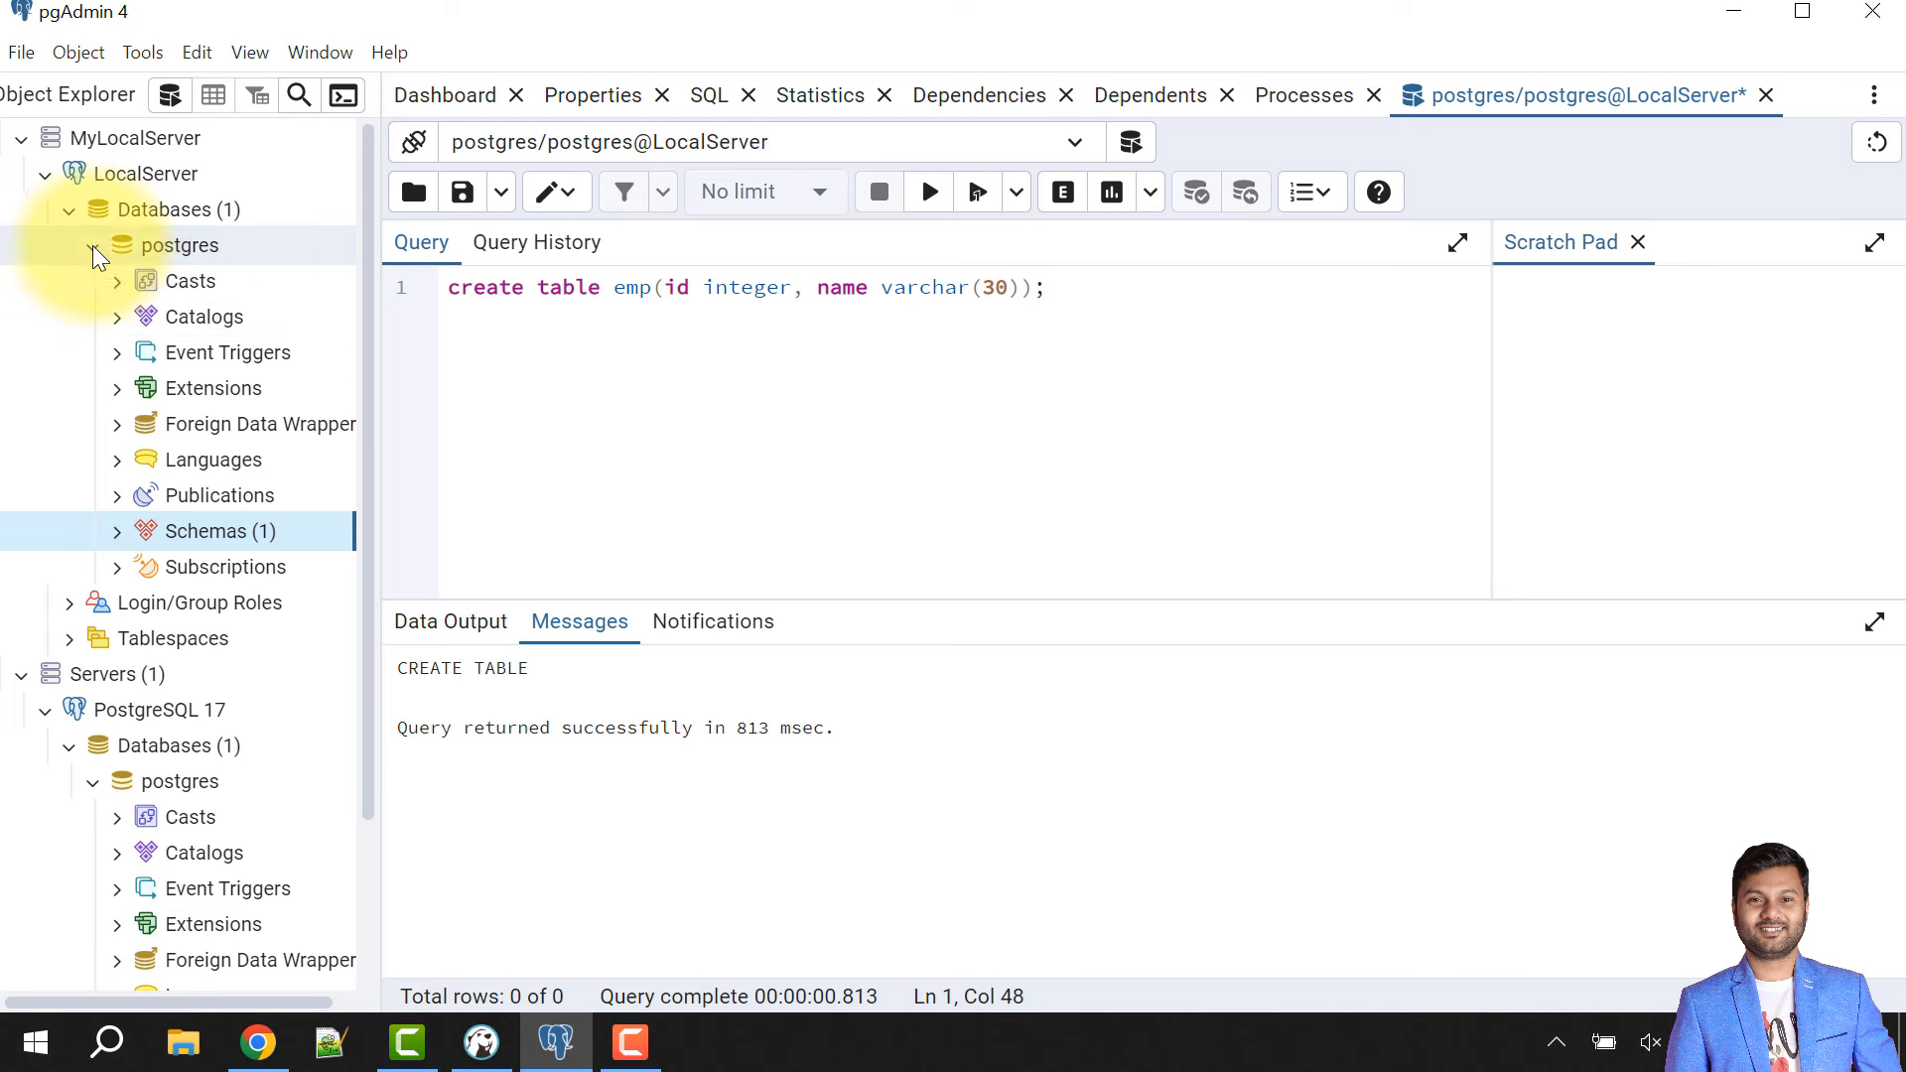
click(93, 248)
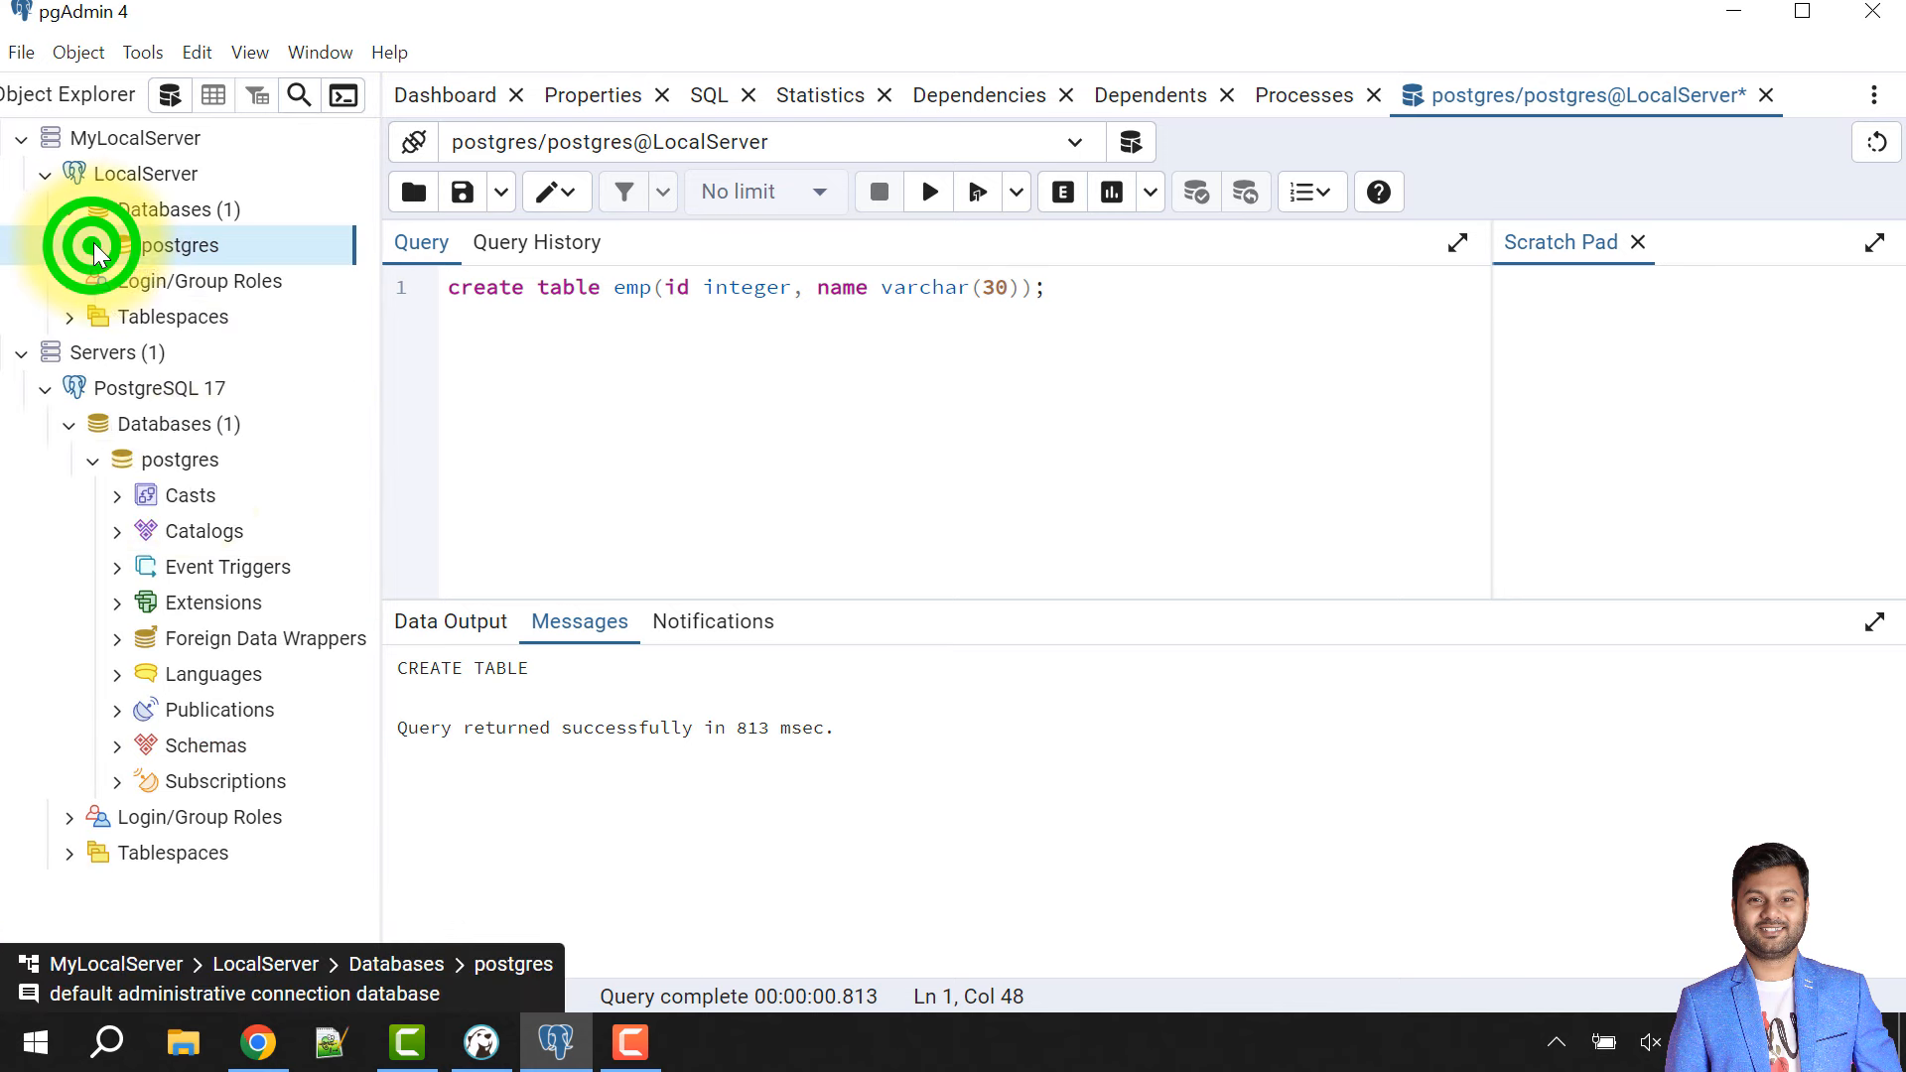
click(46, 174)
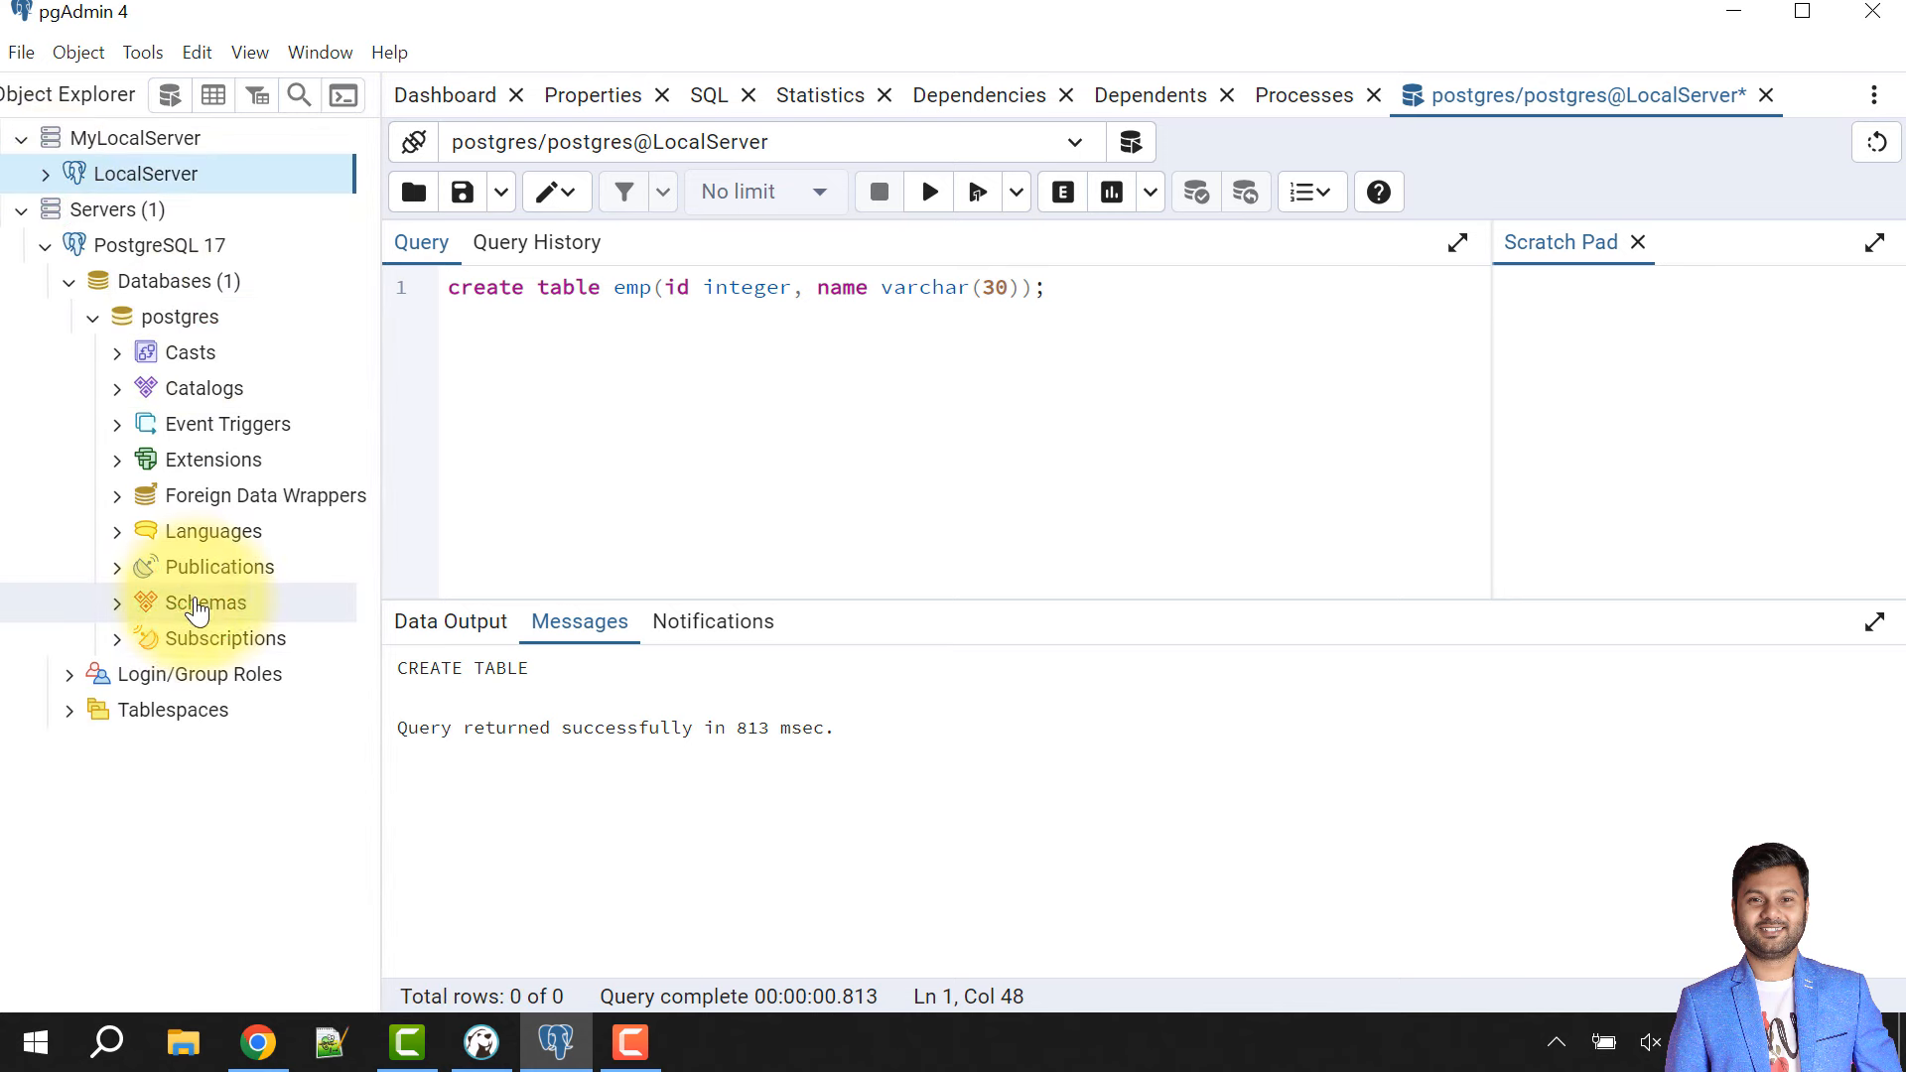
right_click(197, 608)
click(268, 655)
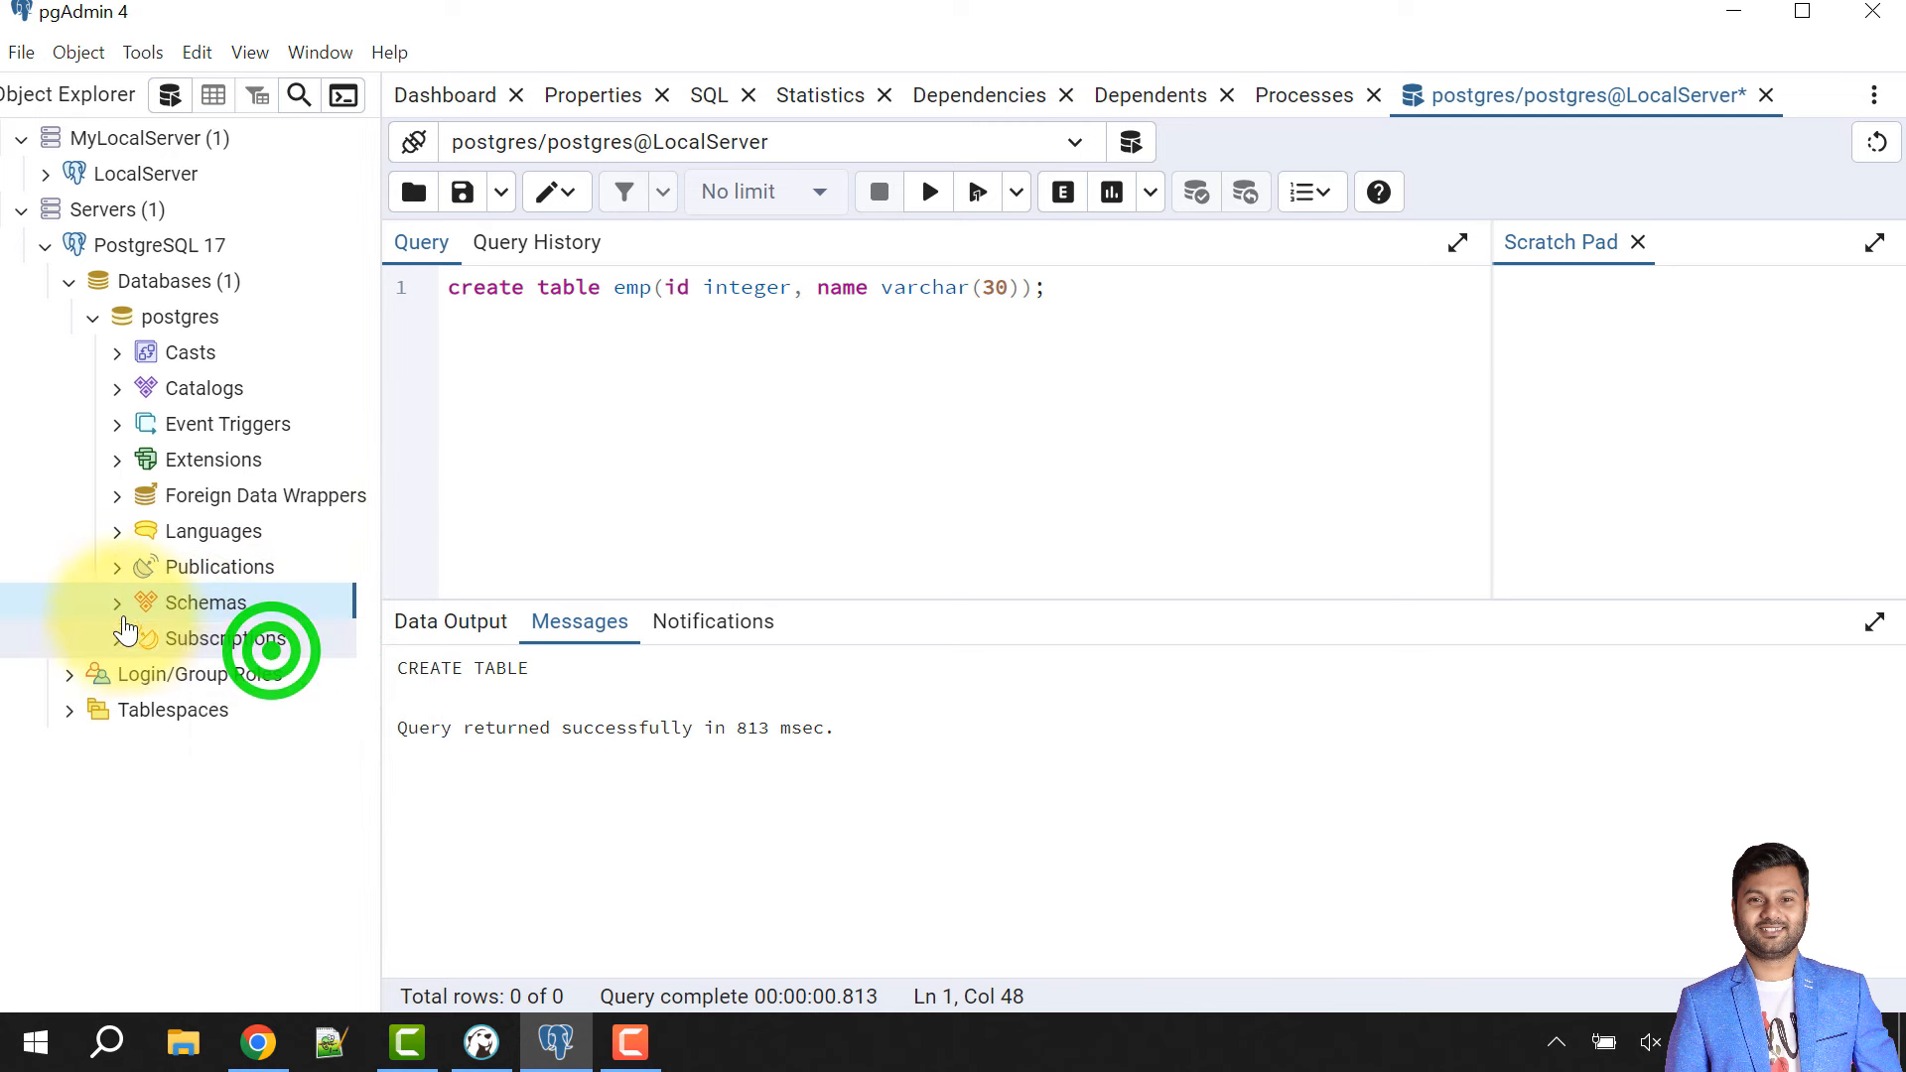
- Expand public > Tables > emp > Columns to show the id and name columns
click(116, 603)
click(124, 635)
scroll(179, 692, down, 1)
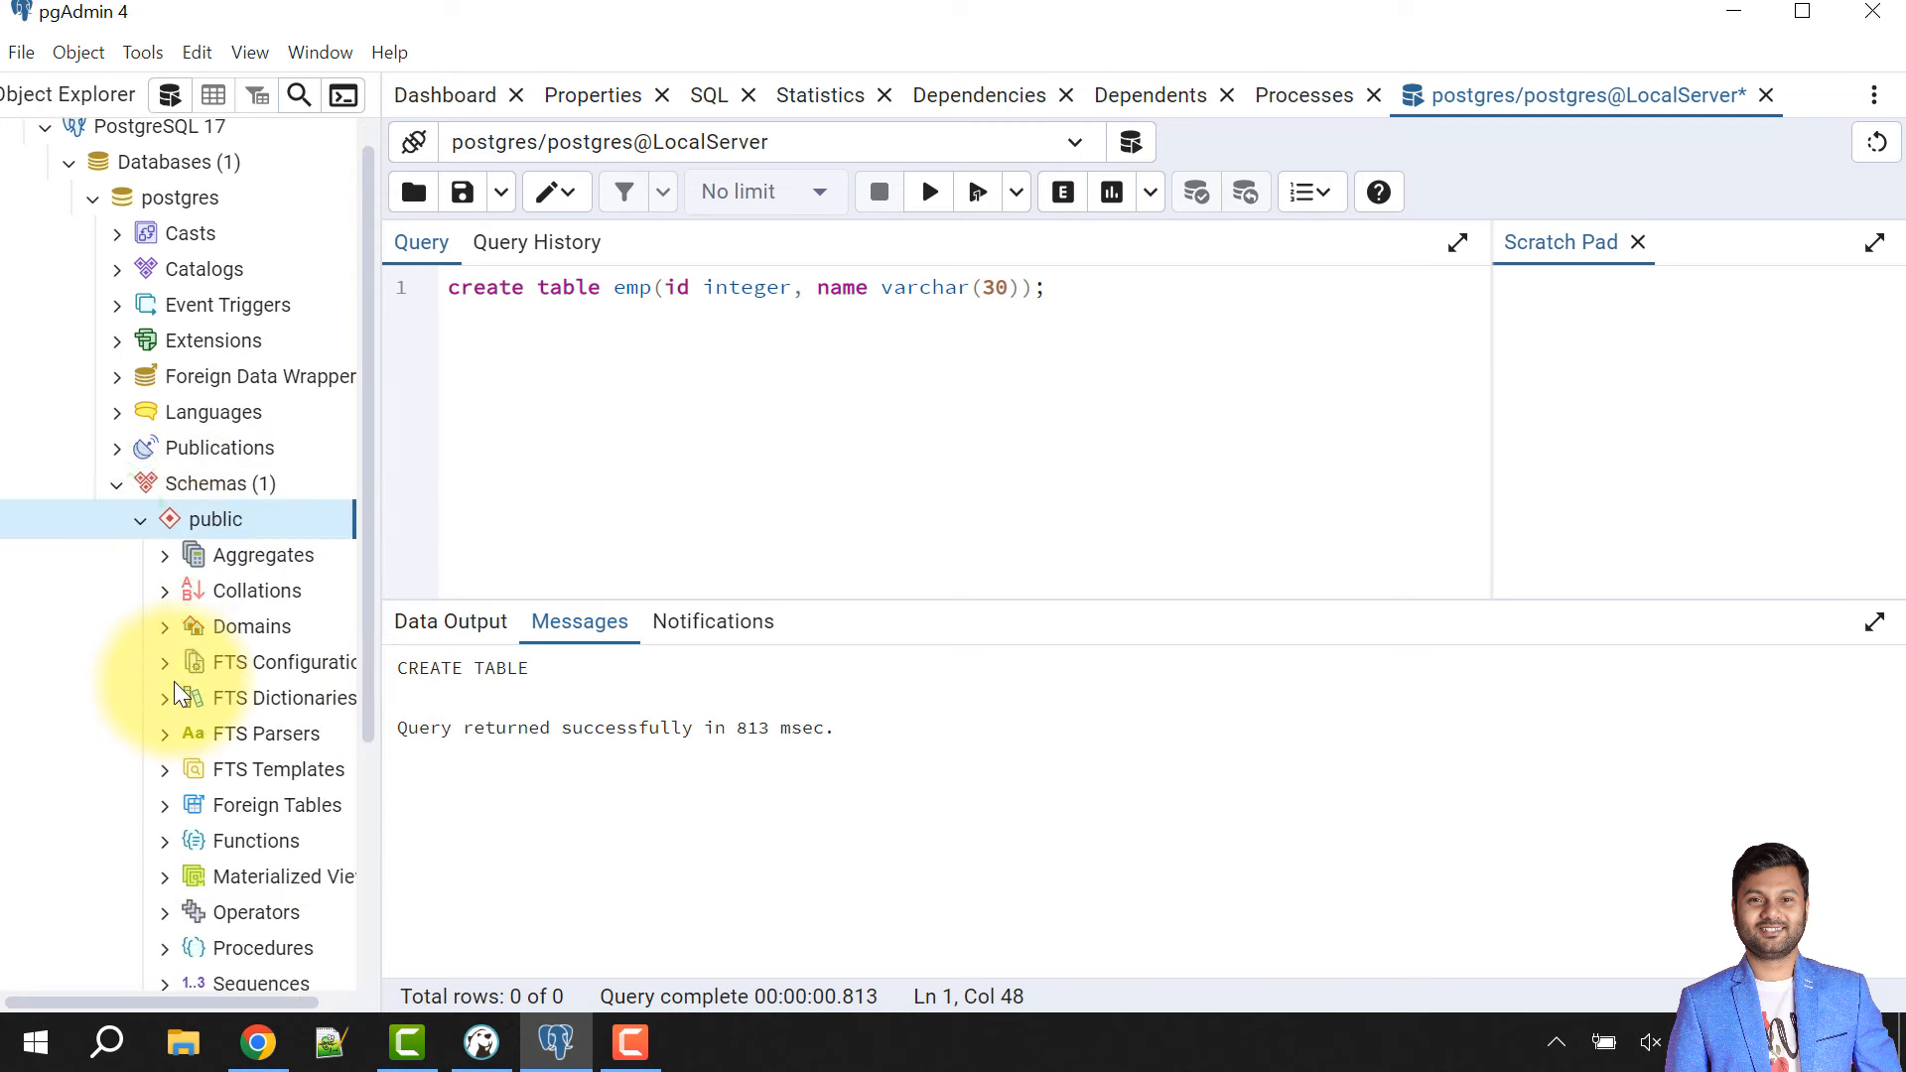
scroll(178, 692, down, 3)
click(161, 766)
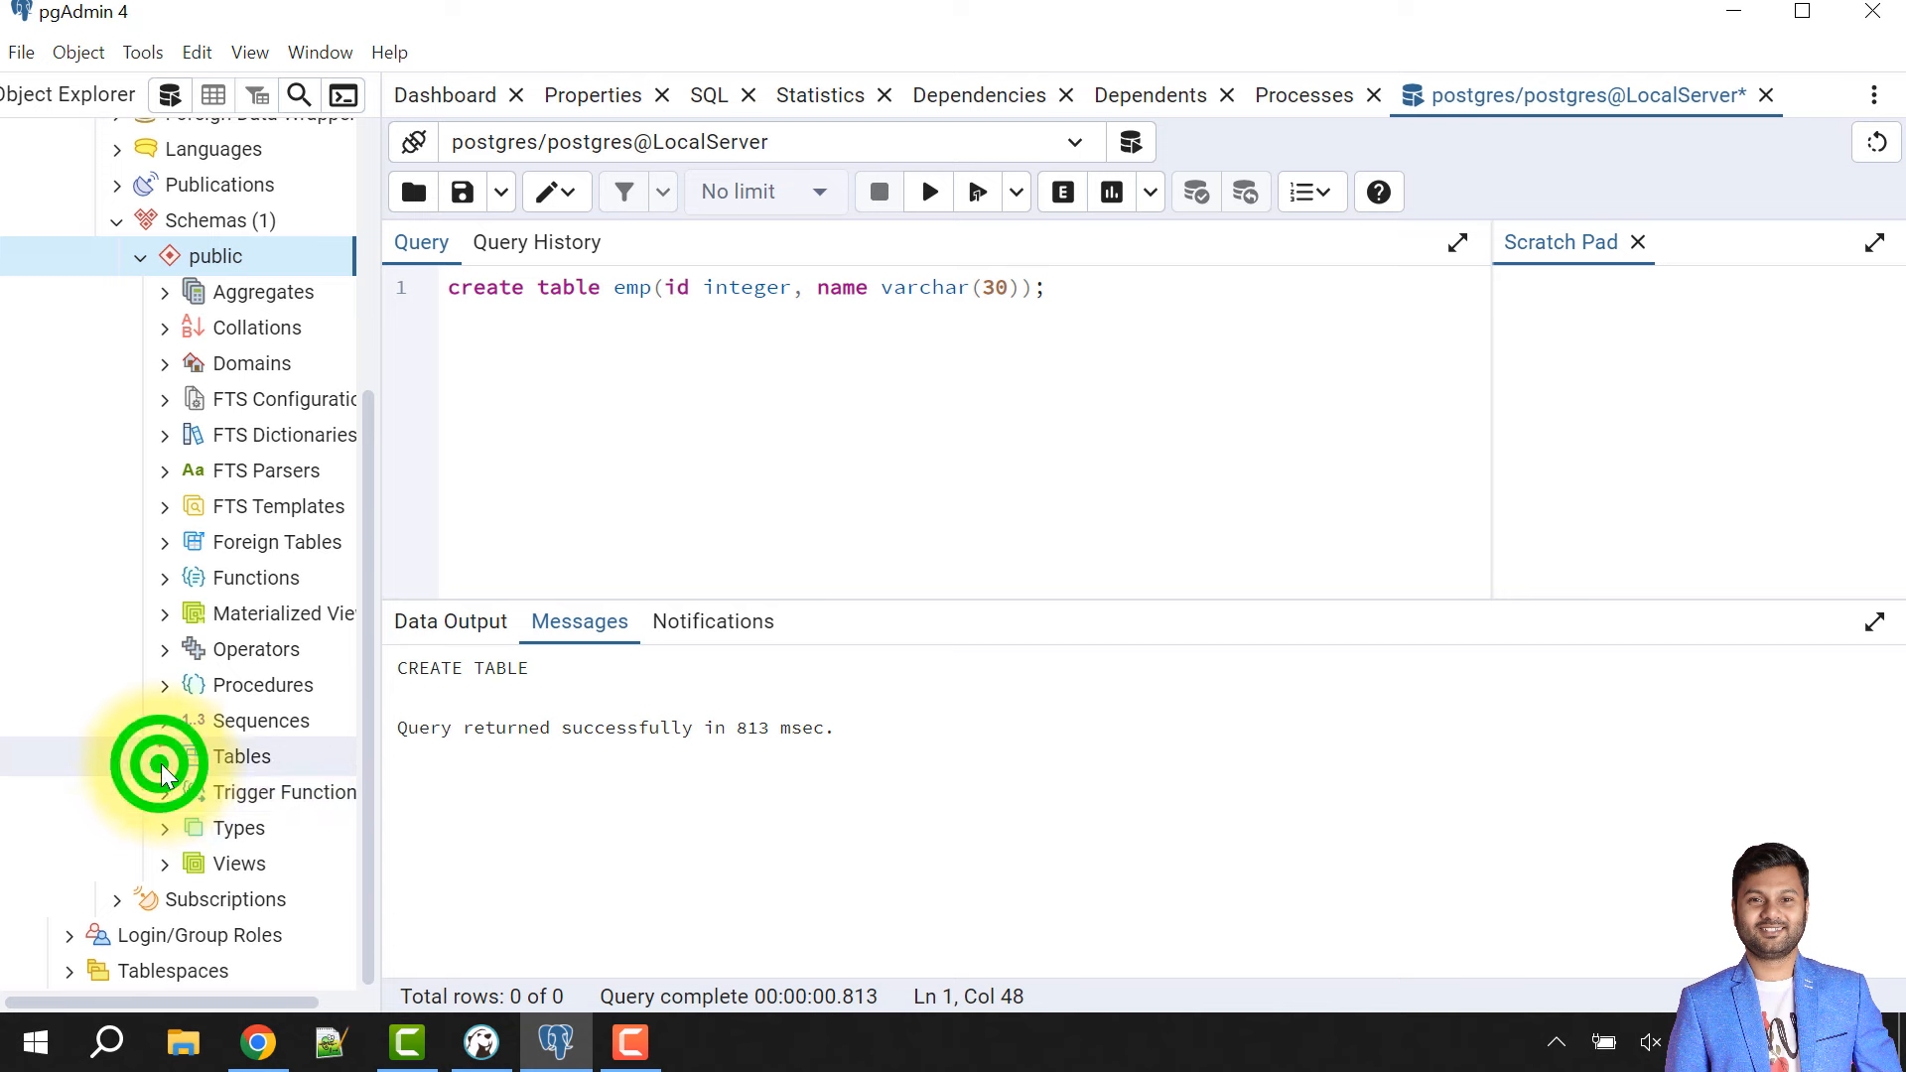
scroll(249, 734, down, 3)
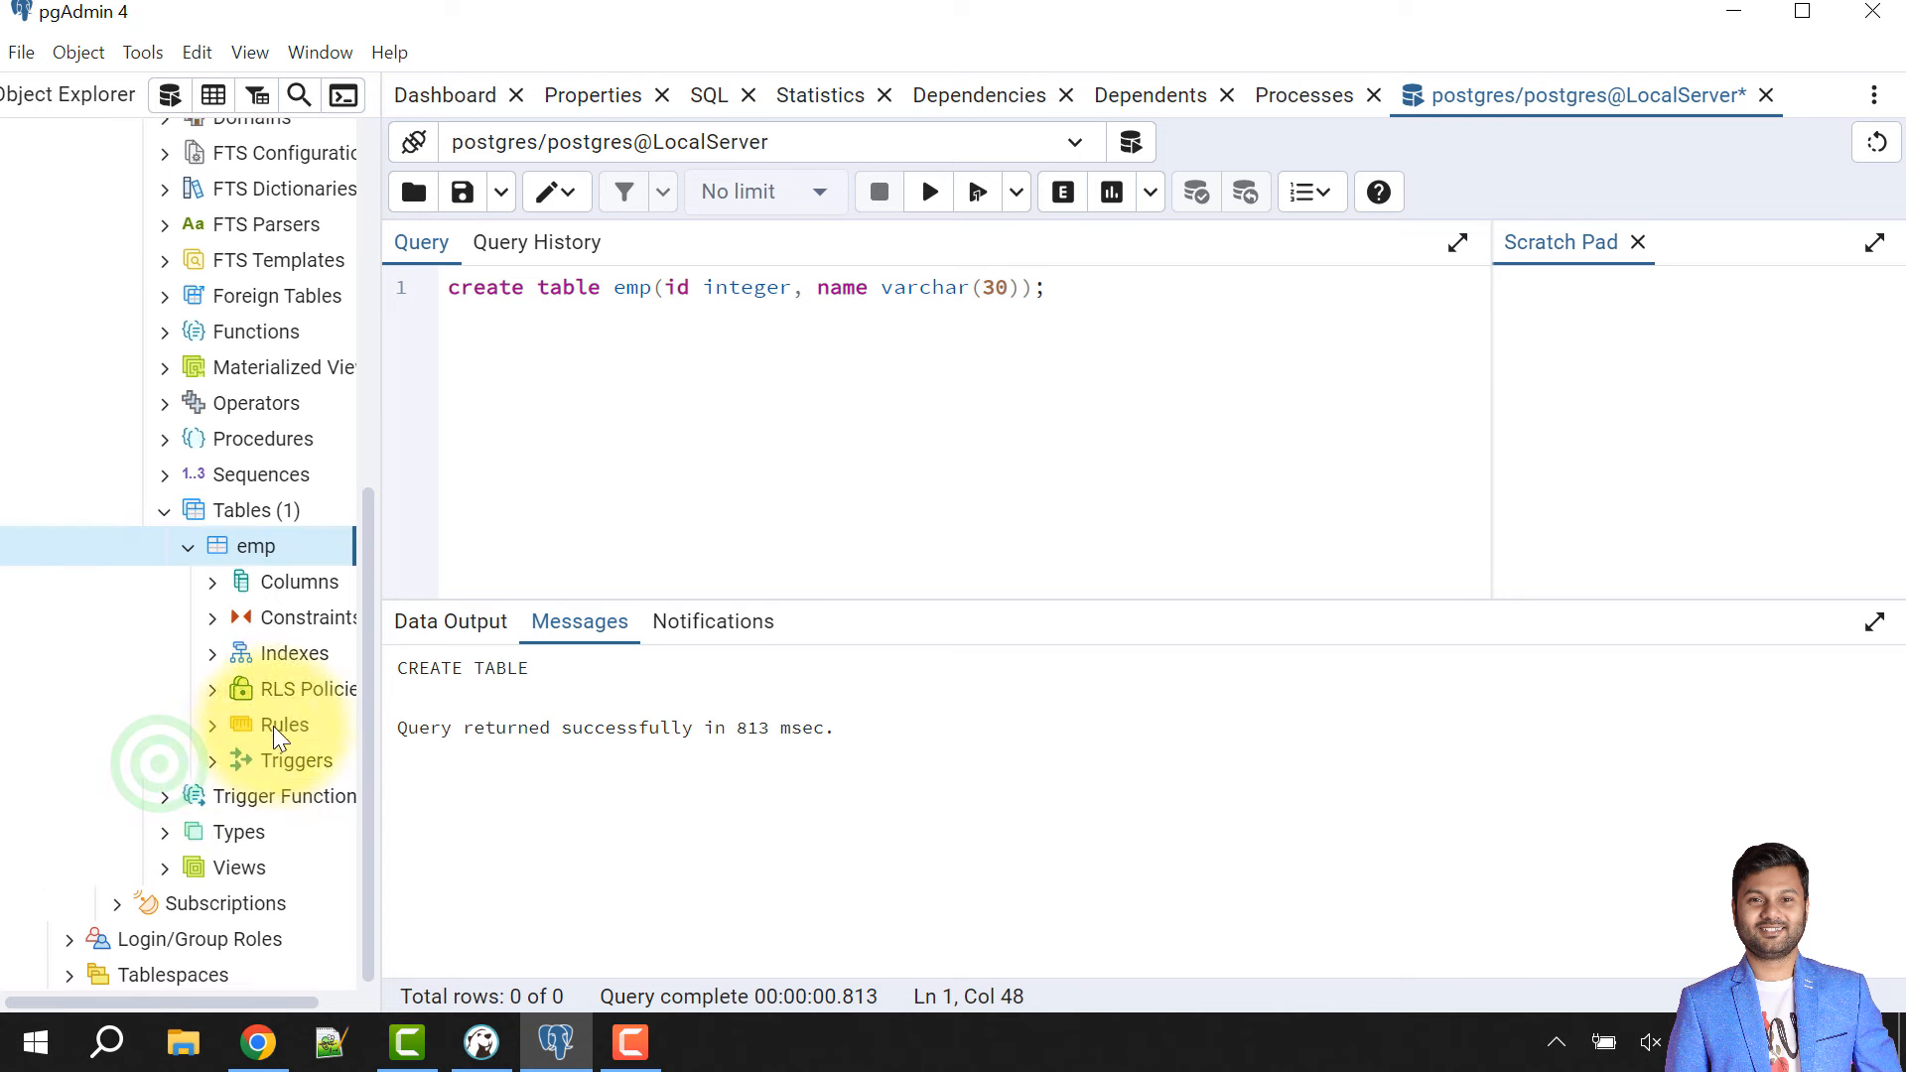
click(211, 584)
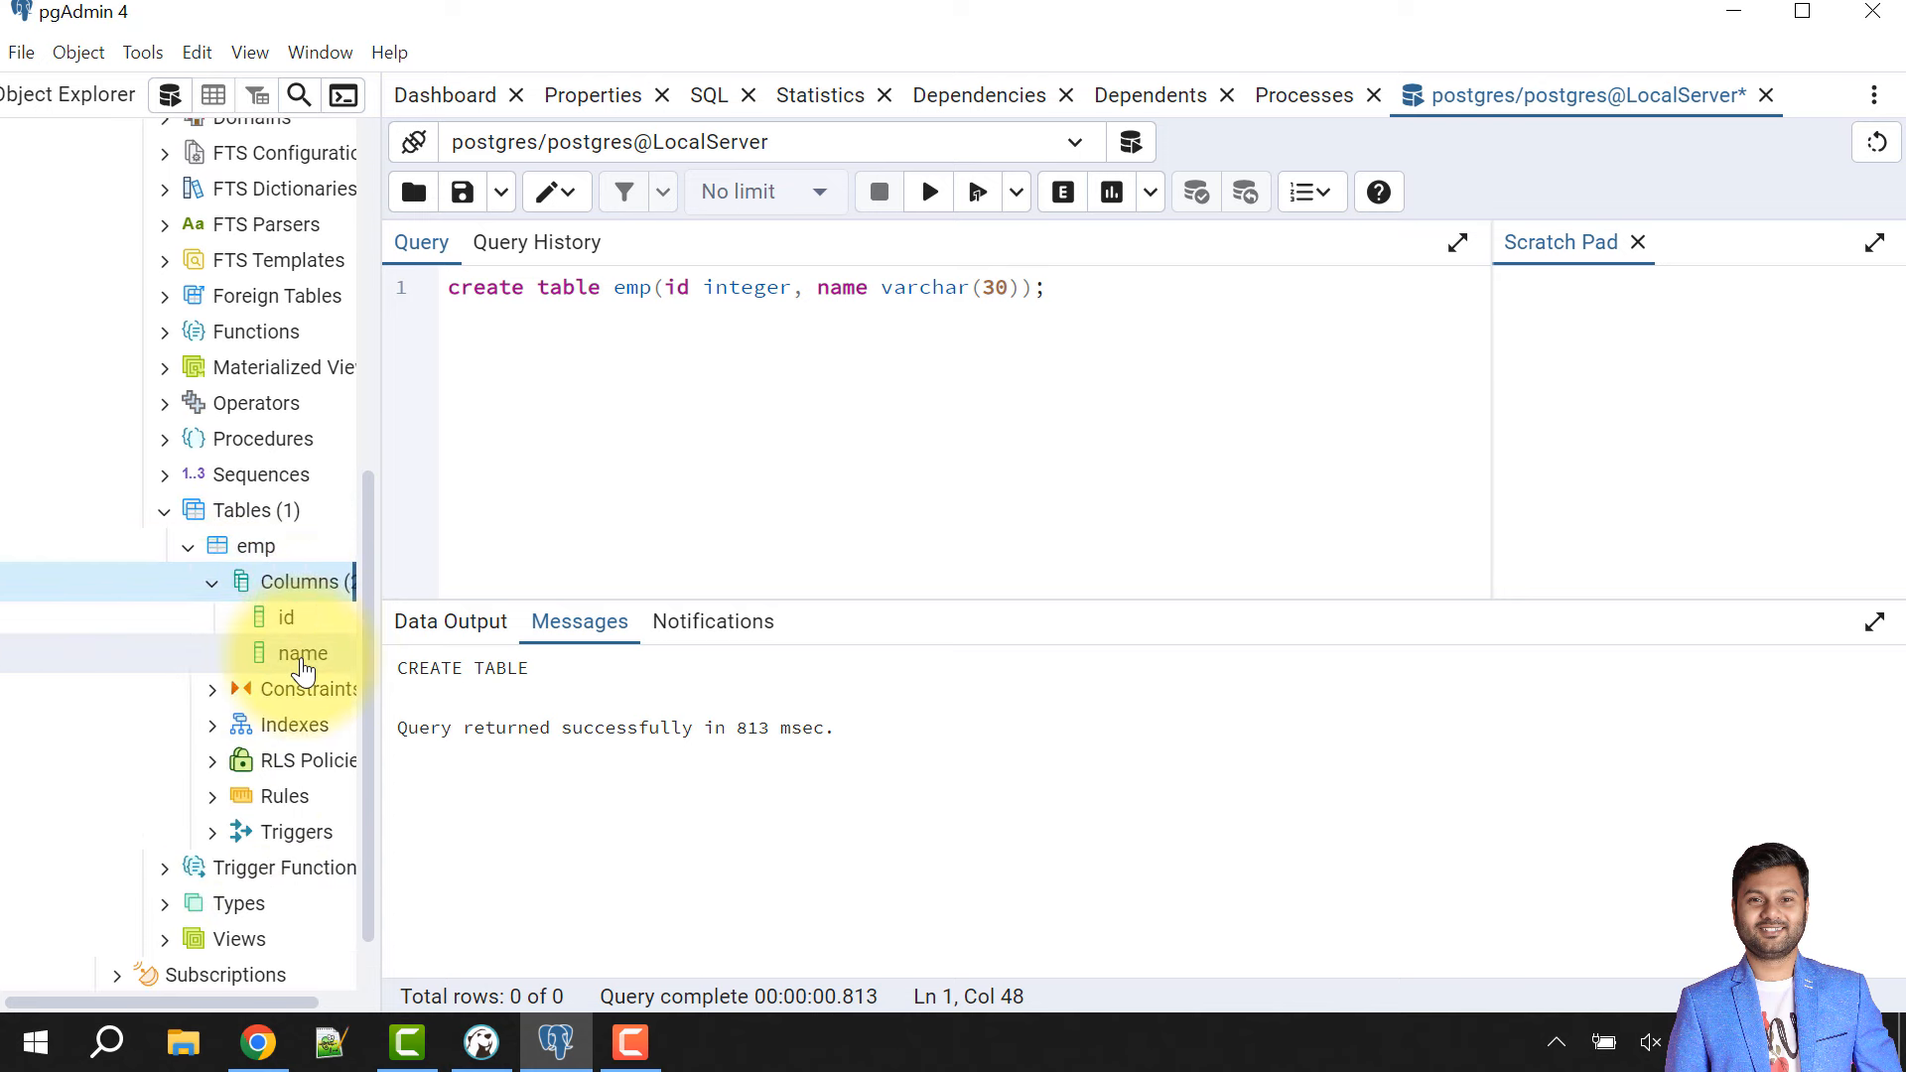
scroll(253, 447, up, 6)
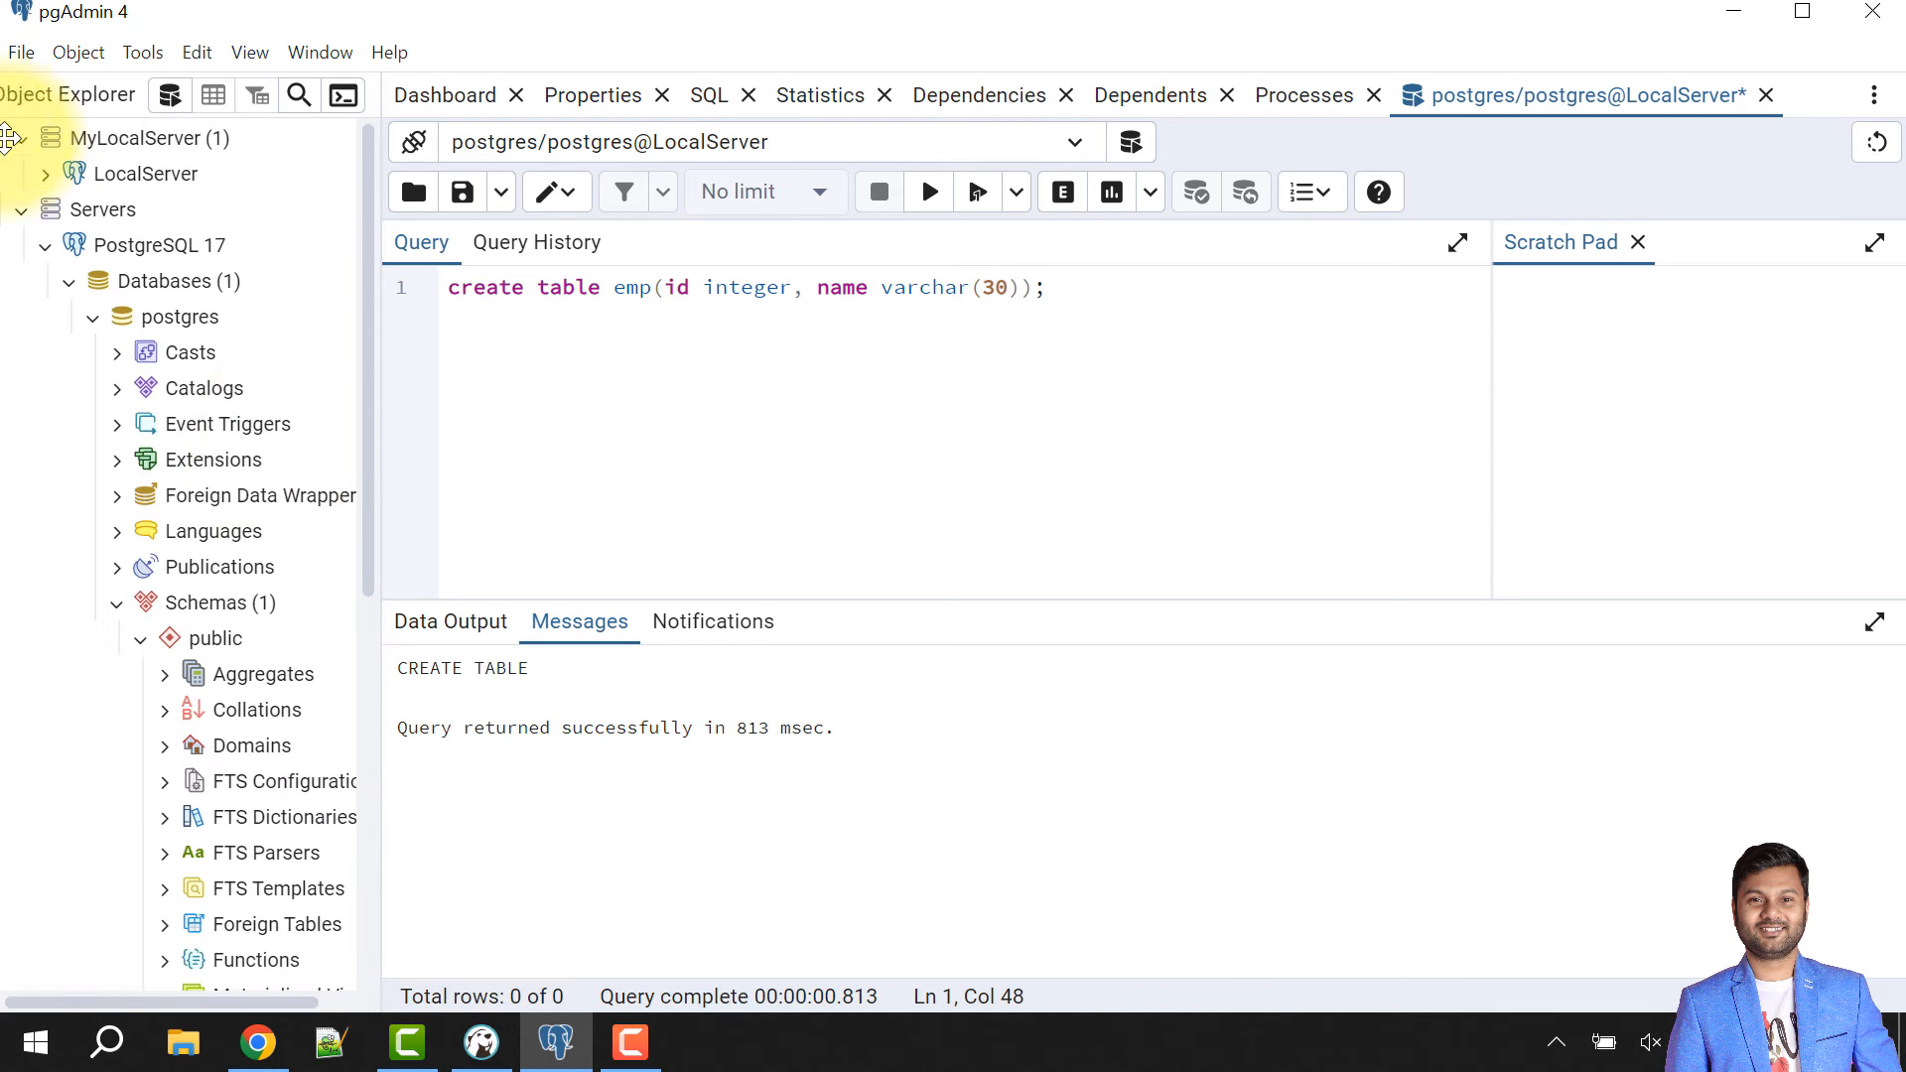
mouse_move(77, 260)
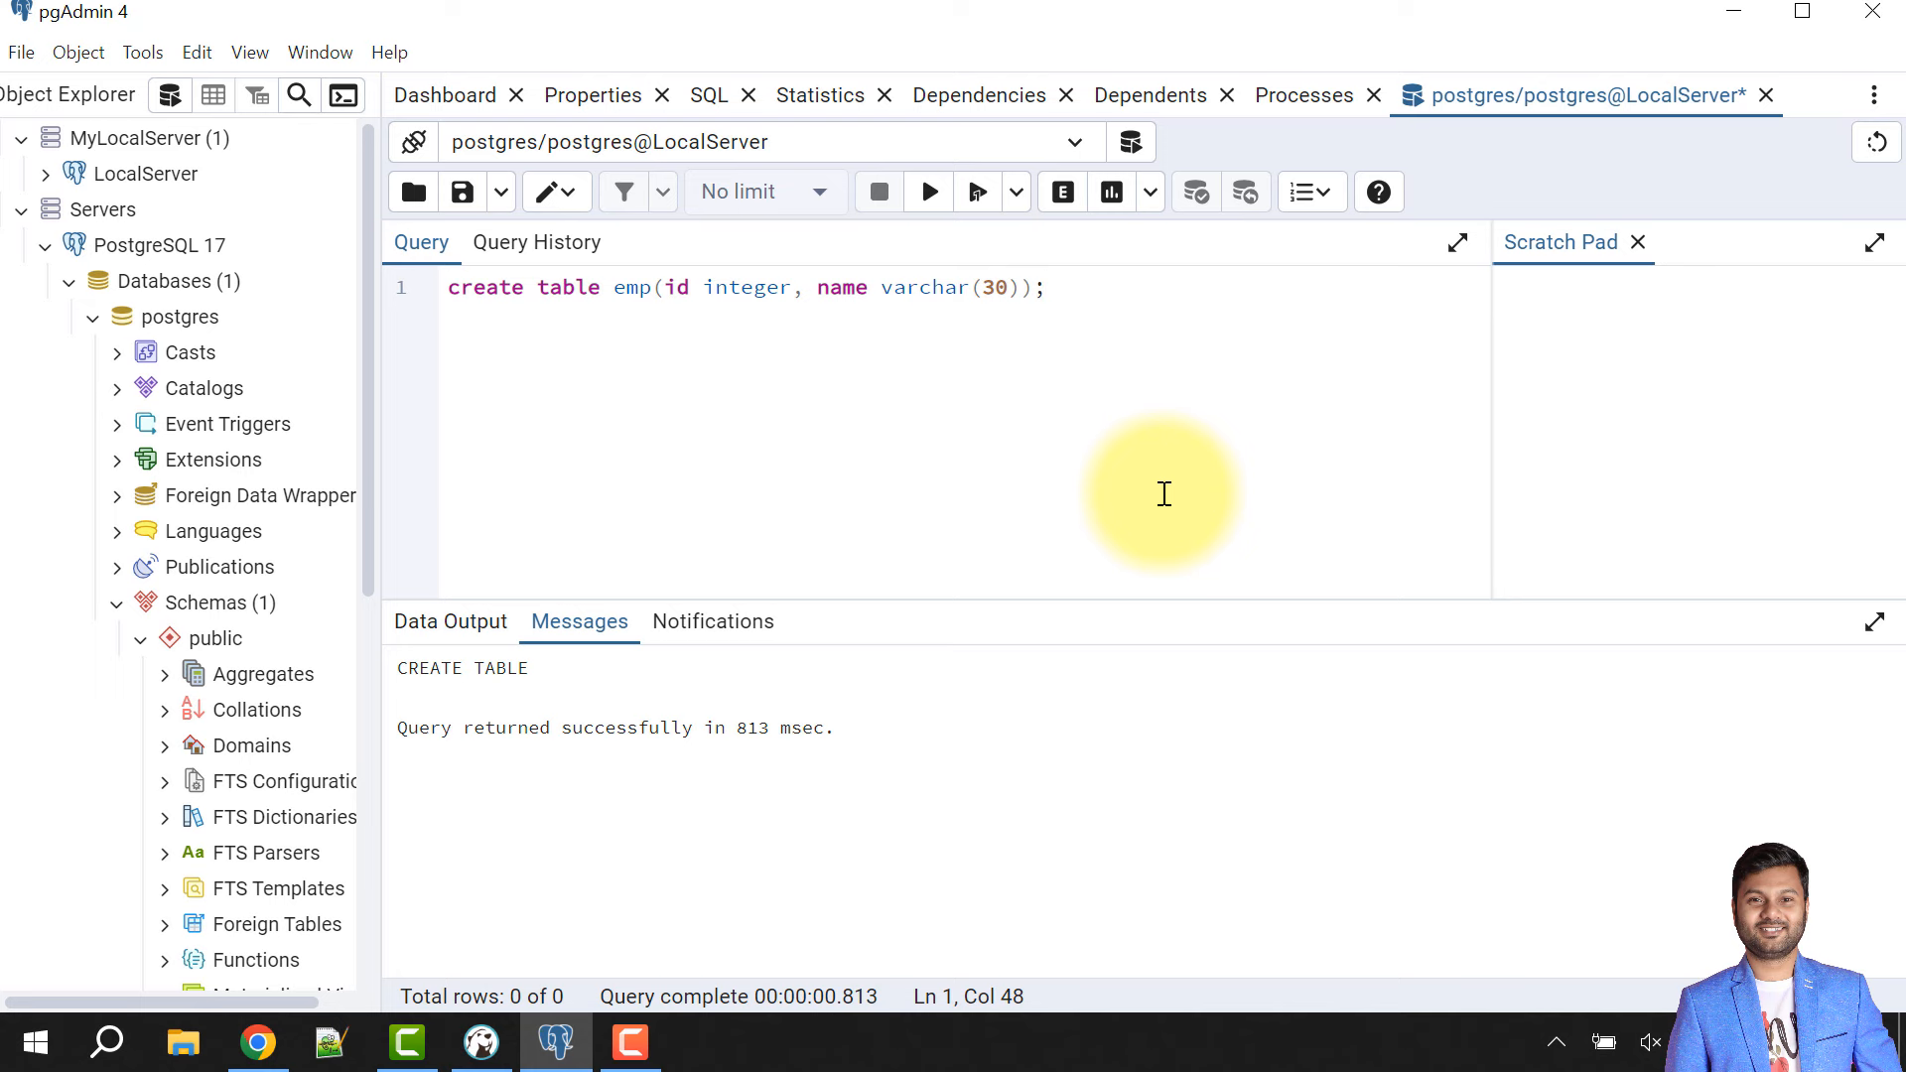
- Search Windows for psql and launch SQL Shell (psql)
click(109, 1040)
text(psql)
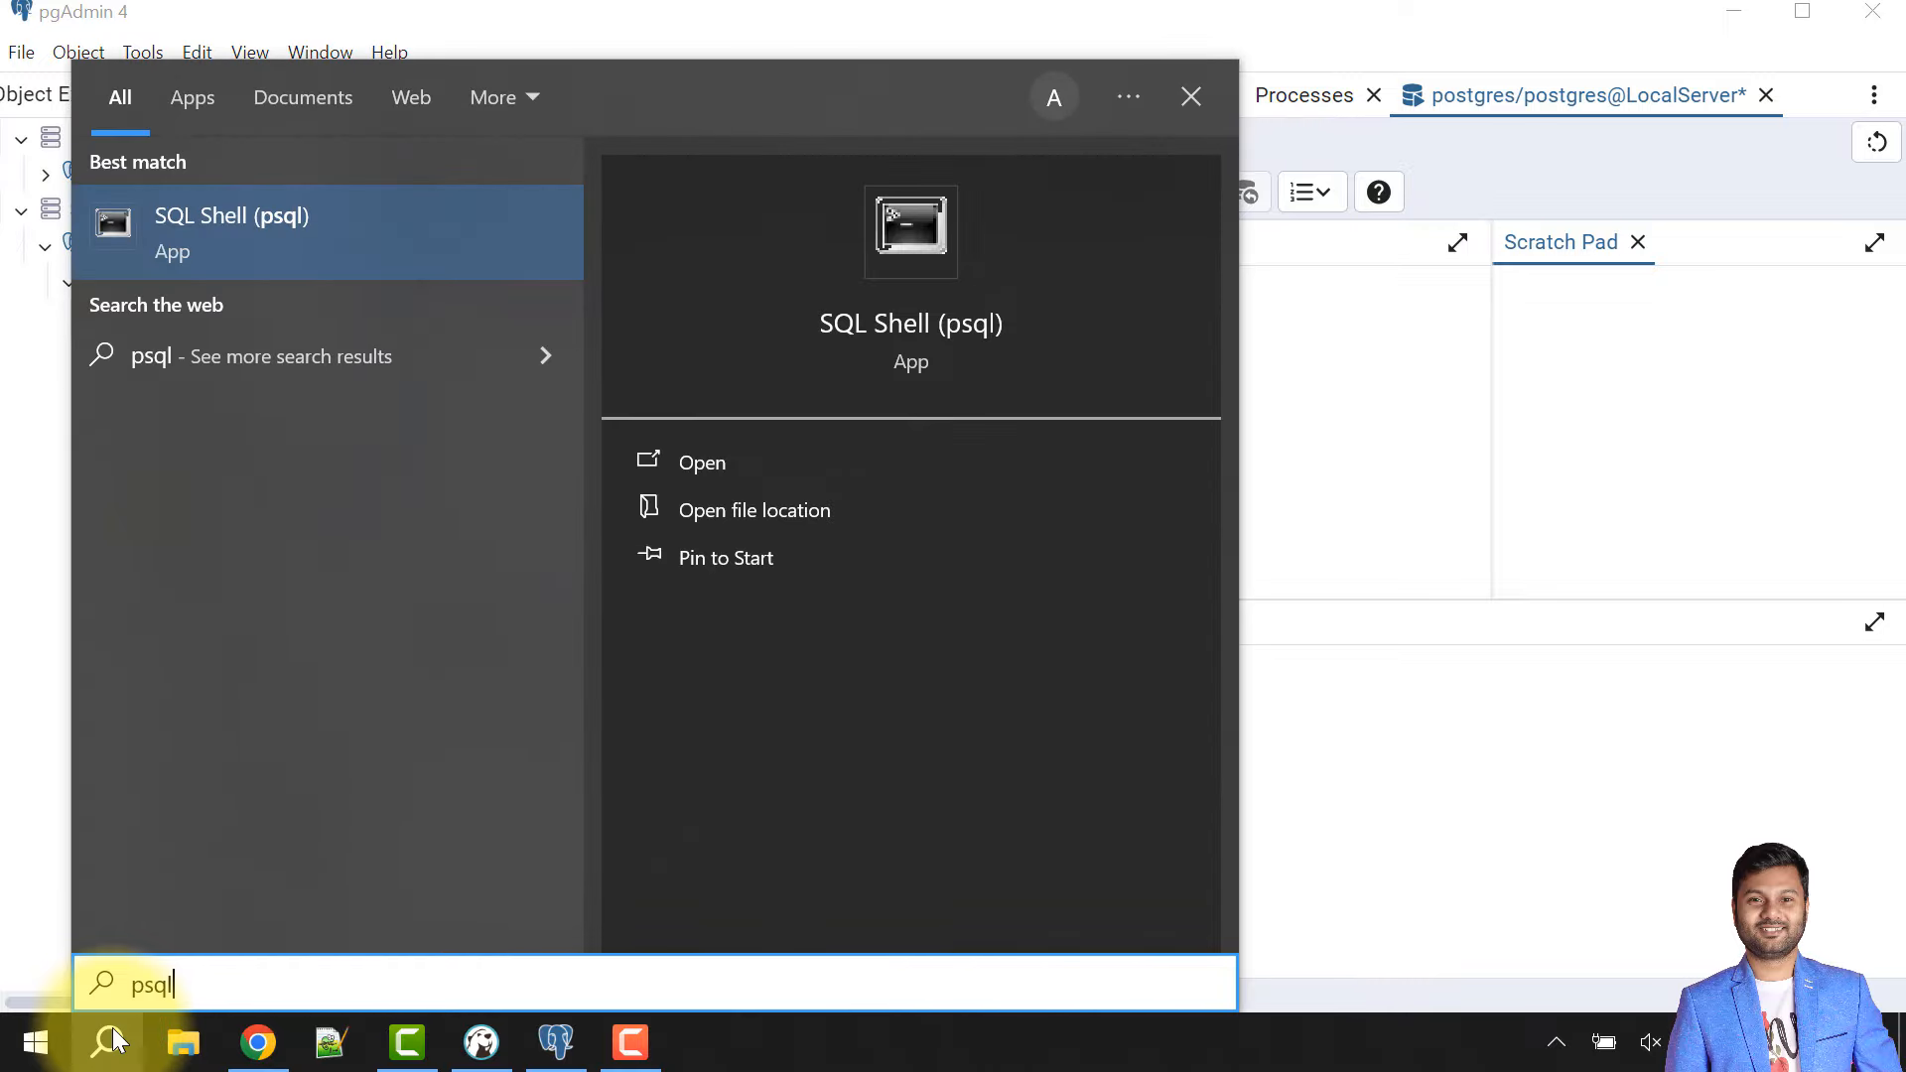
click(254, 229)
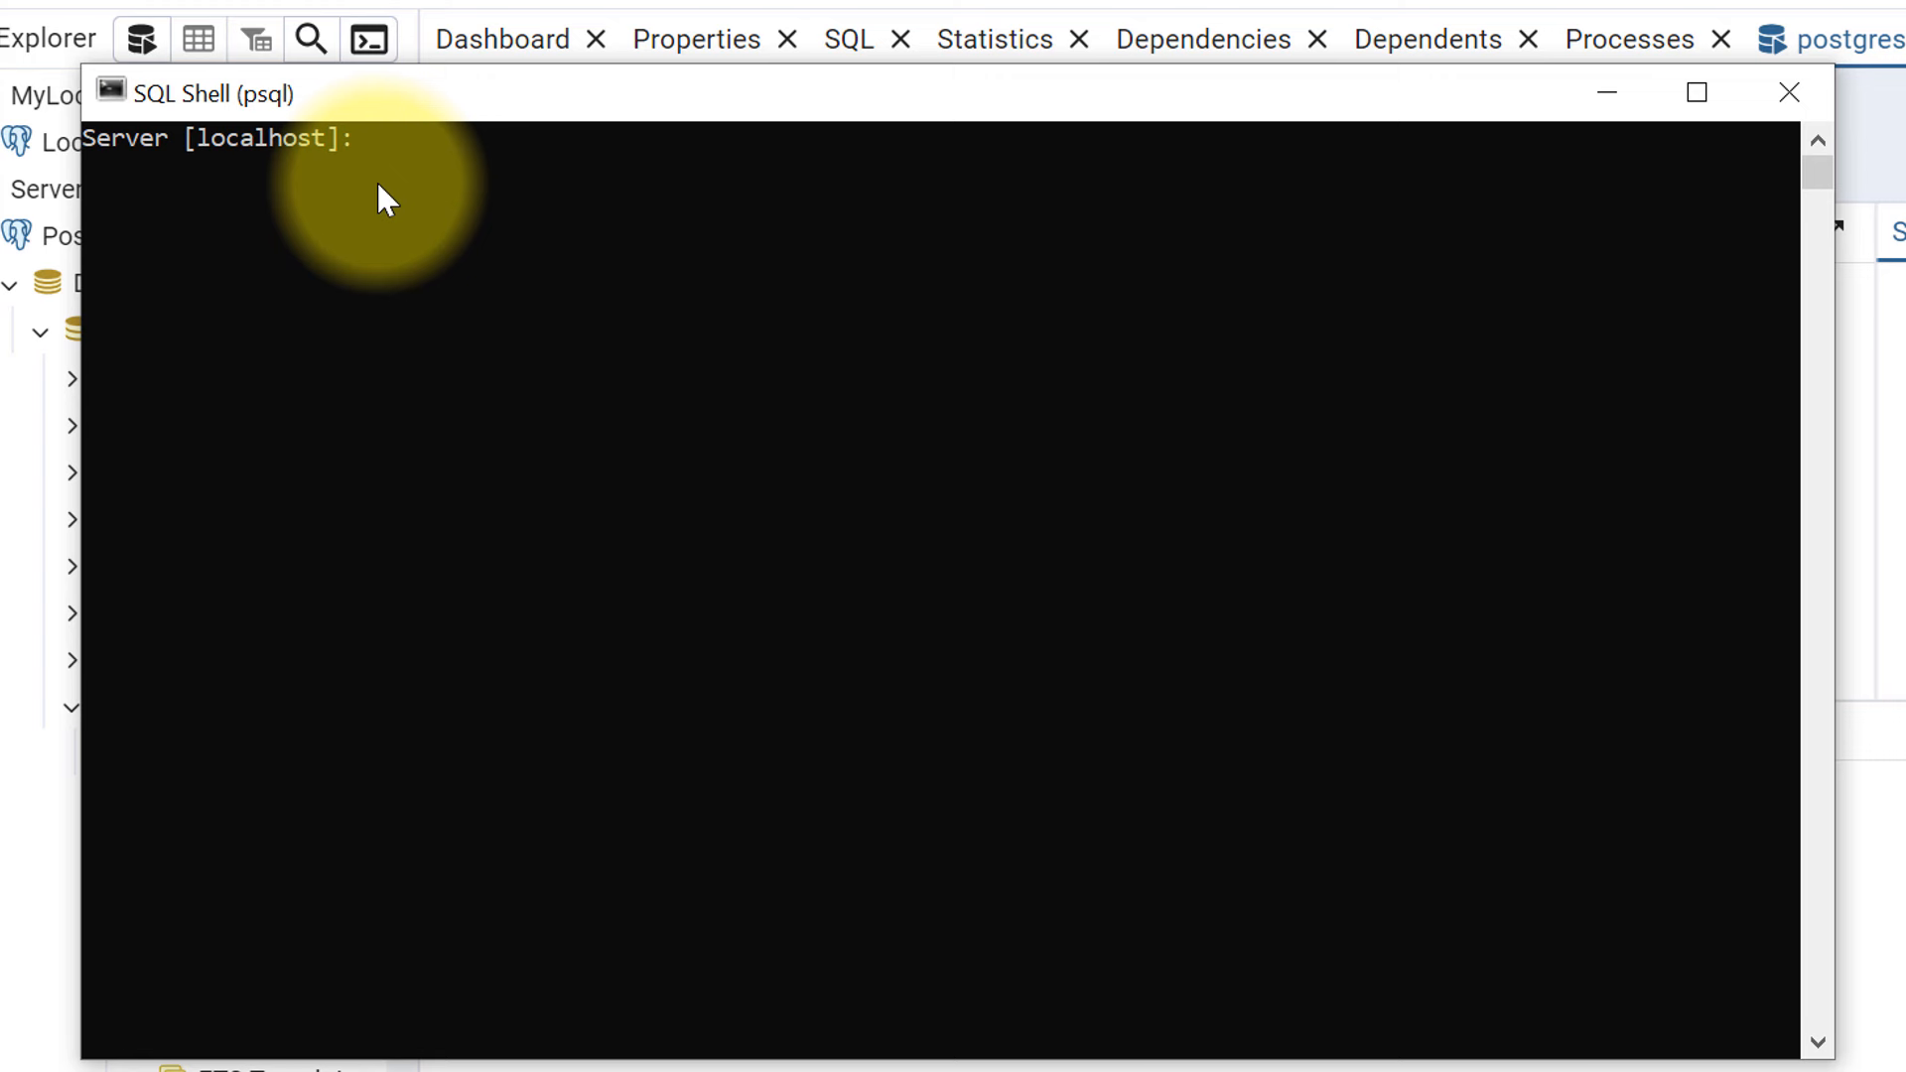
- Log in to psql with server localhost, database postgres, port 5432, user postgres and the password
text(localhost)
key(Return)
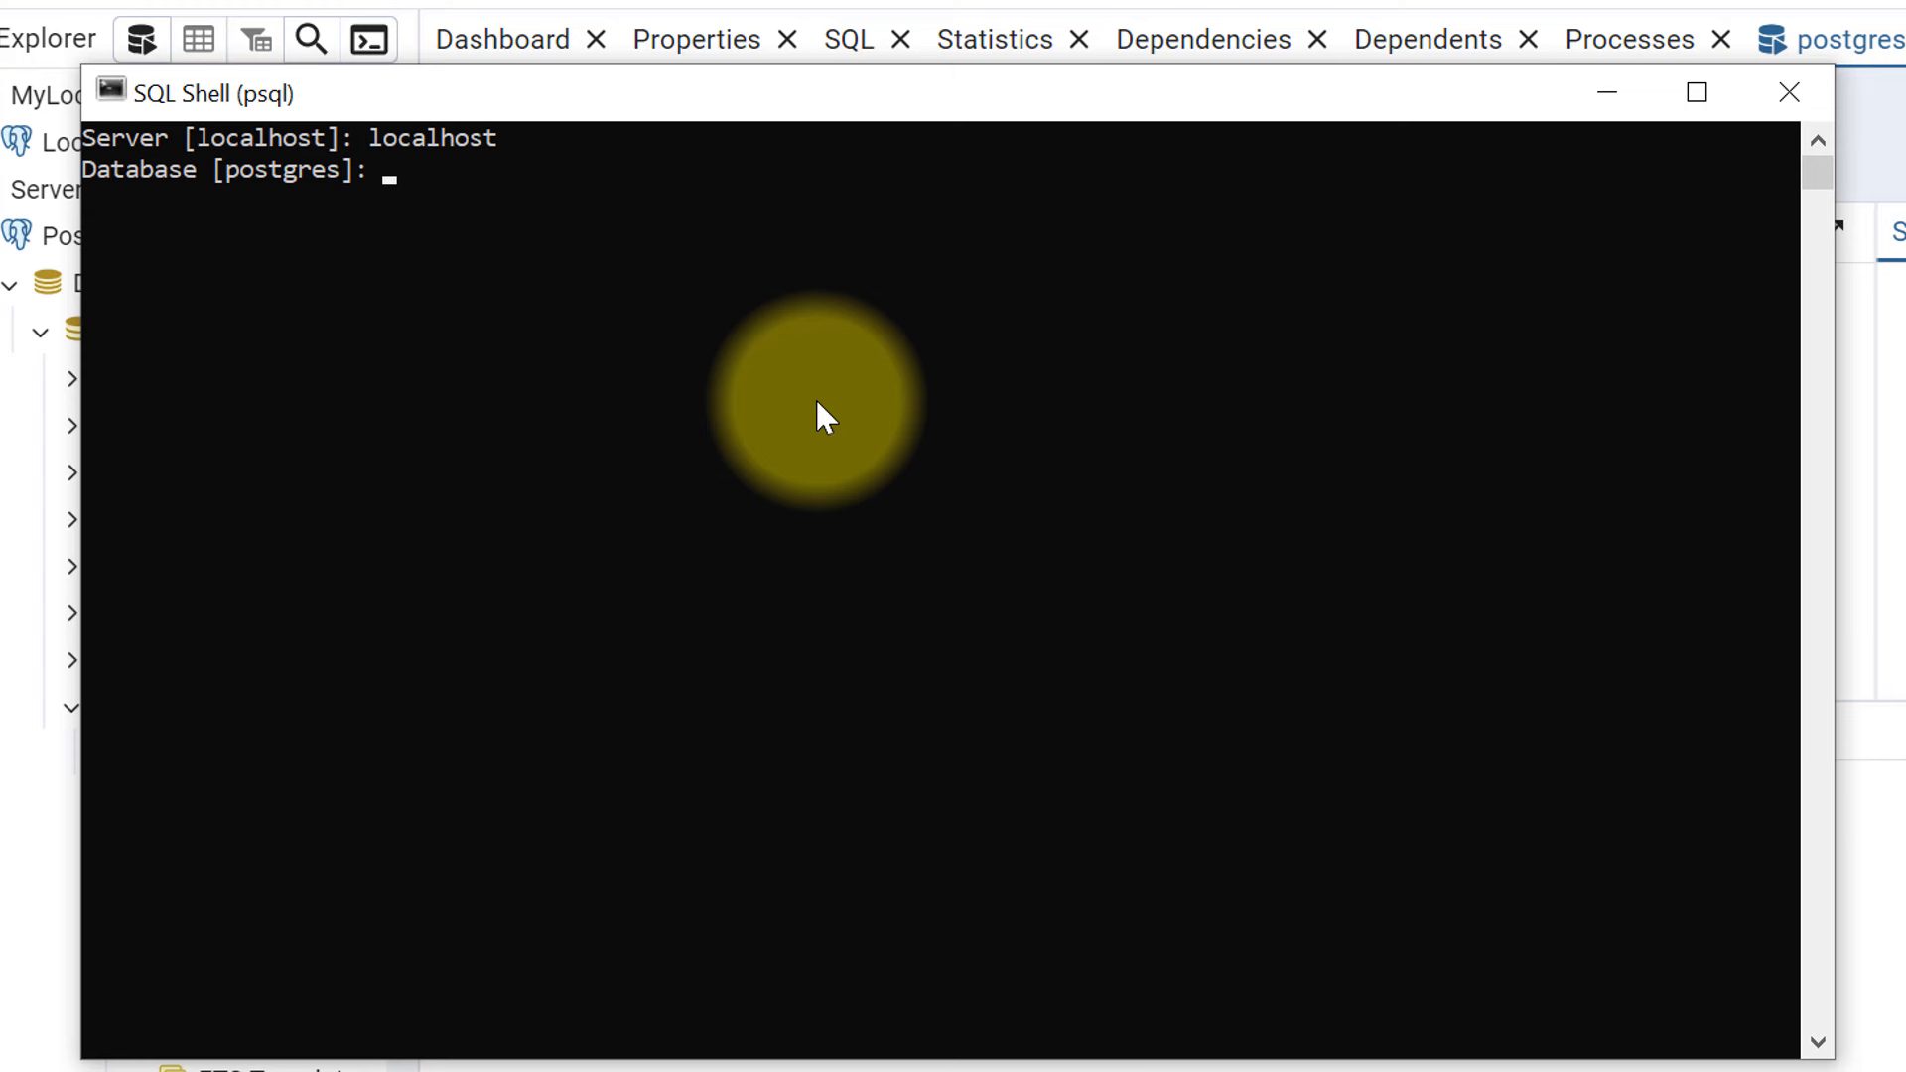
text(postgres)
key(Return)
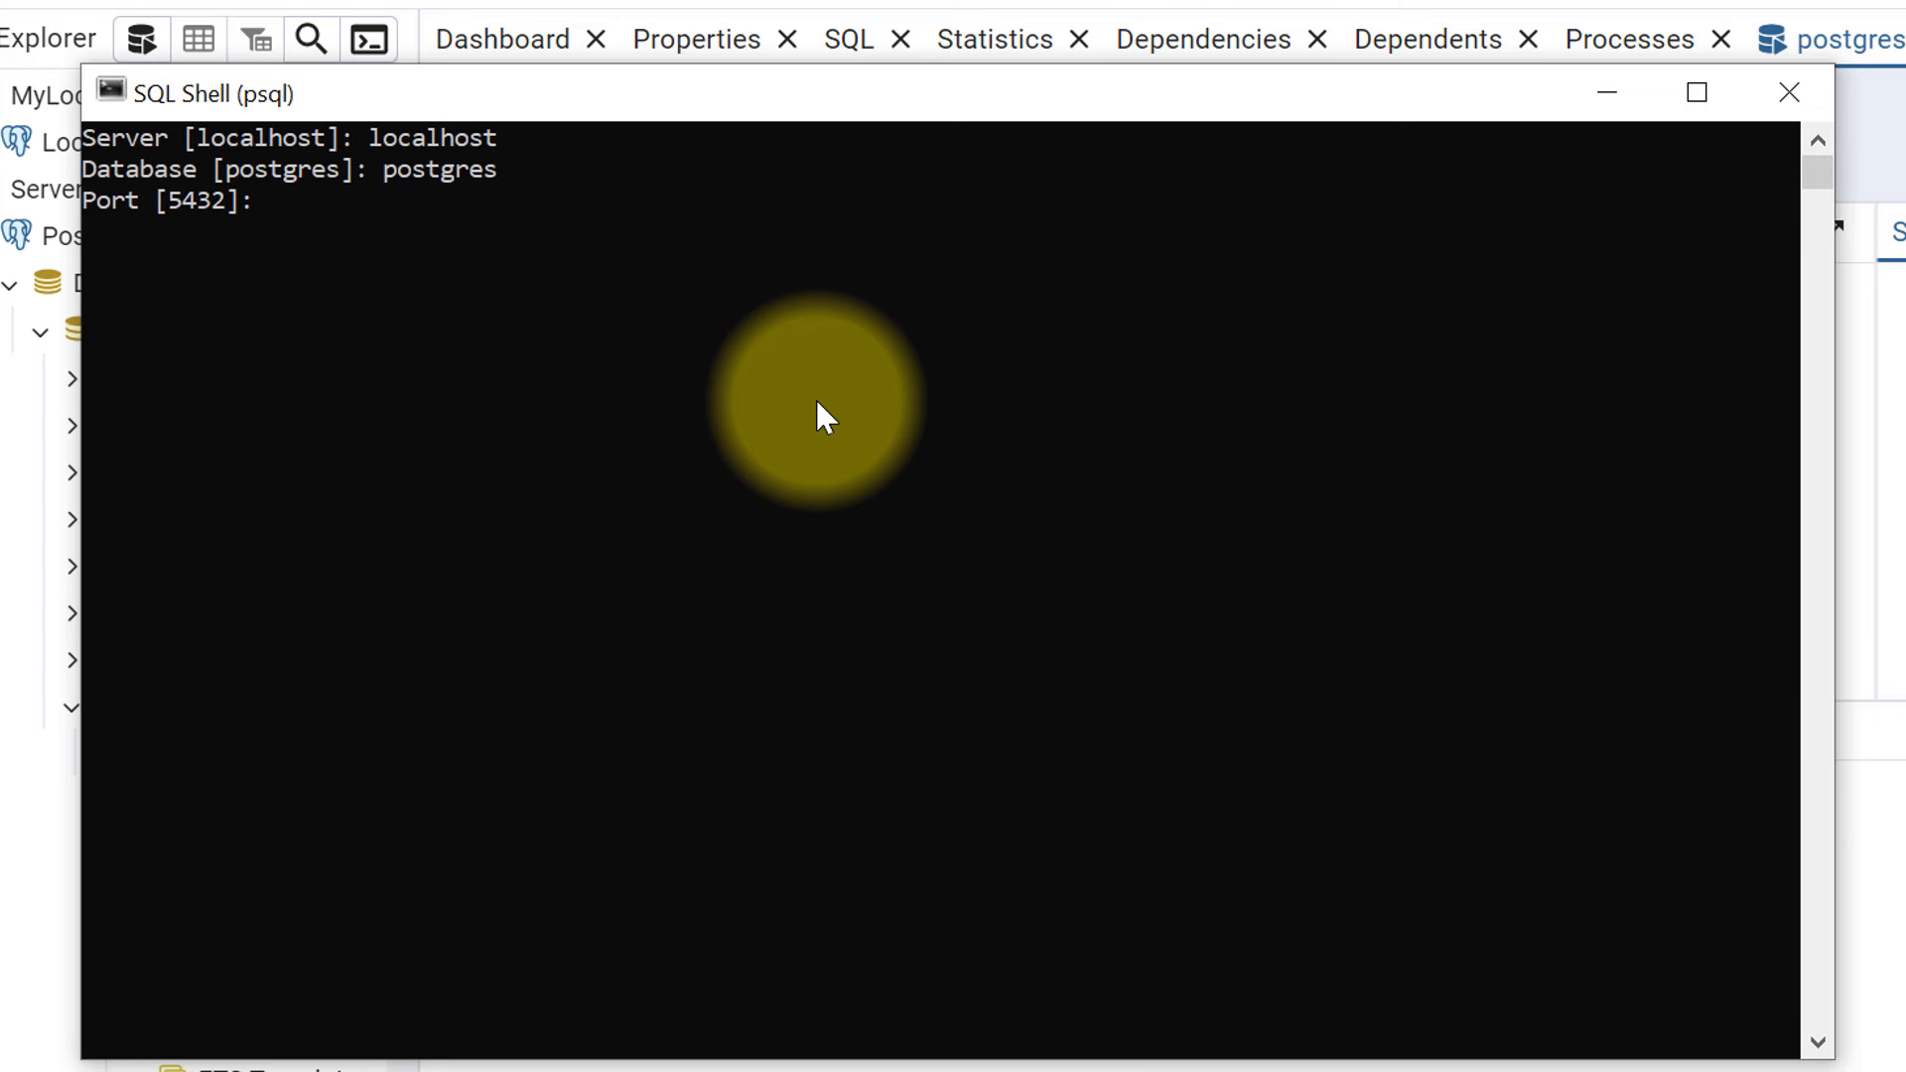
text(5432)
key(Return)
text(postgres]: postgres)
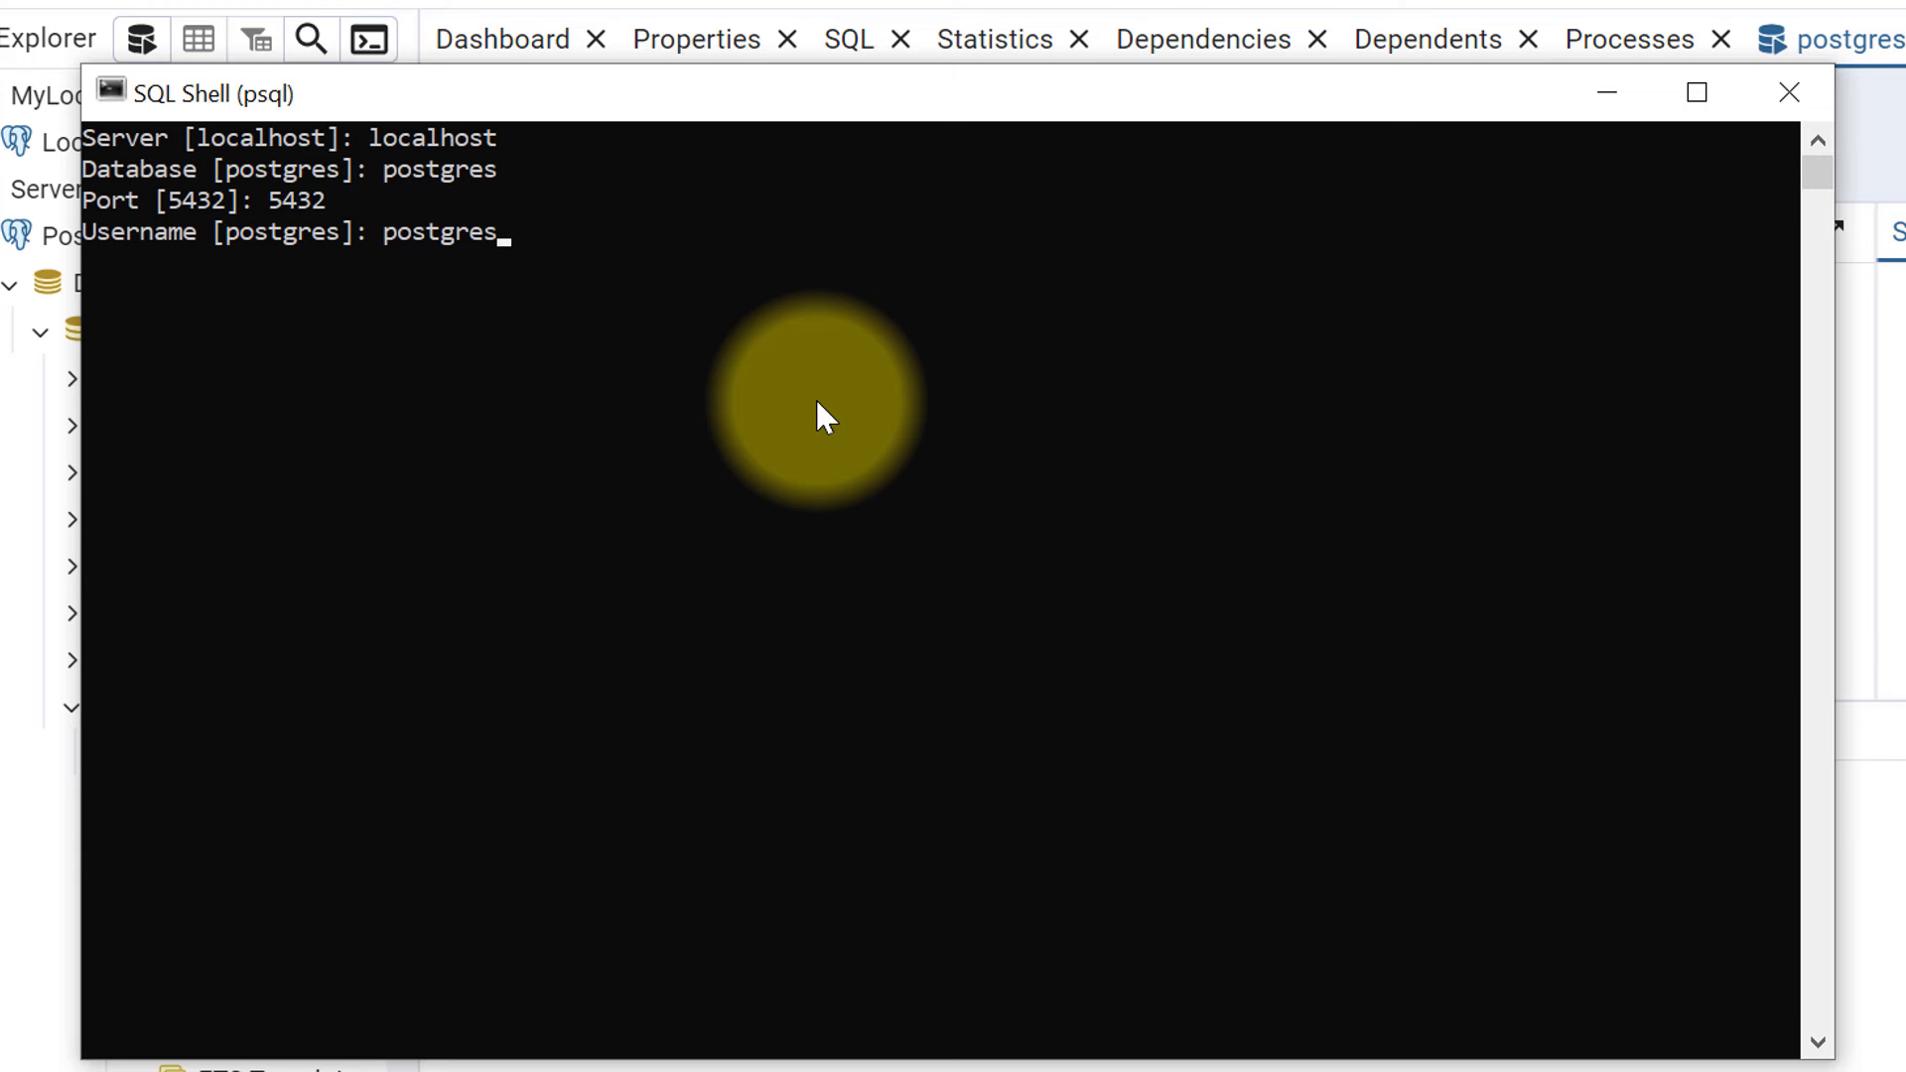
key(Return)
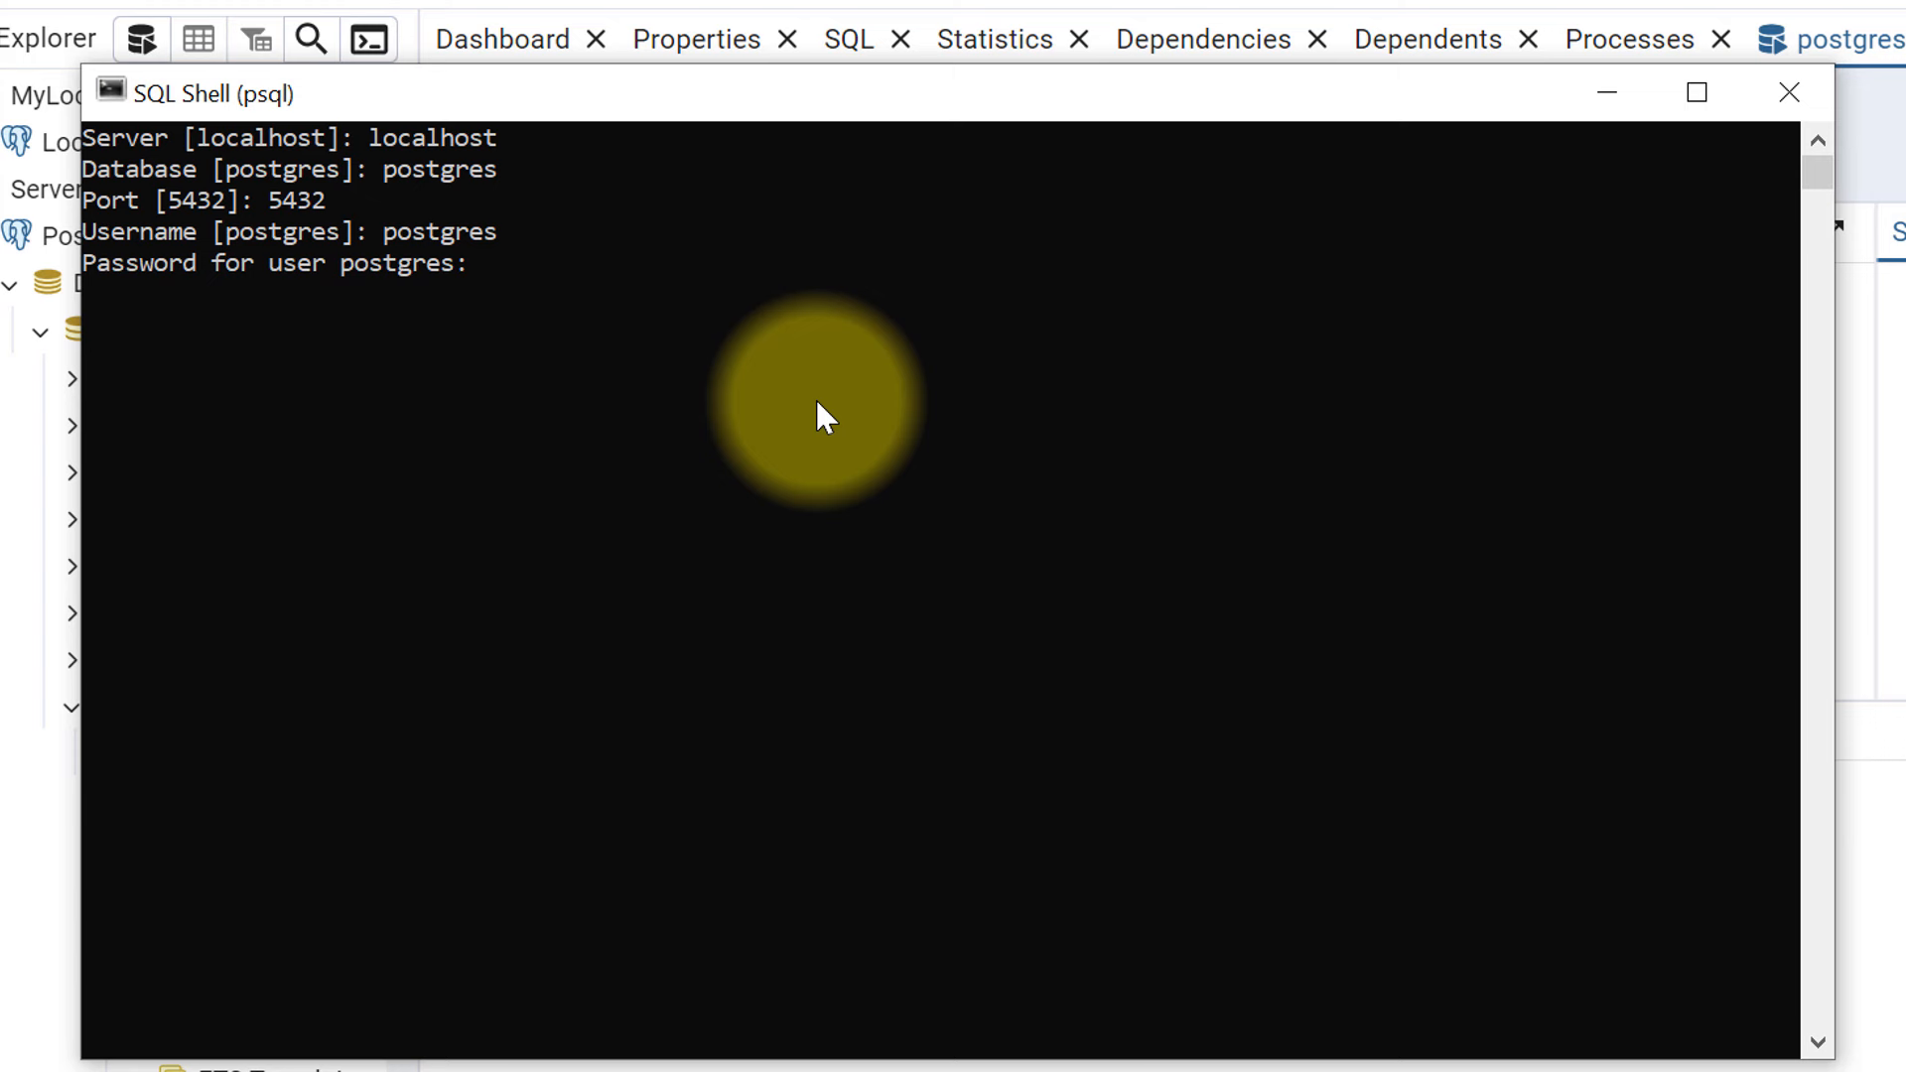
key(Return)
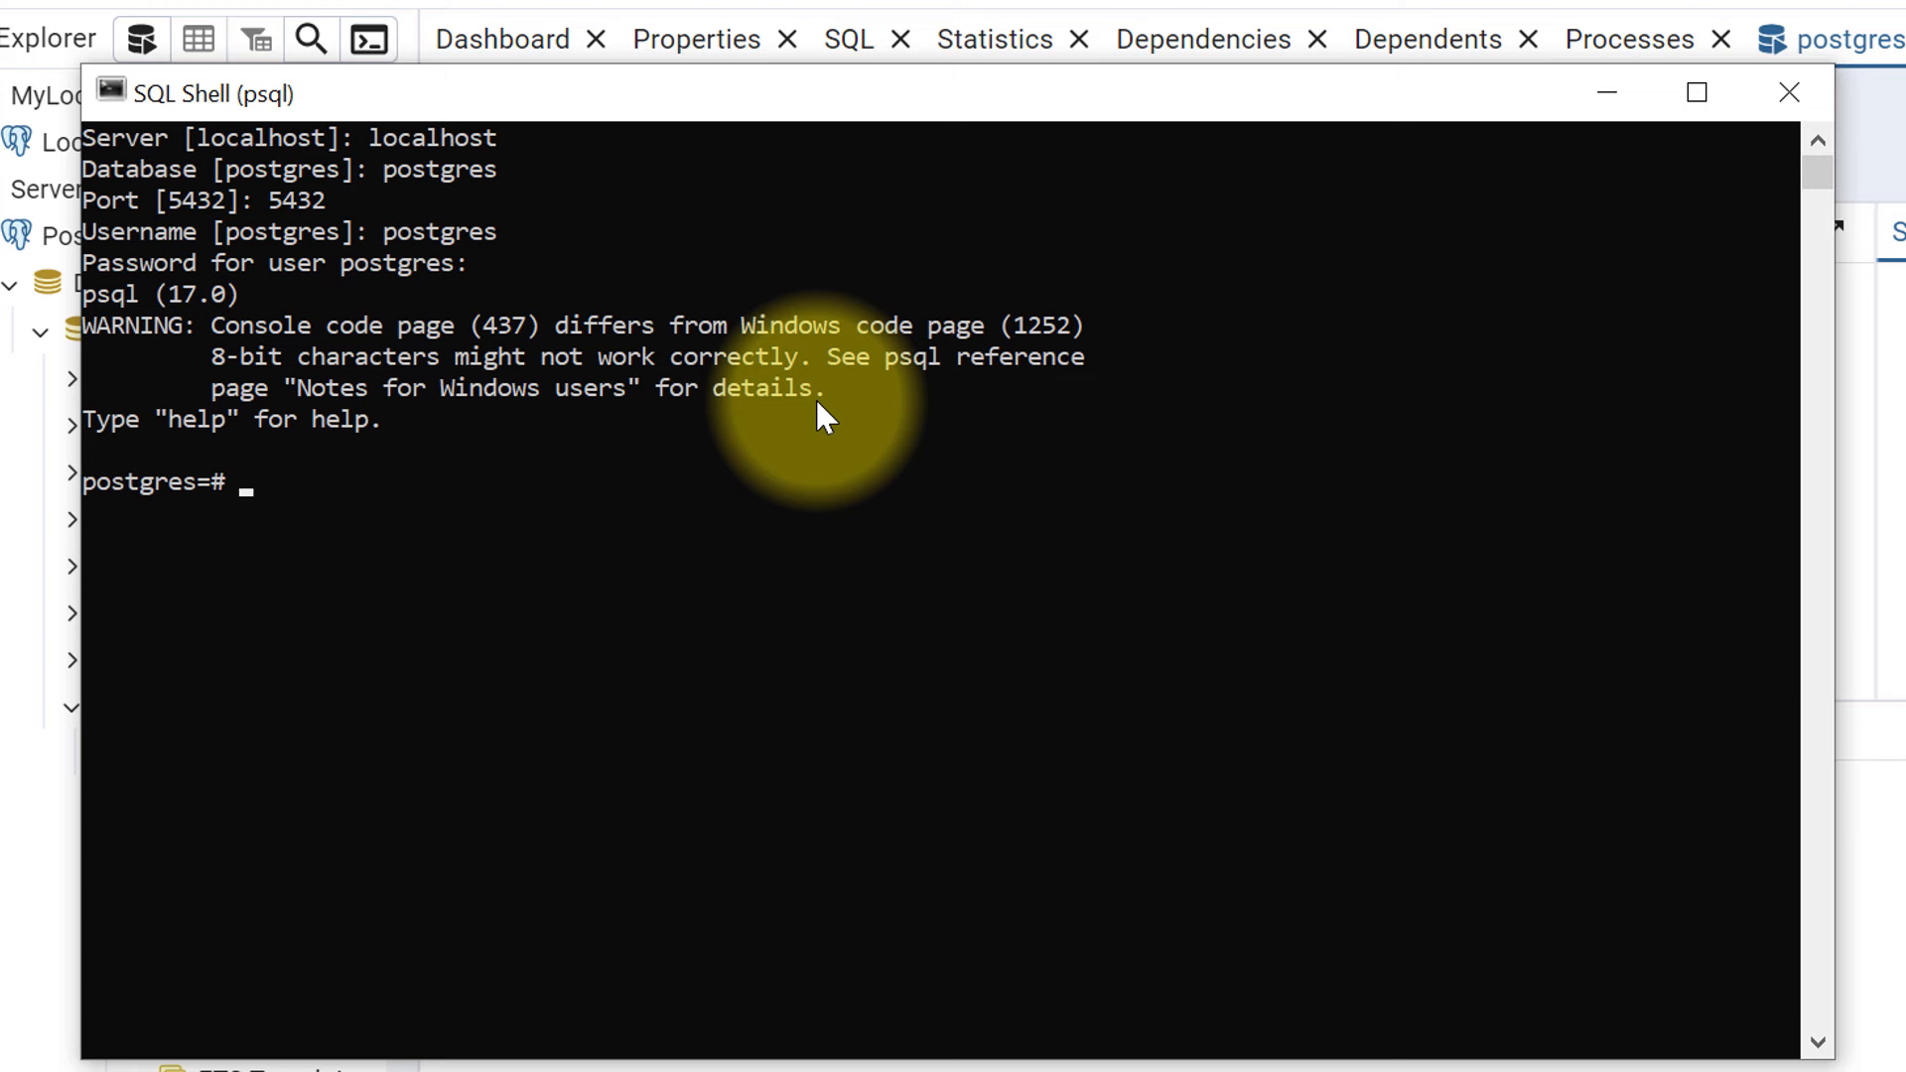
- Run select 1+1 as sum ; returning 2, then enter \l to list databases
text(select 1+1 as sum )
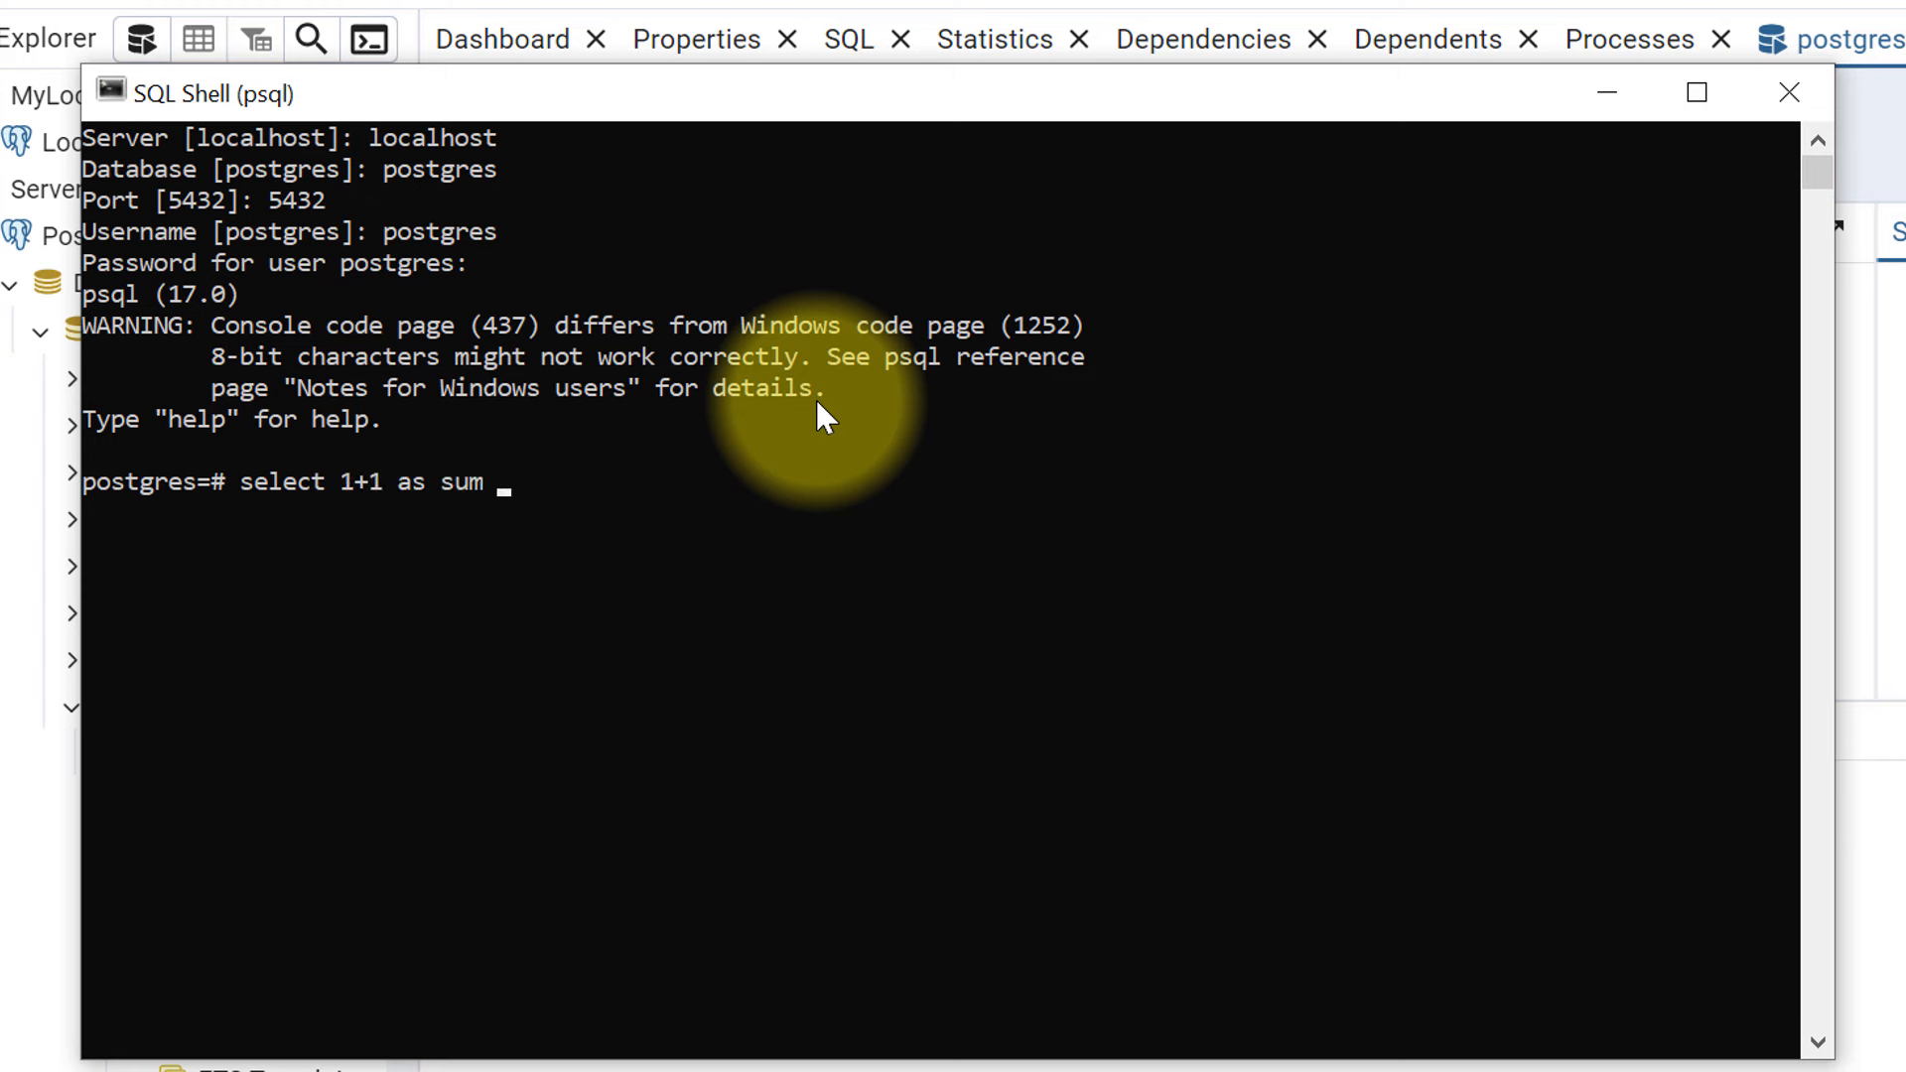
text(;)
key(Return)
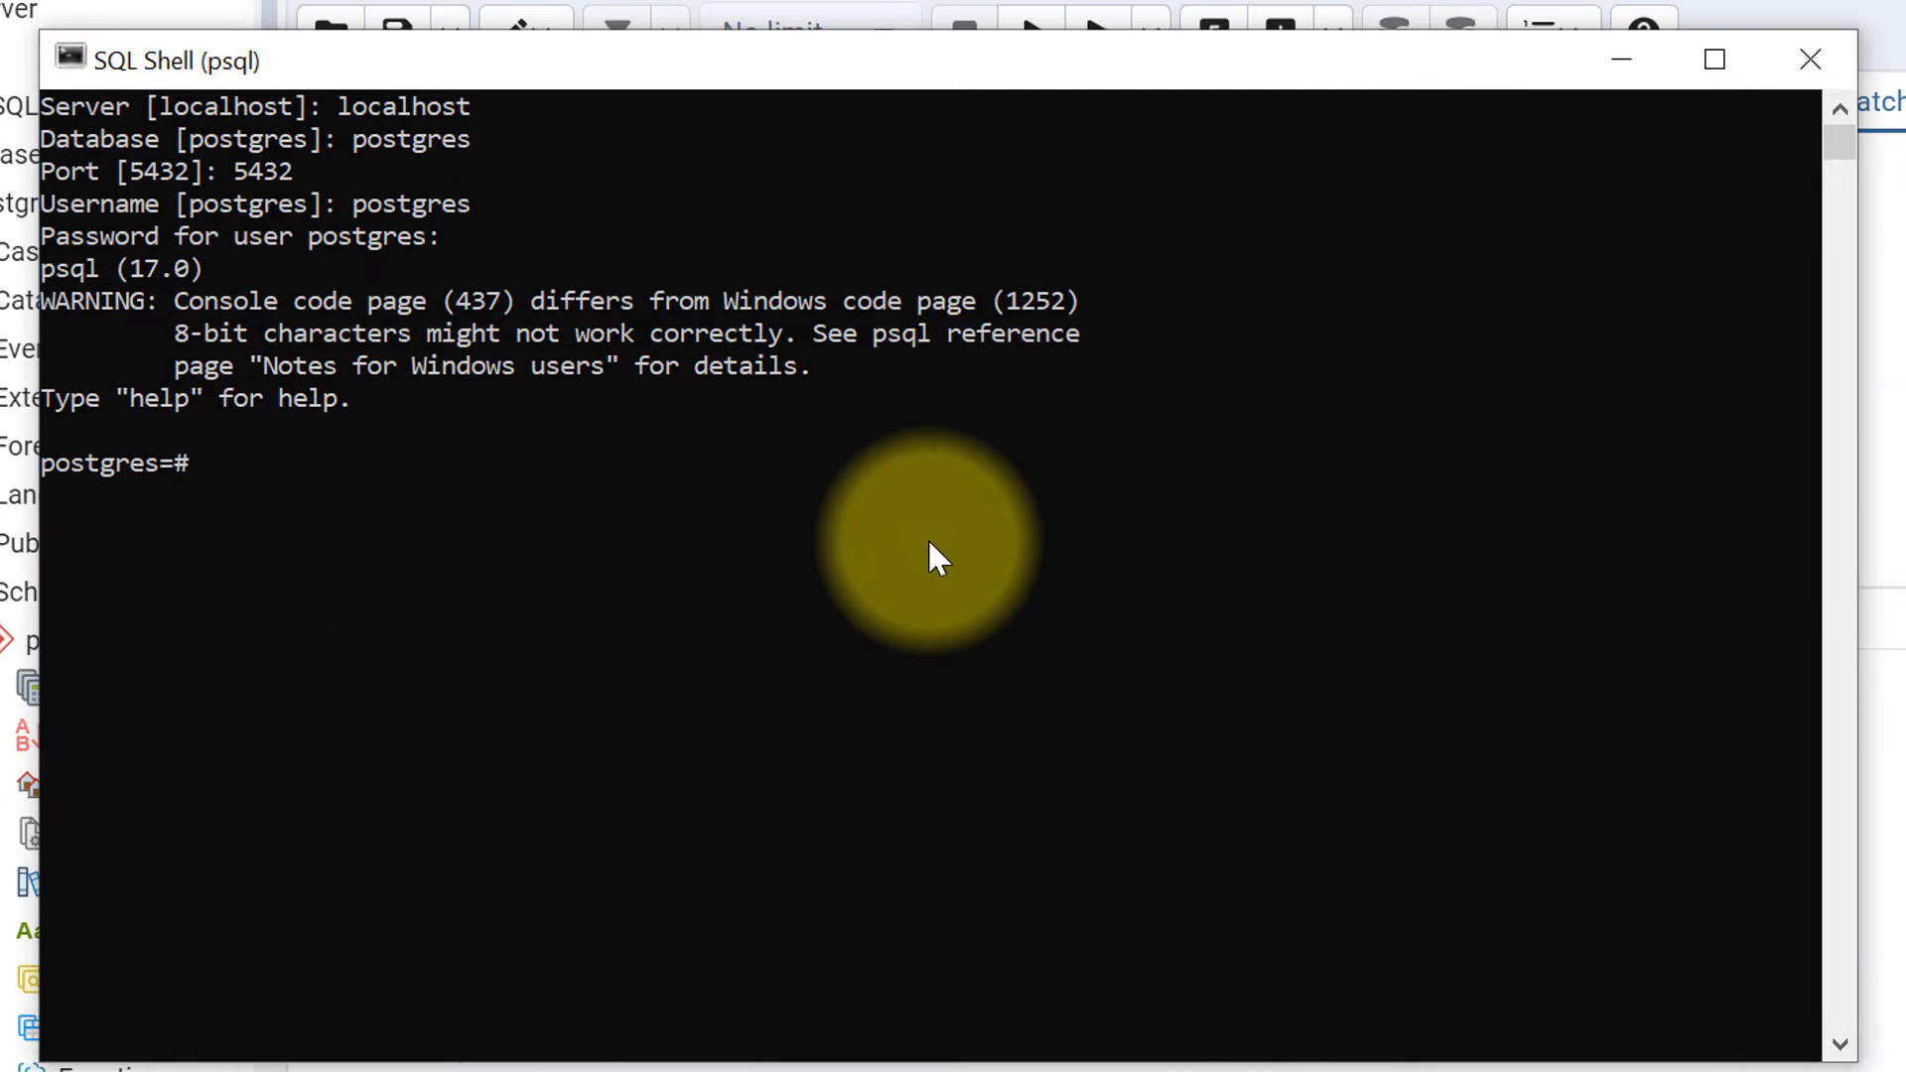
text(\l)
- Run \l to list postgres, template0 and template1, then start typing \dt
key(Return)
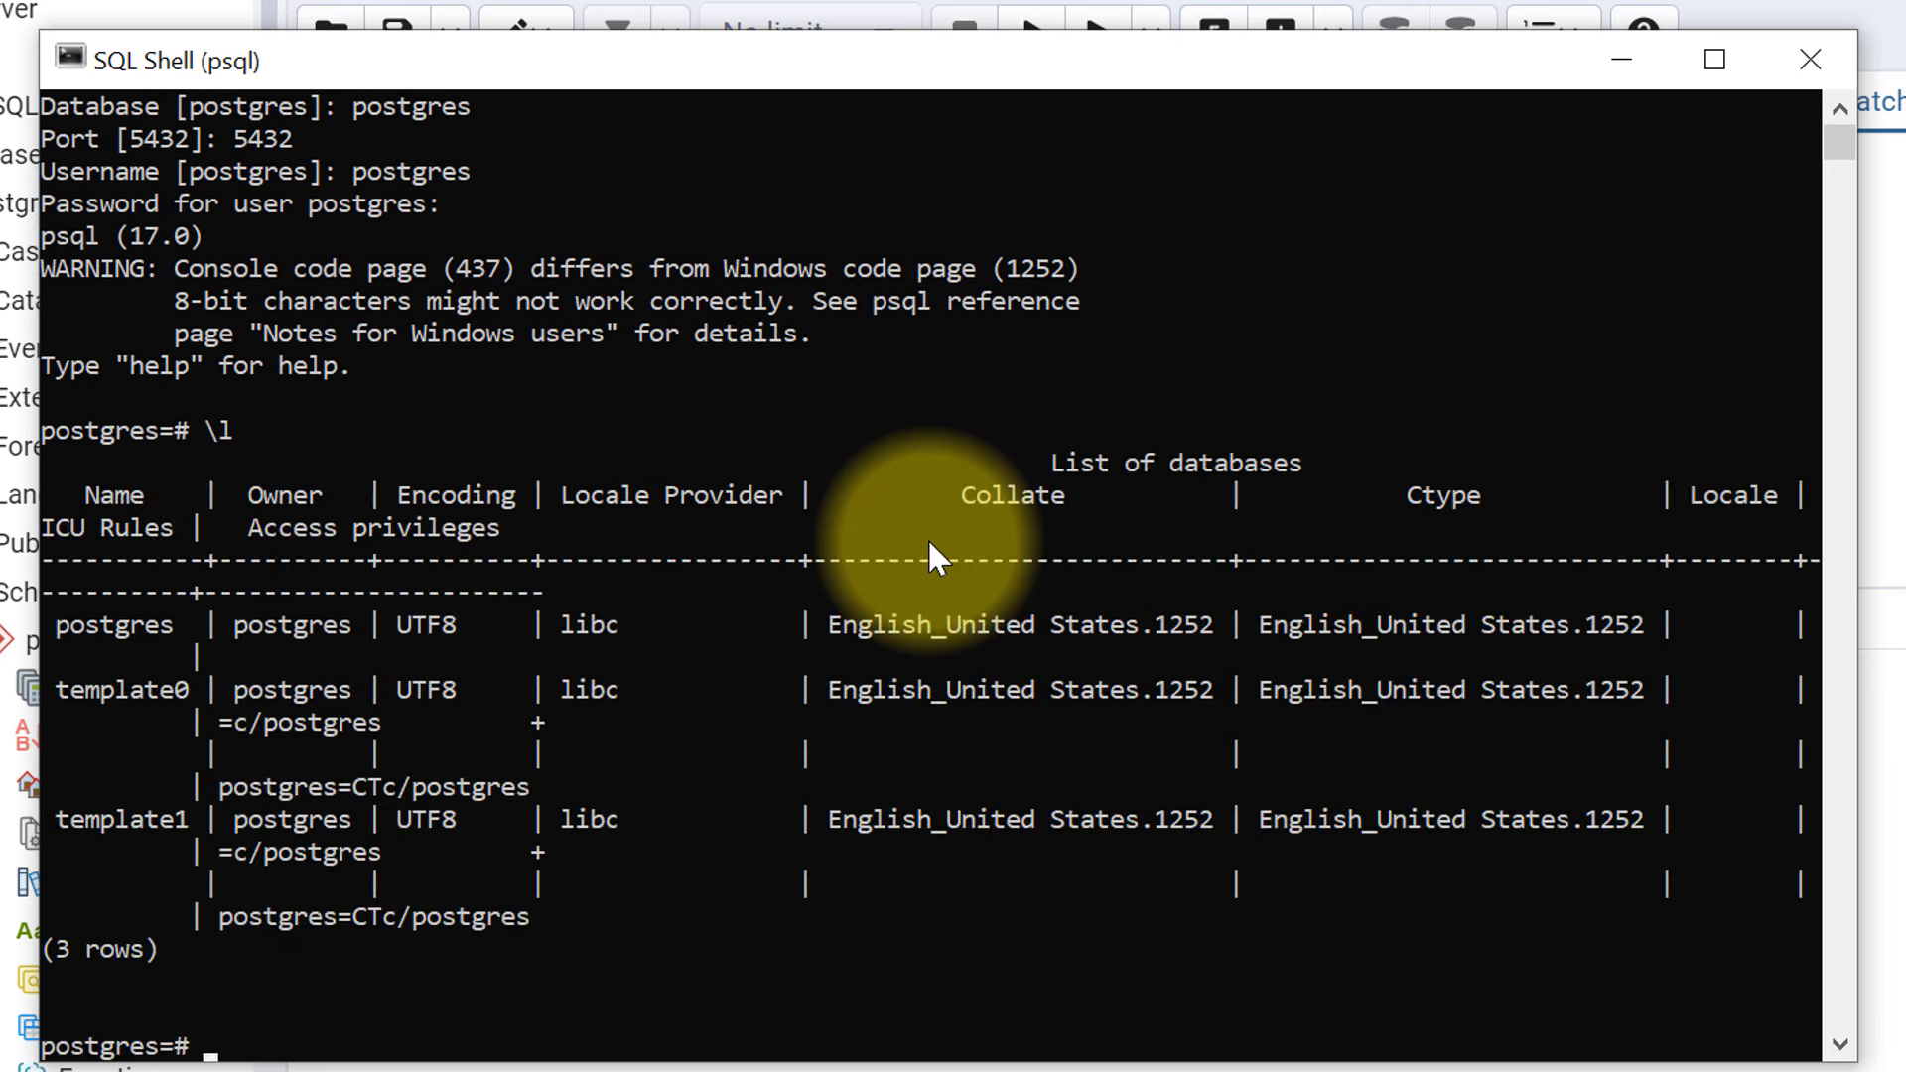
double_click(80, 623)
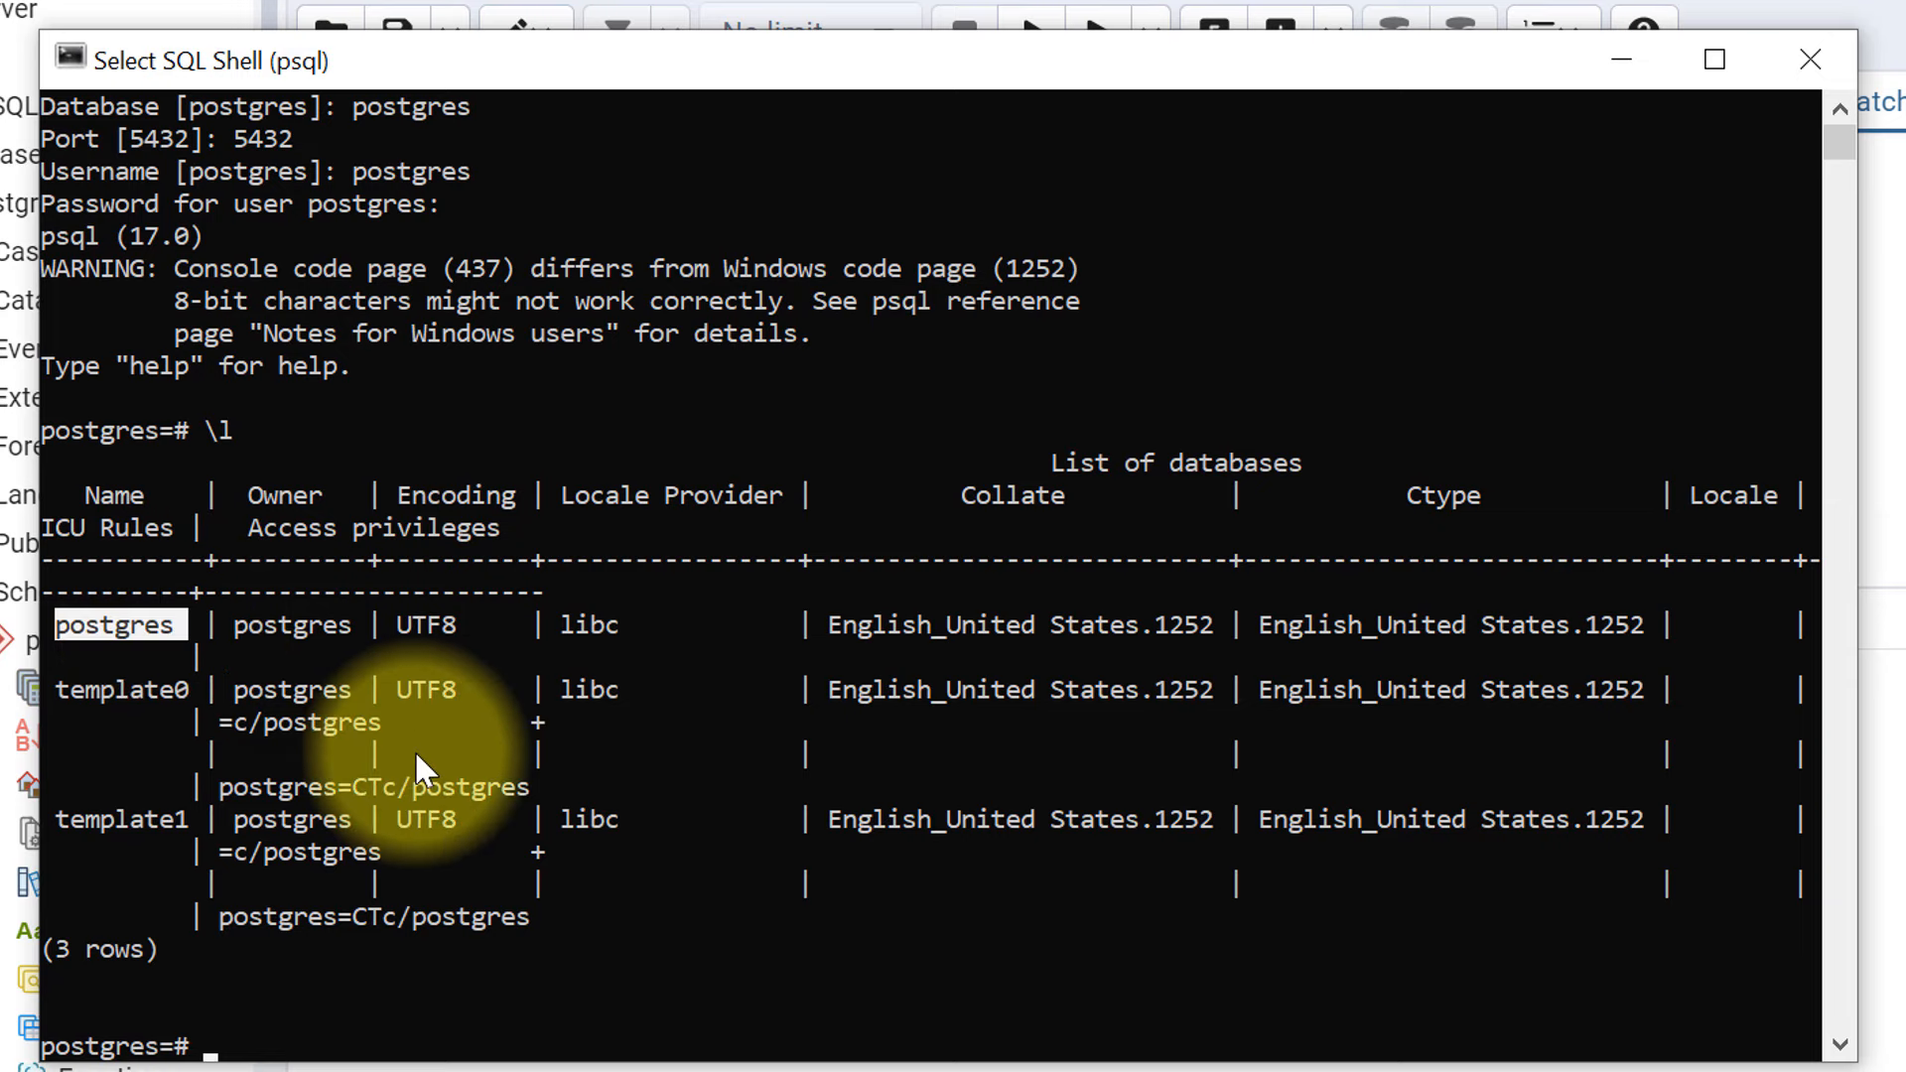
scroll(472, 814, down, 3)
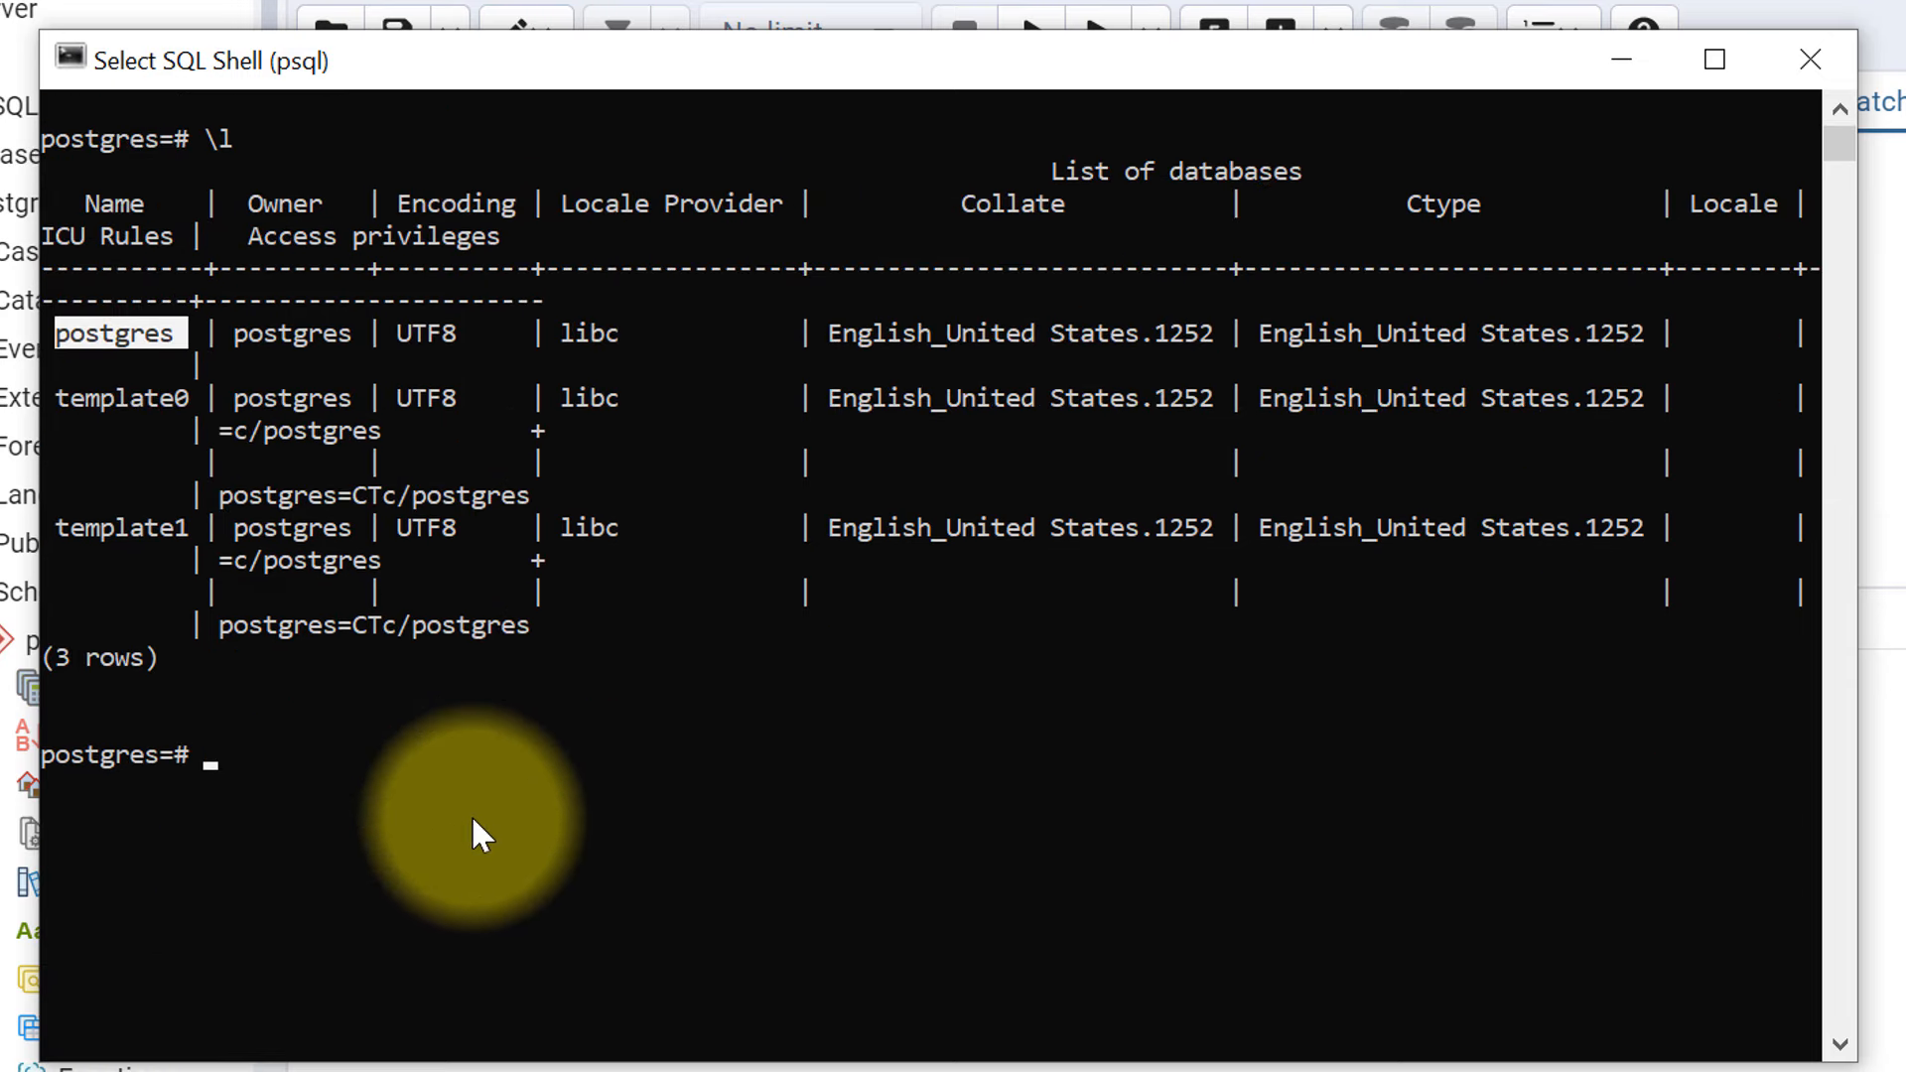
scroll(472, 819, down, 1)
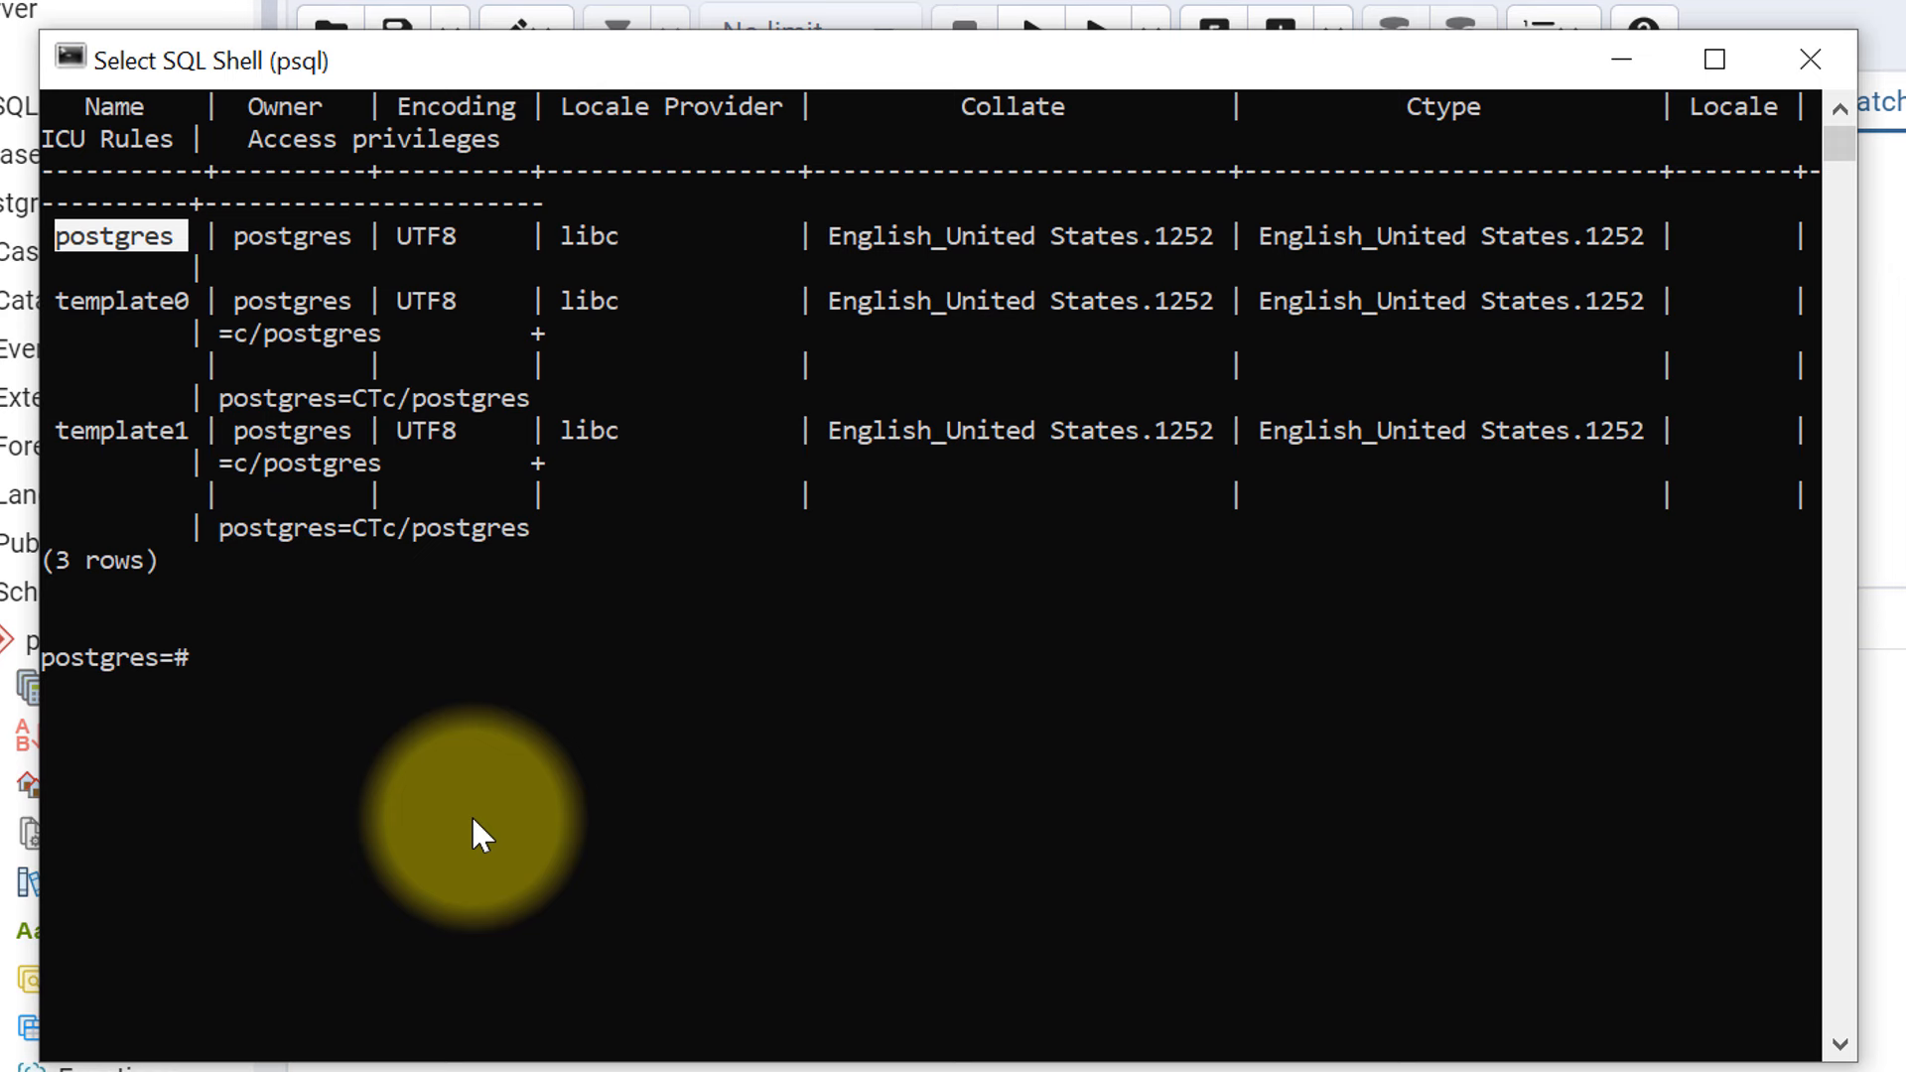
text(\)
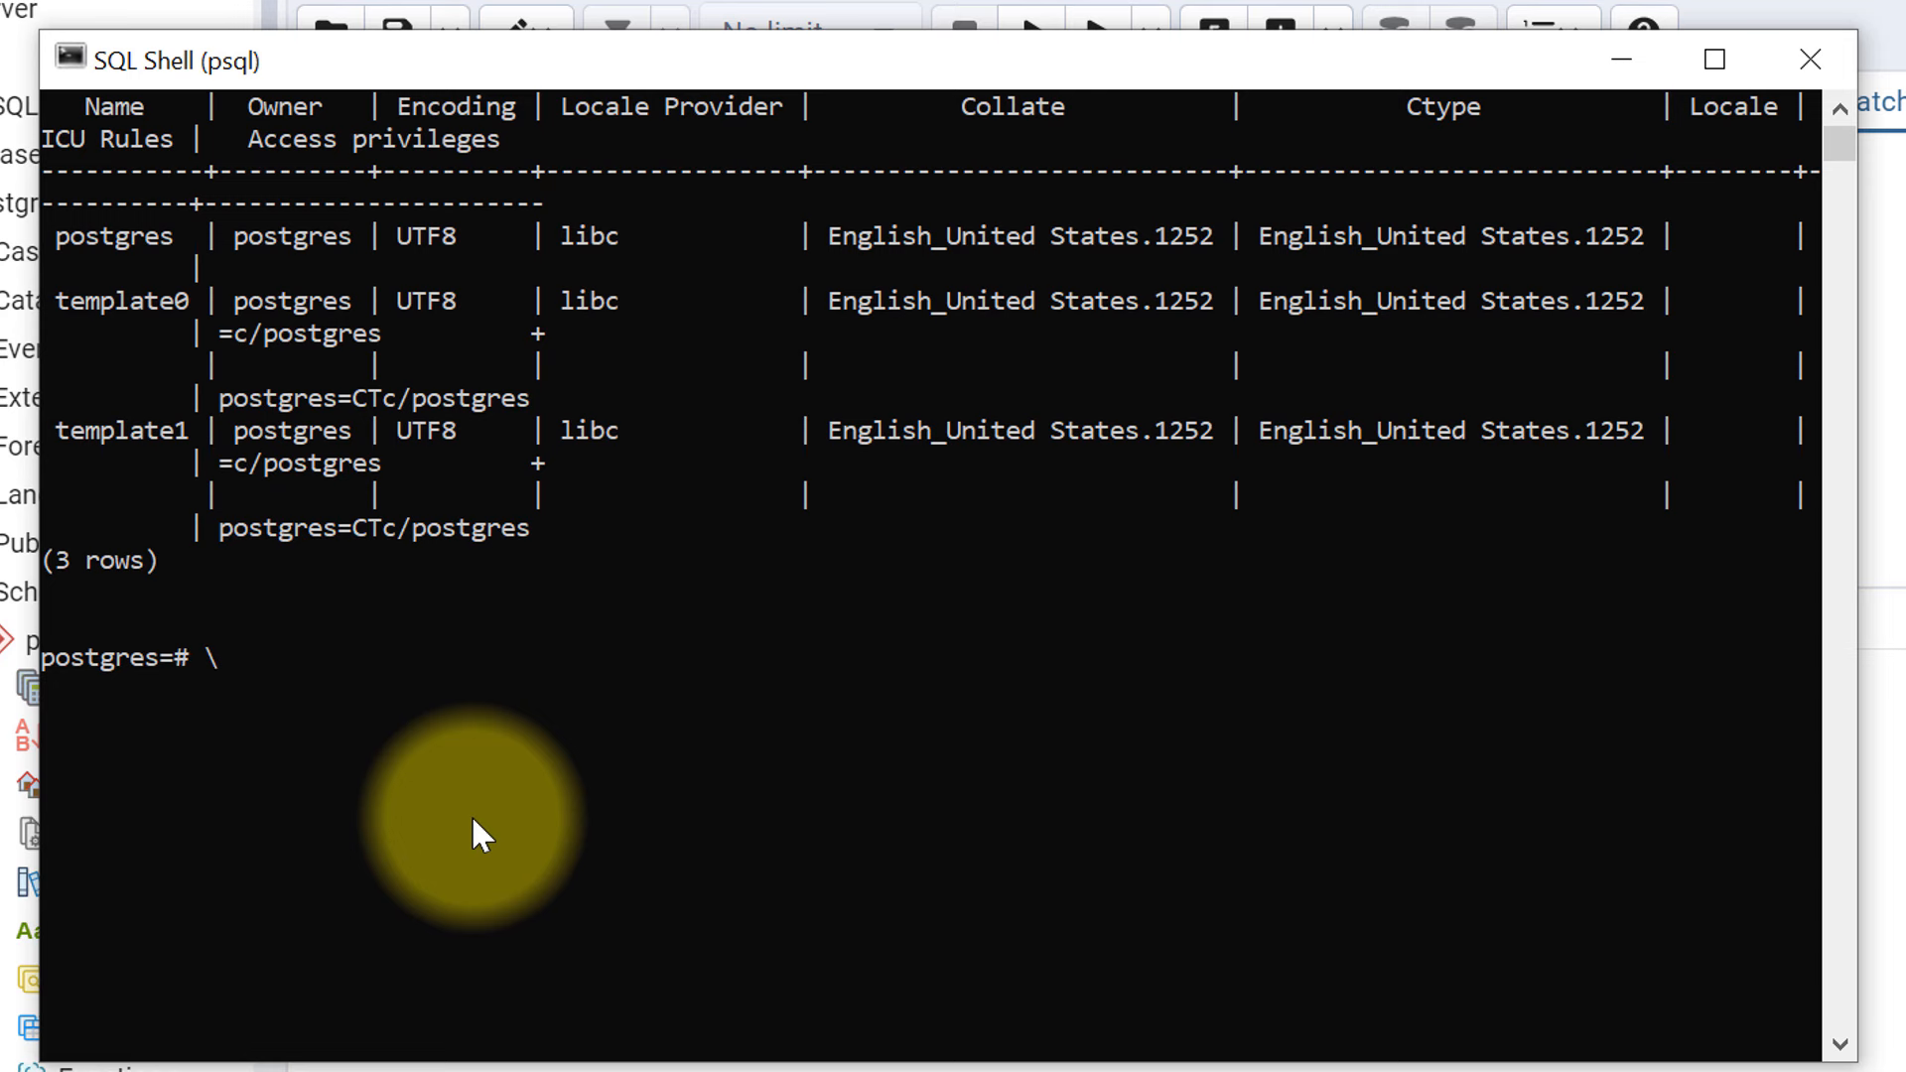
text(dt)
- Run \dt to confirm the public emp table owned by postgres exists
key(Return)
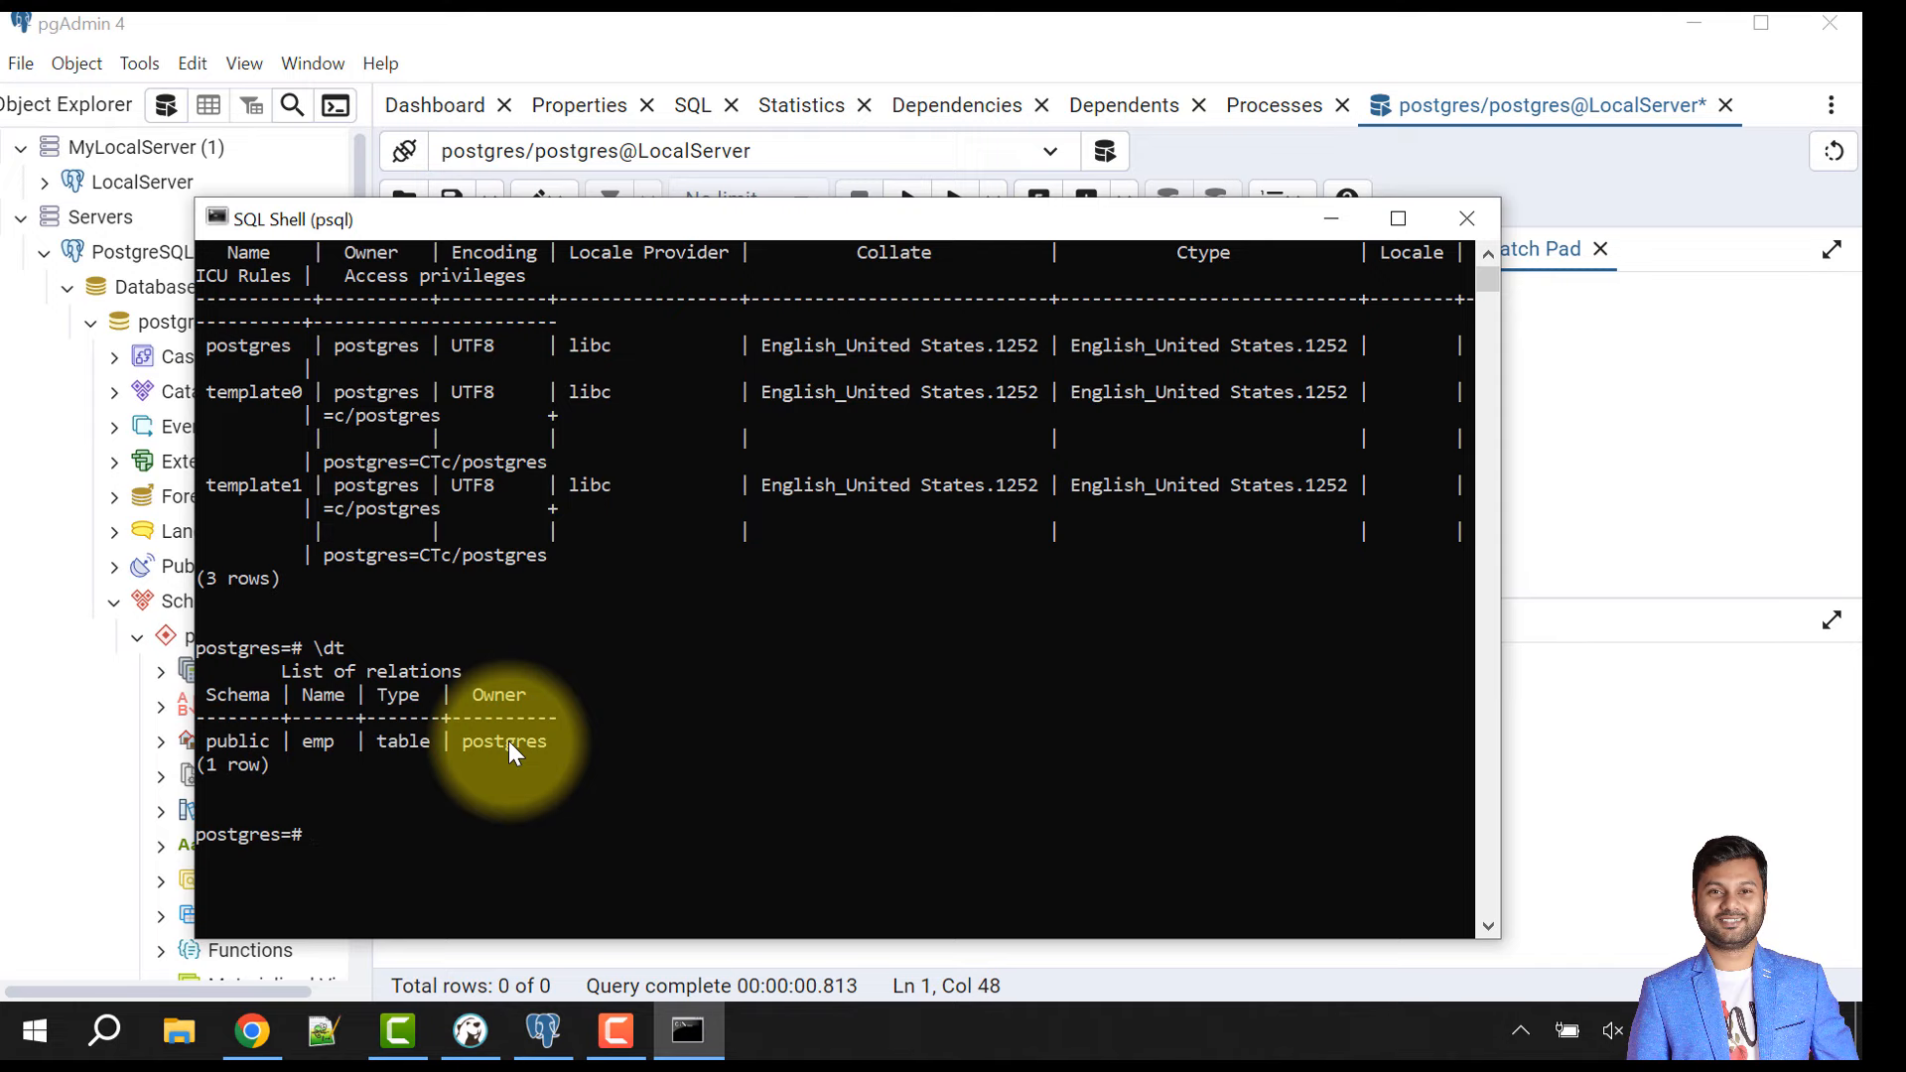
- Switch to DBeaver and launch the New Database Connection wizard
click(470, 1030)
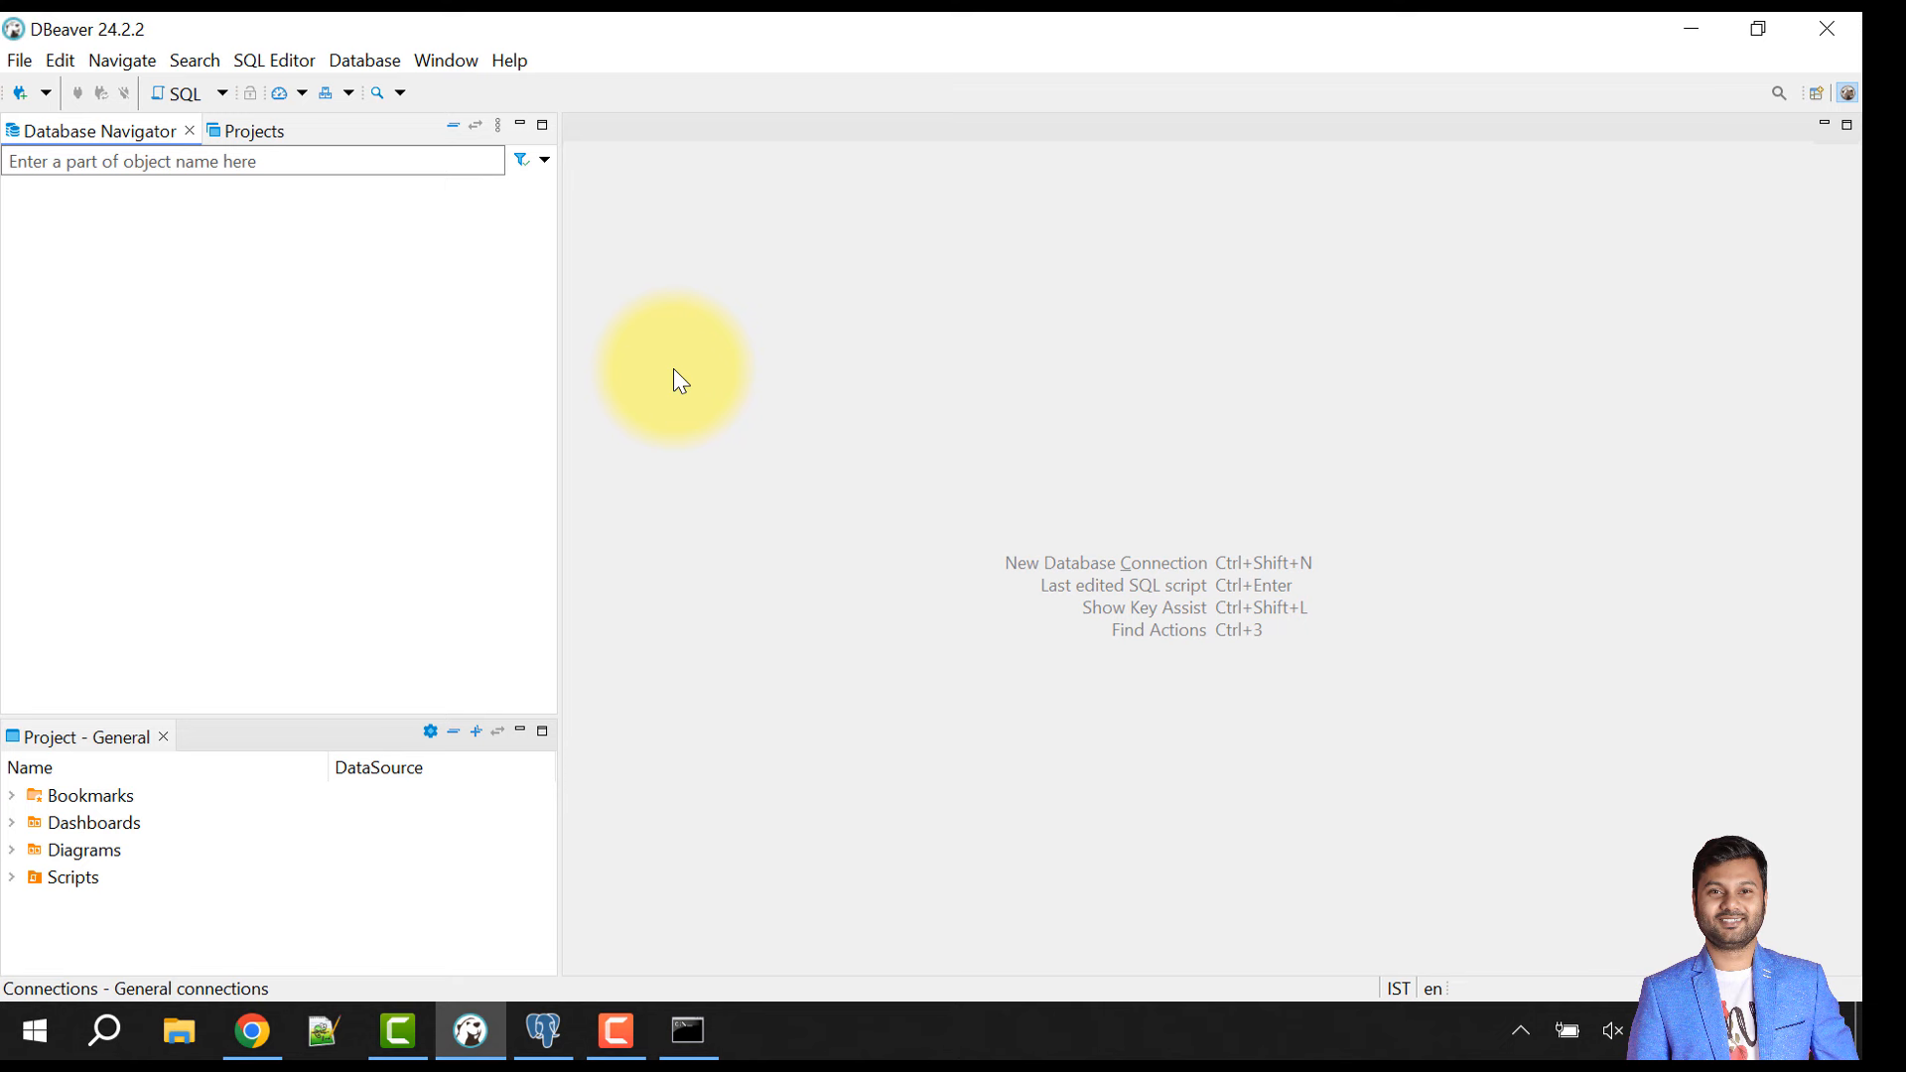
click(21, 96)
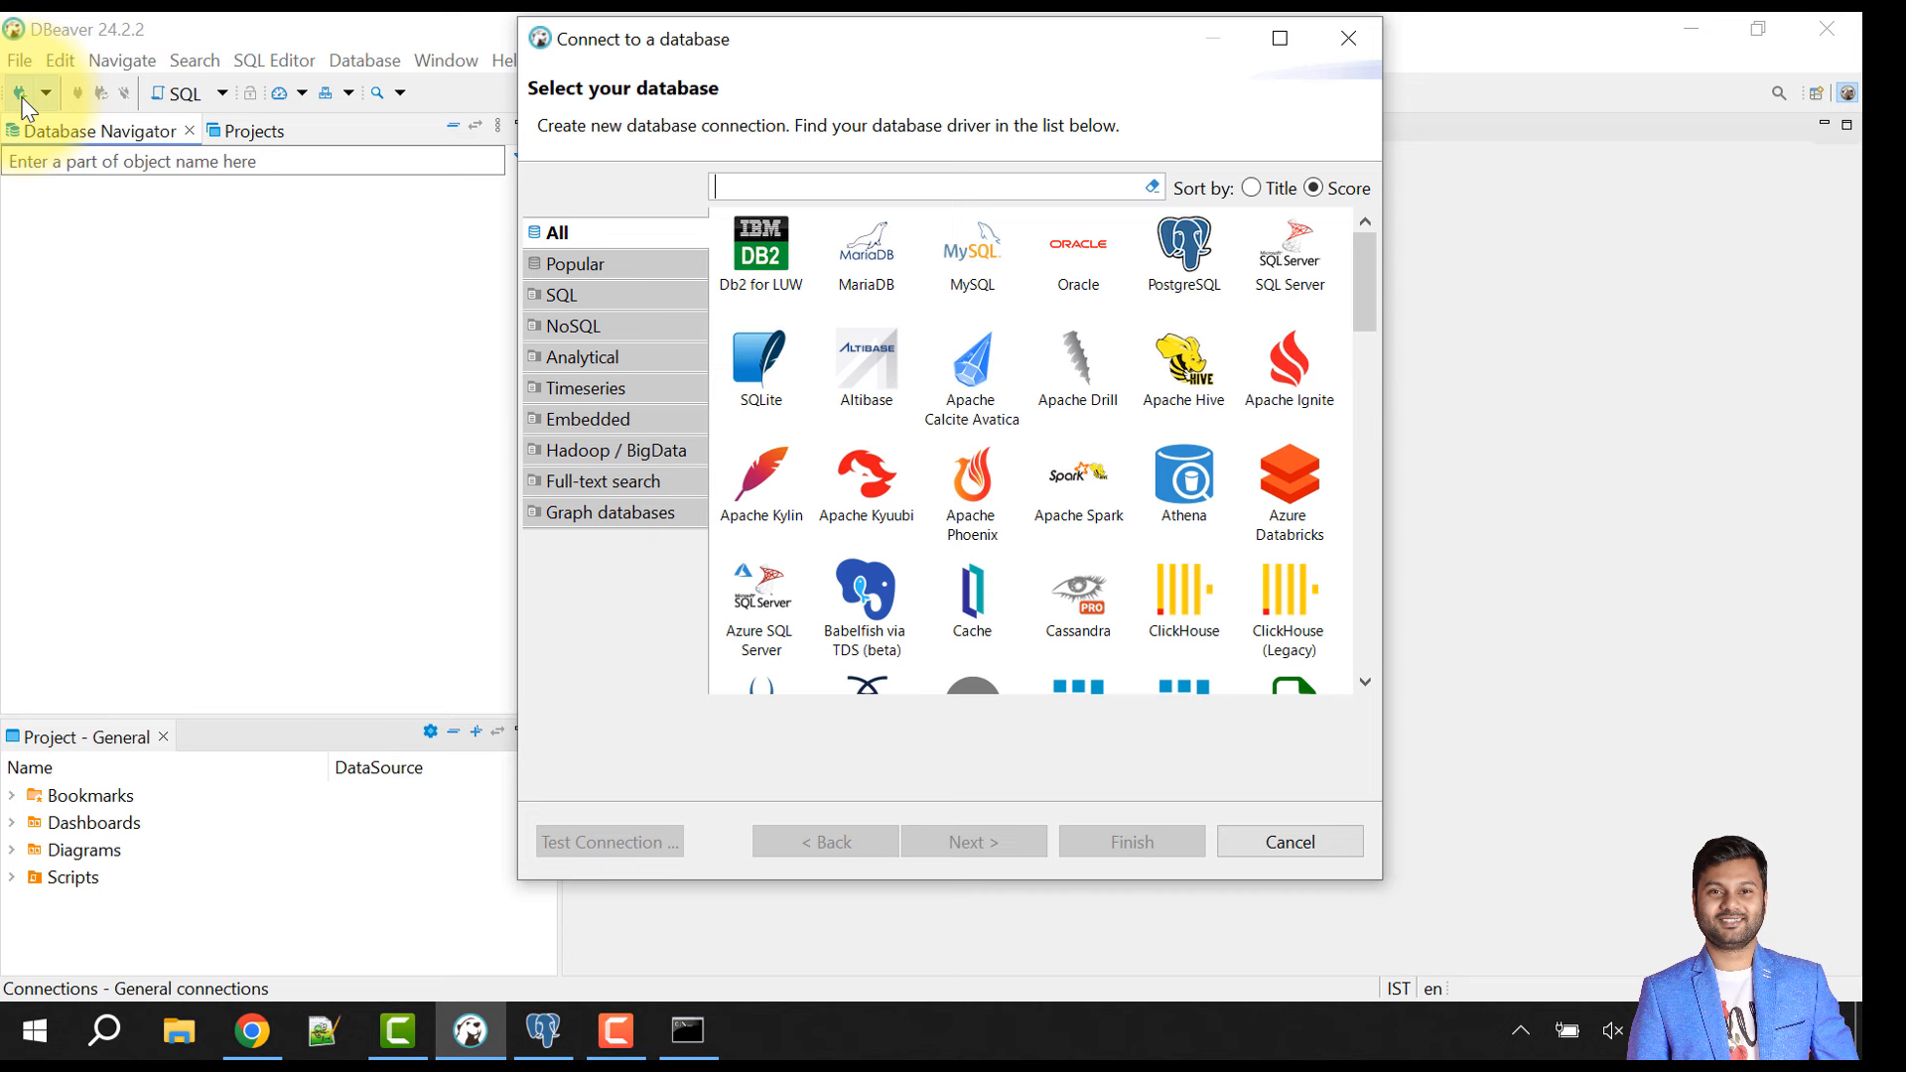
- View the DBeaver 24.2.2 download page in Chrome, then return to DBeaver
click(252, 1030)
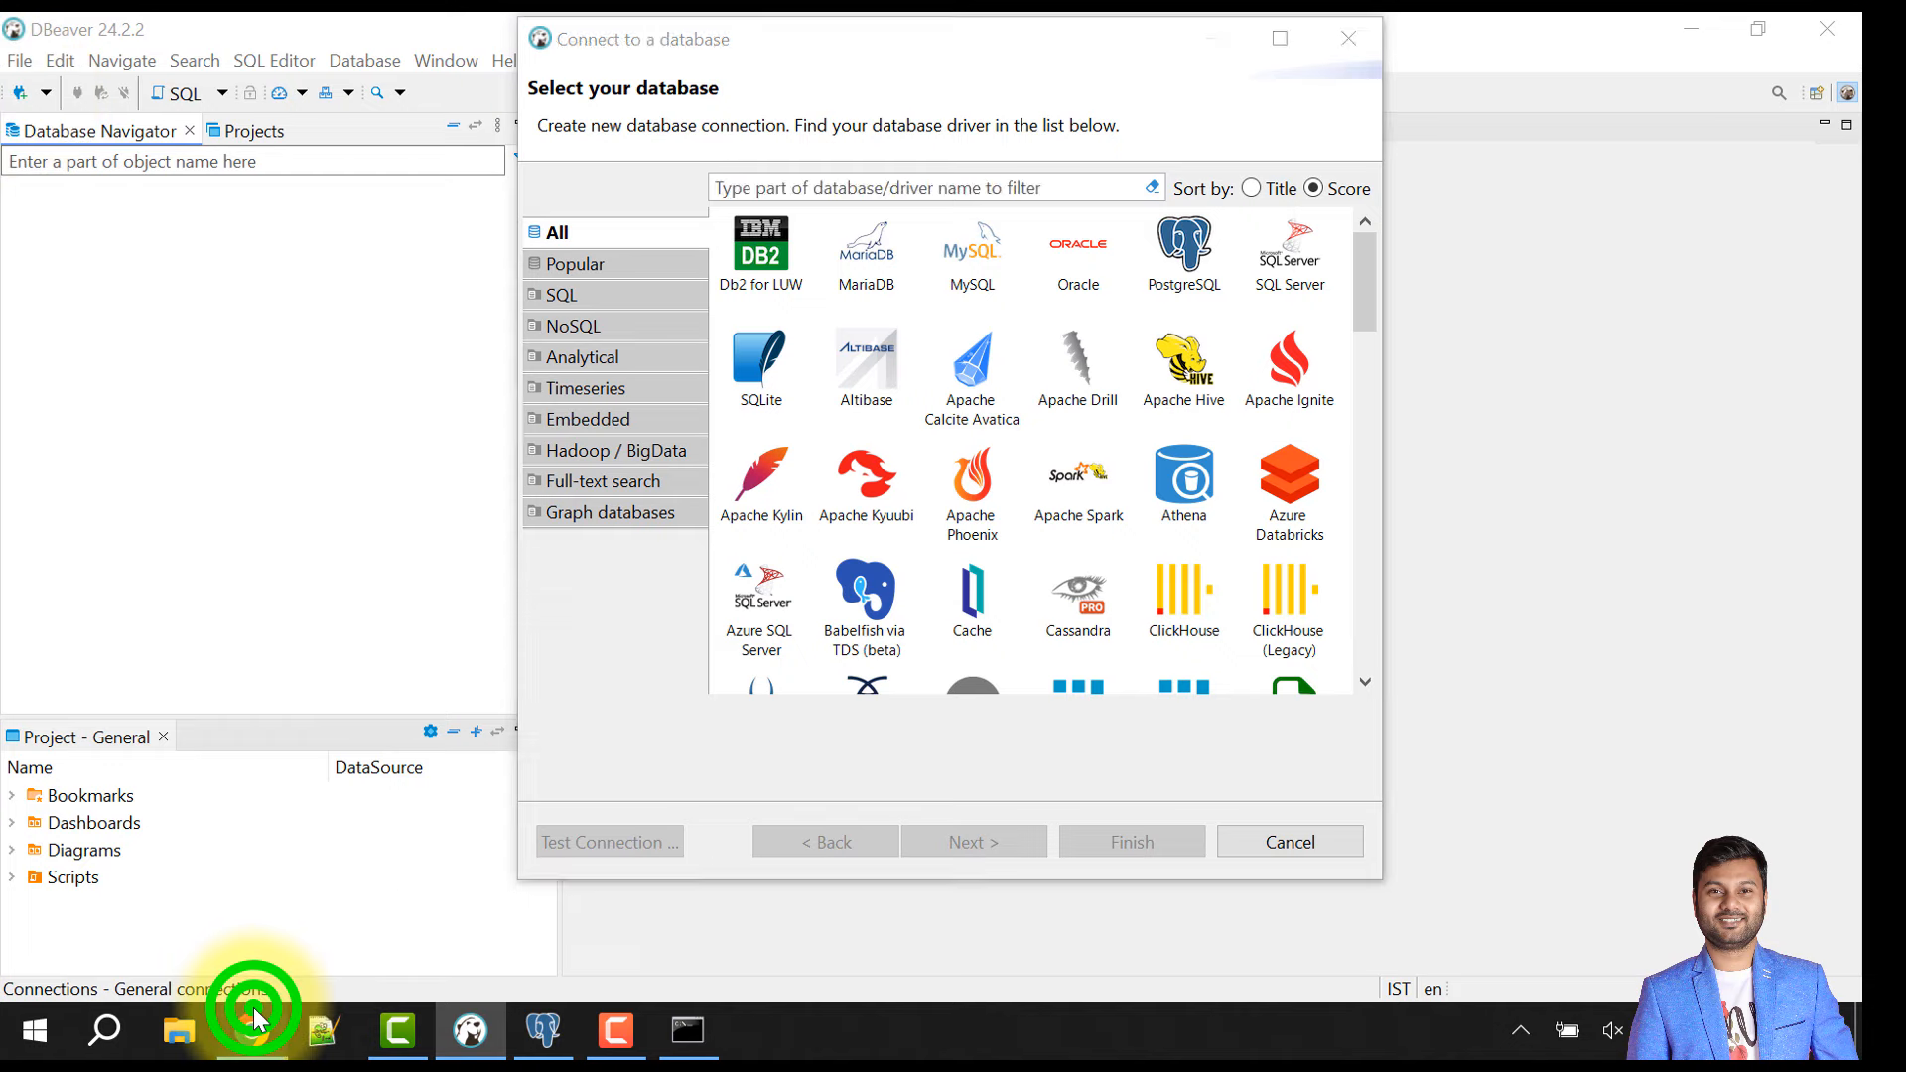
click(145, 27)
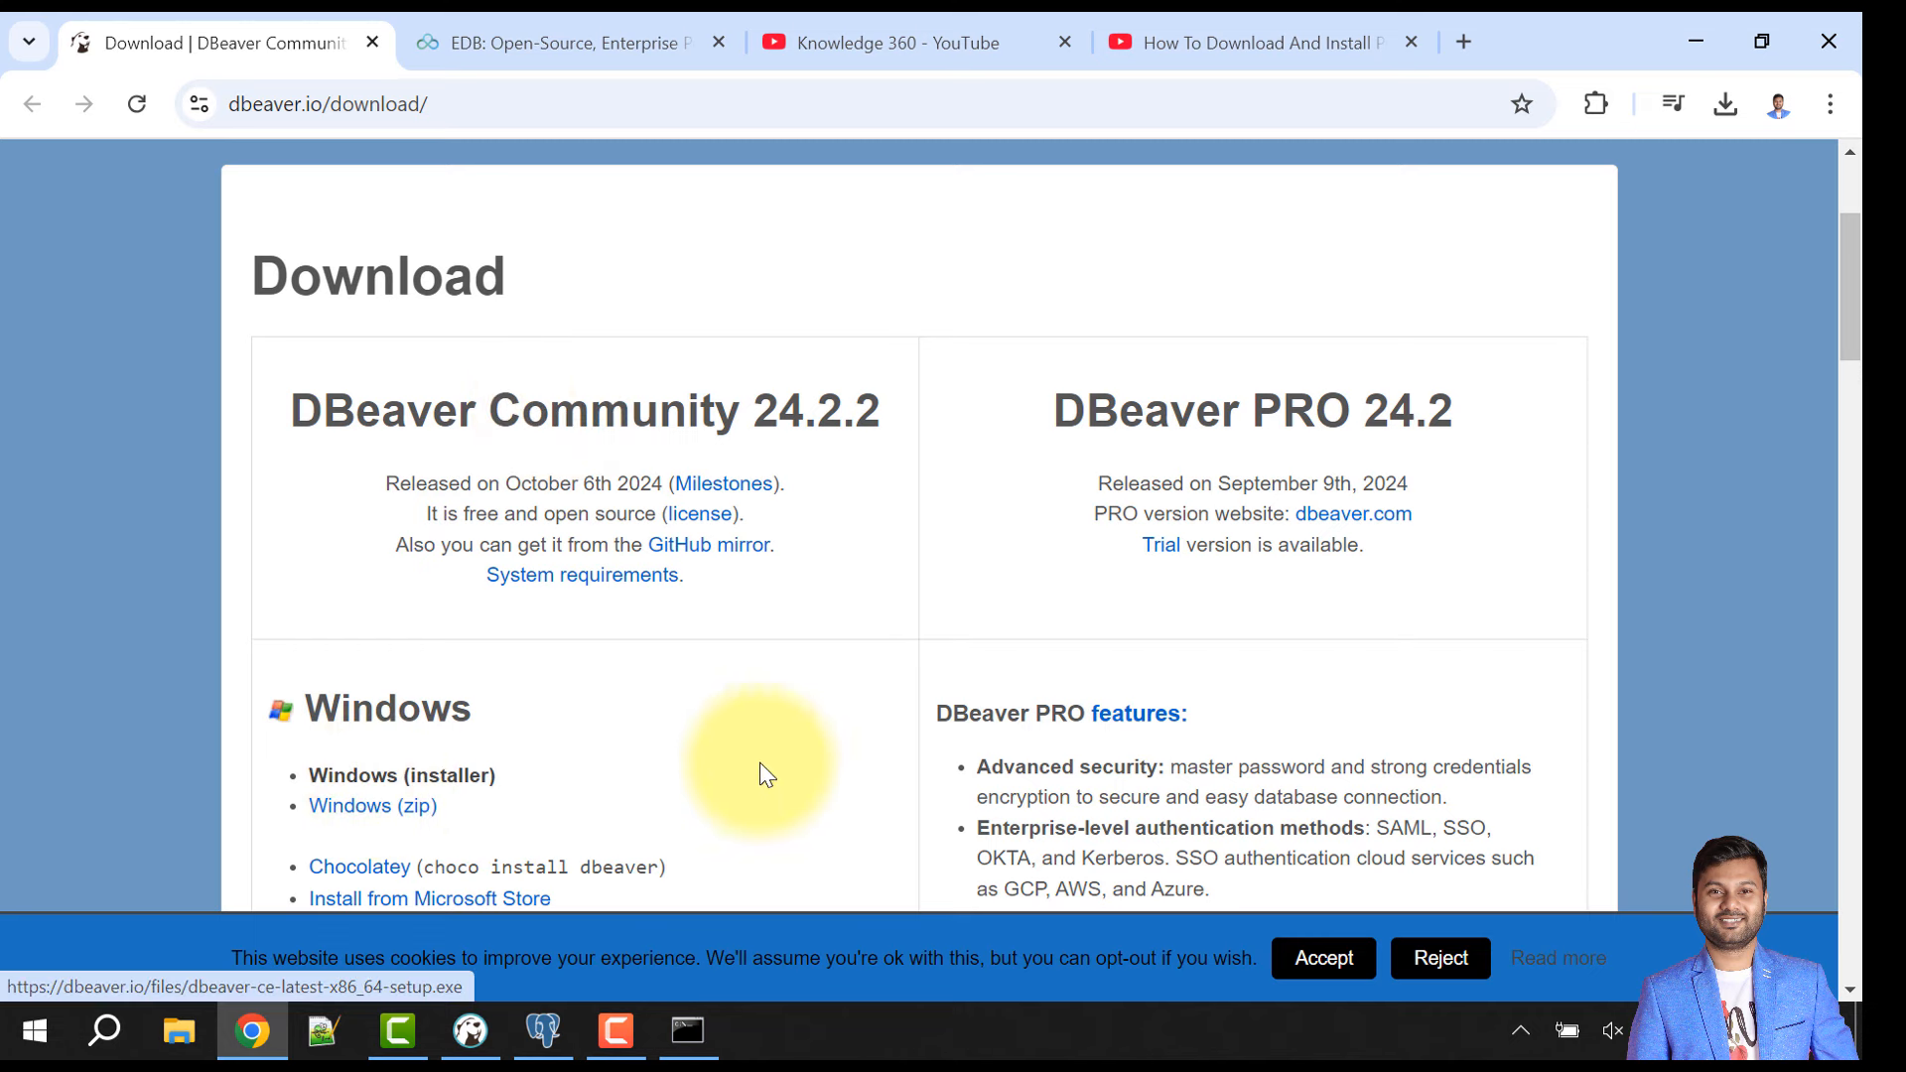
click(481, 1030)
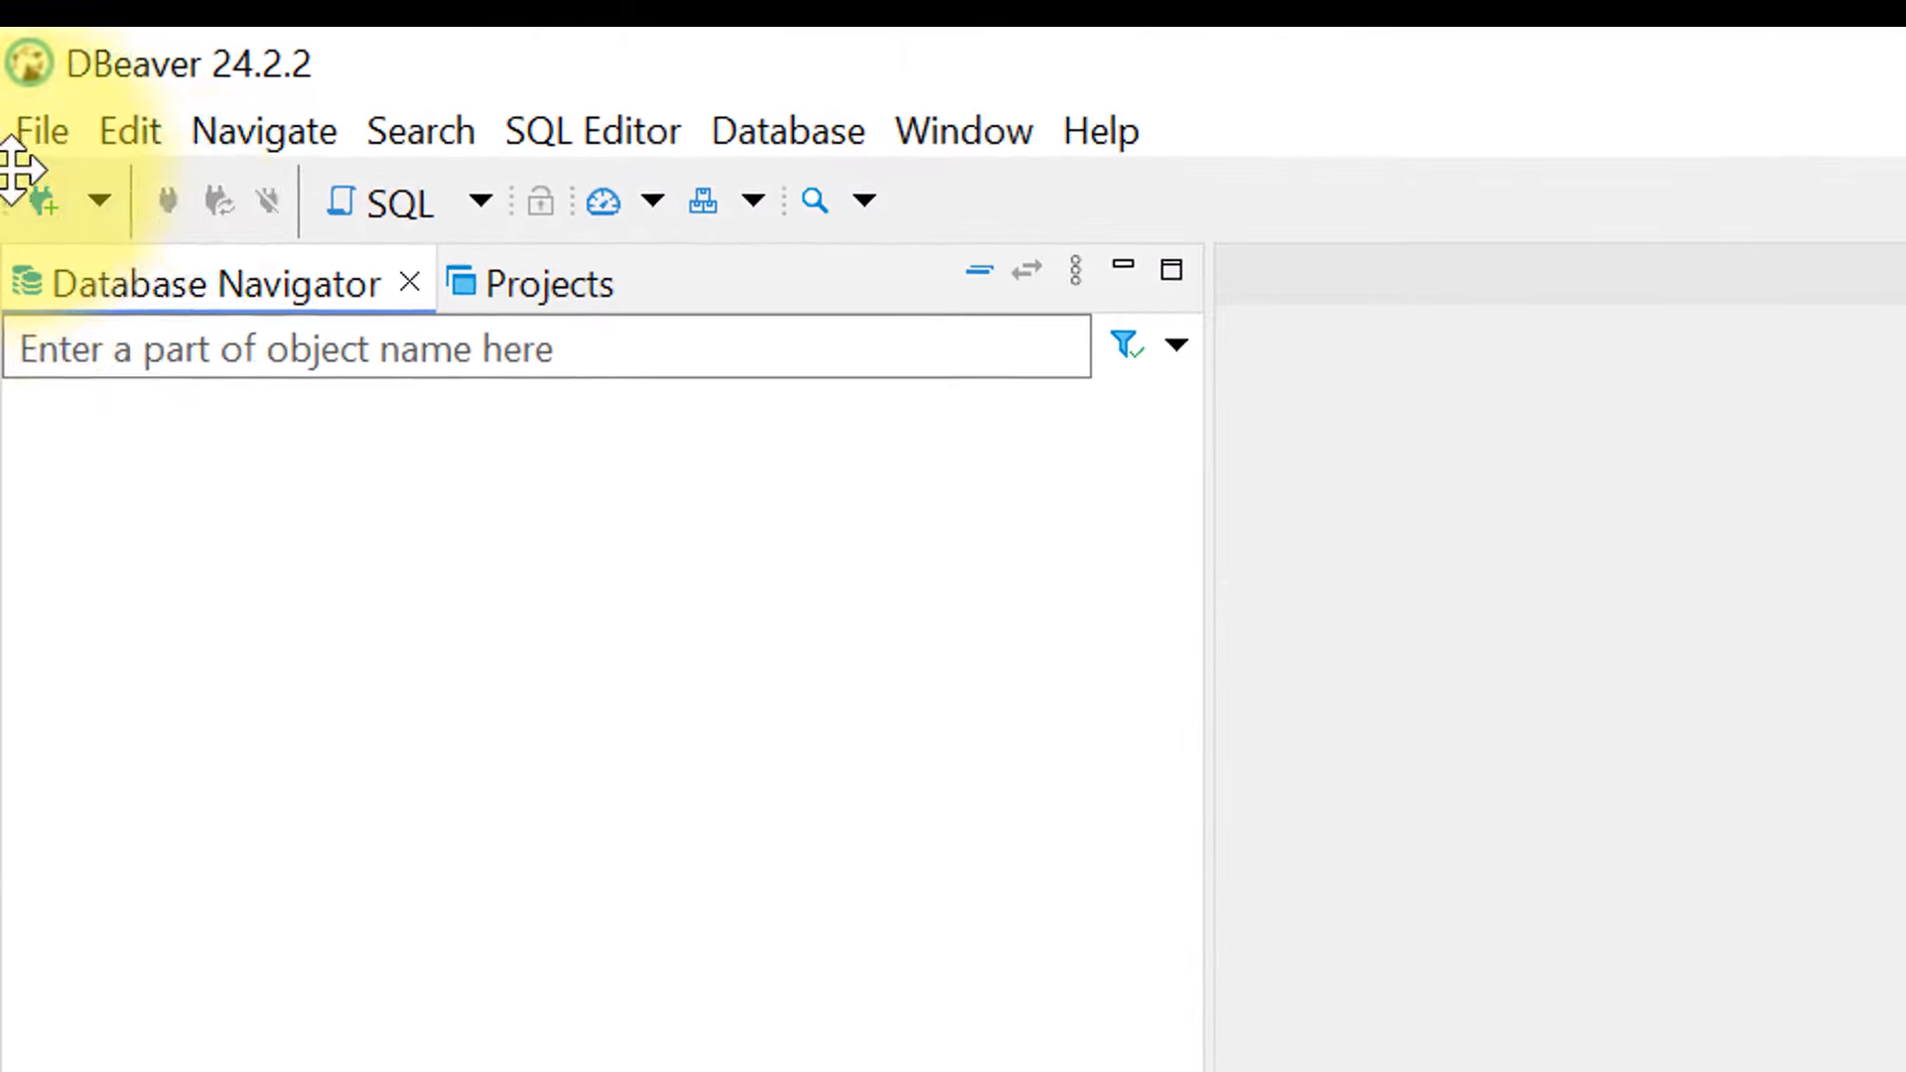
- Start a PostgreSQL connection and advance to its localhost:5432 settings page
click(103, 200)
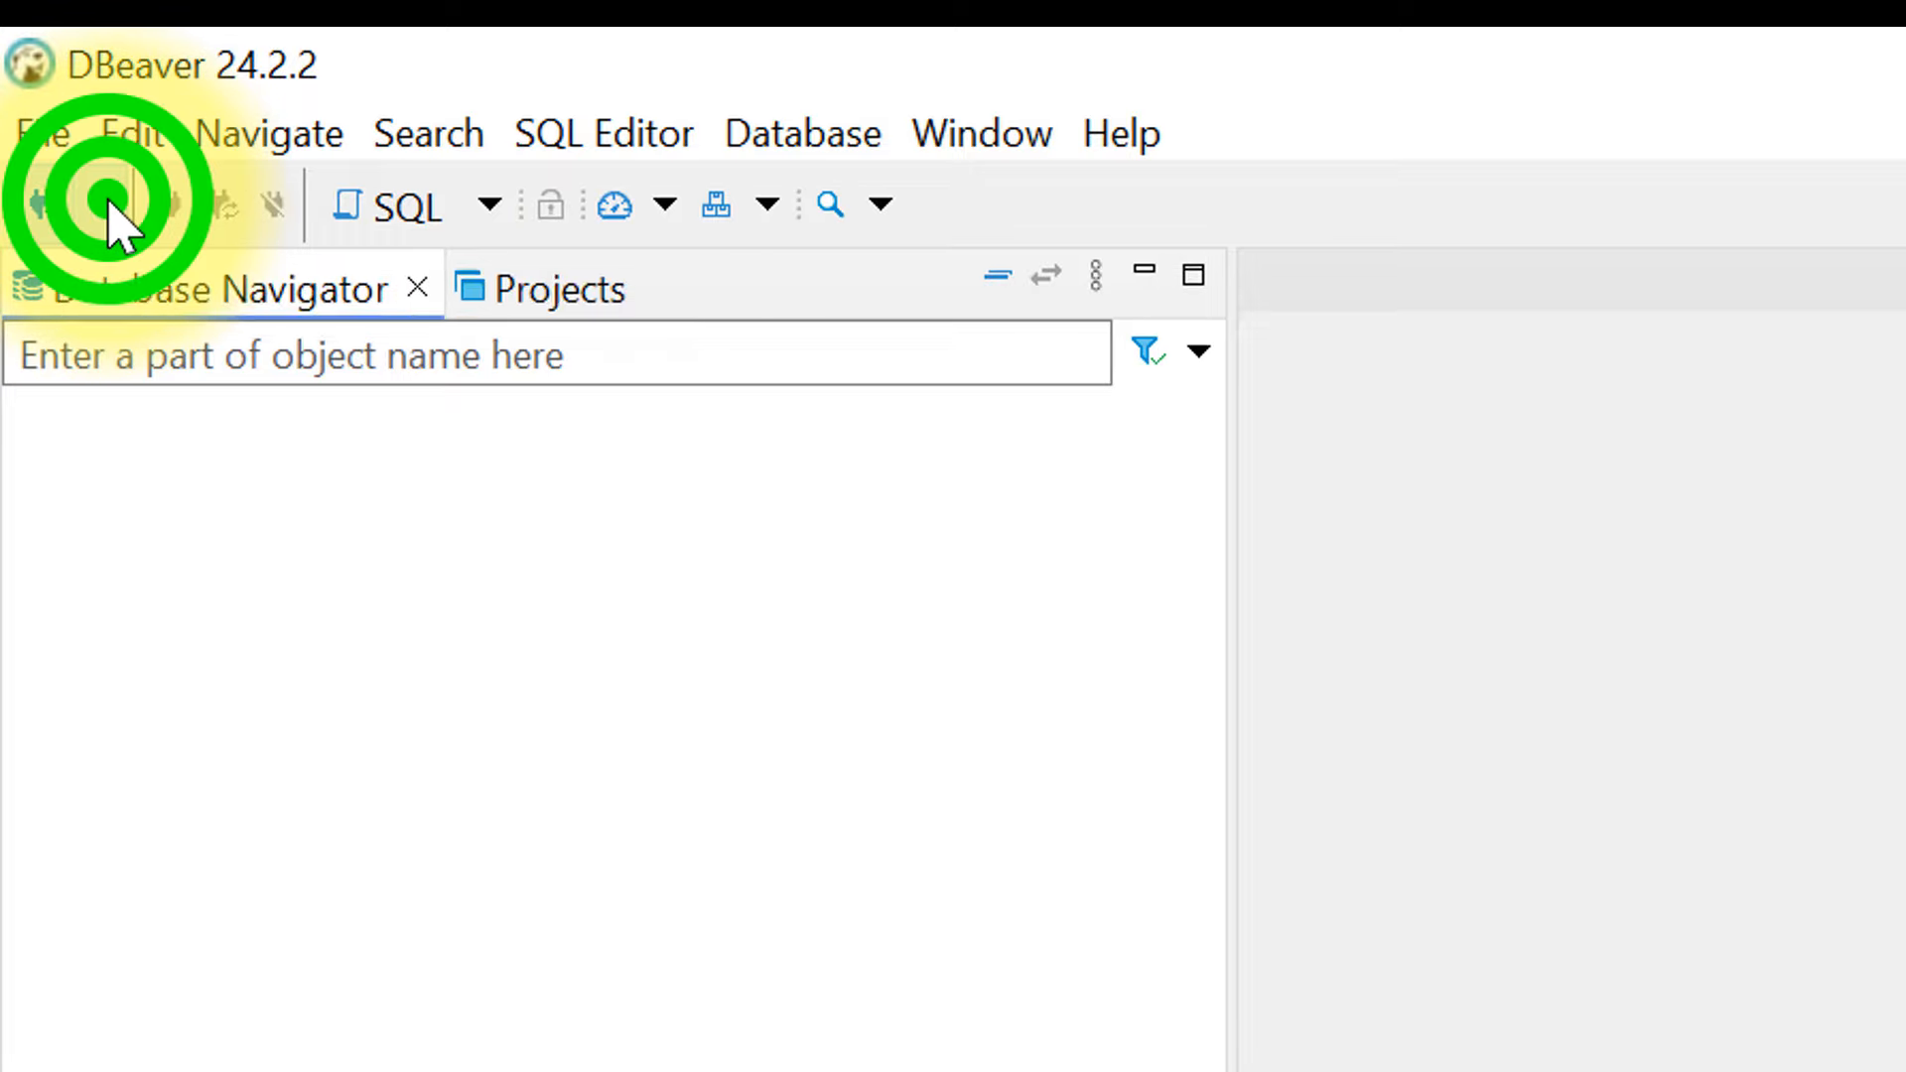
click(61, 207)
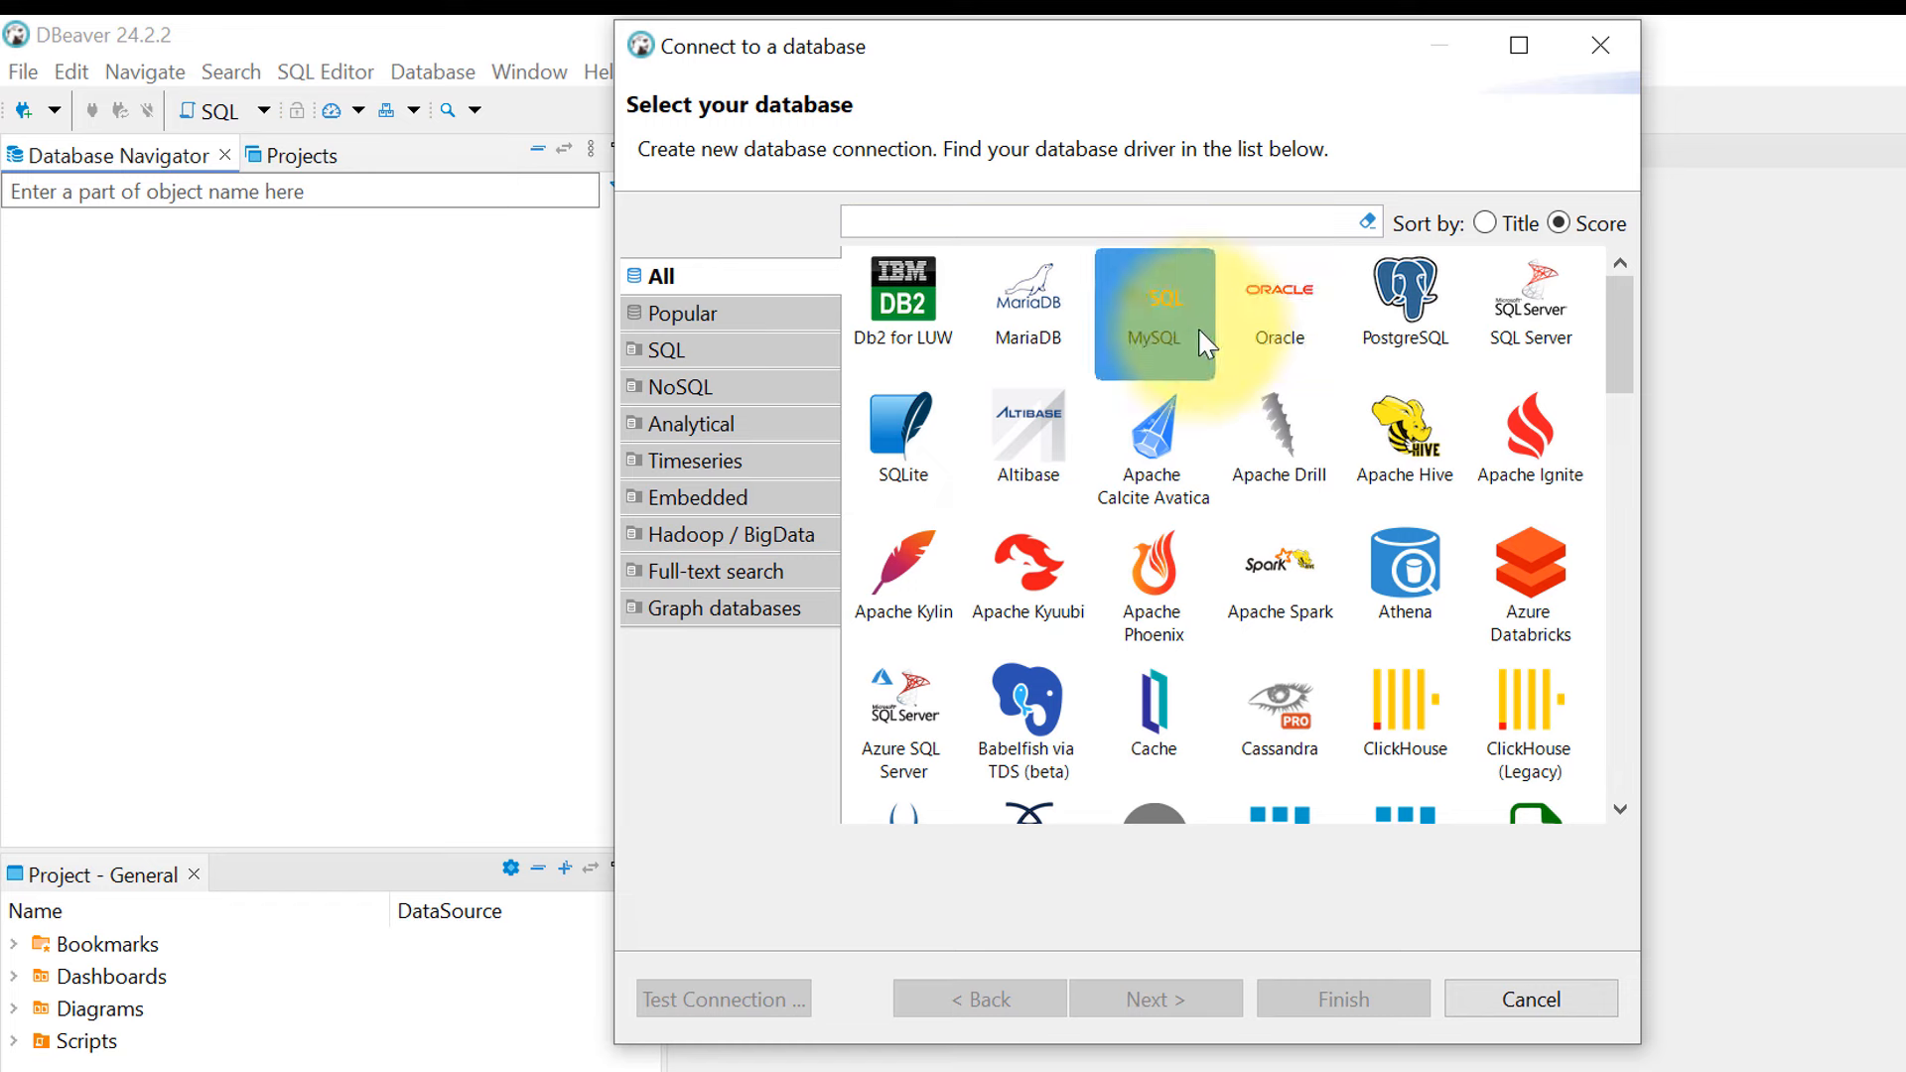
click(1419, 293)
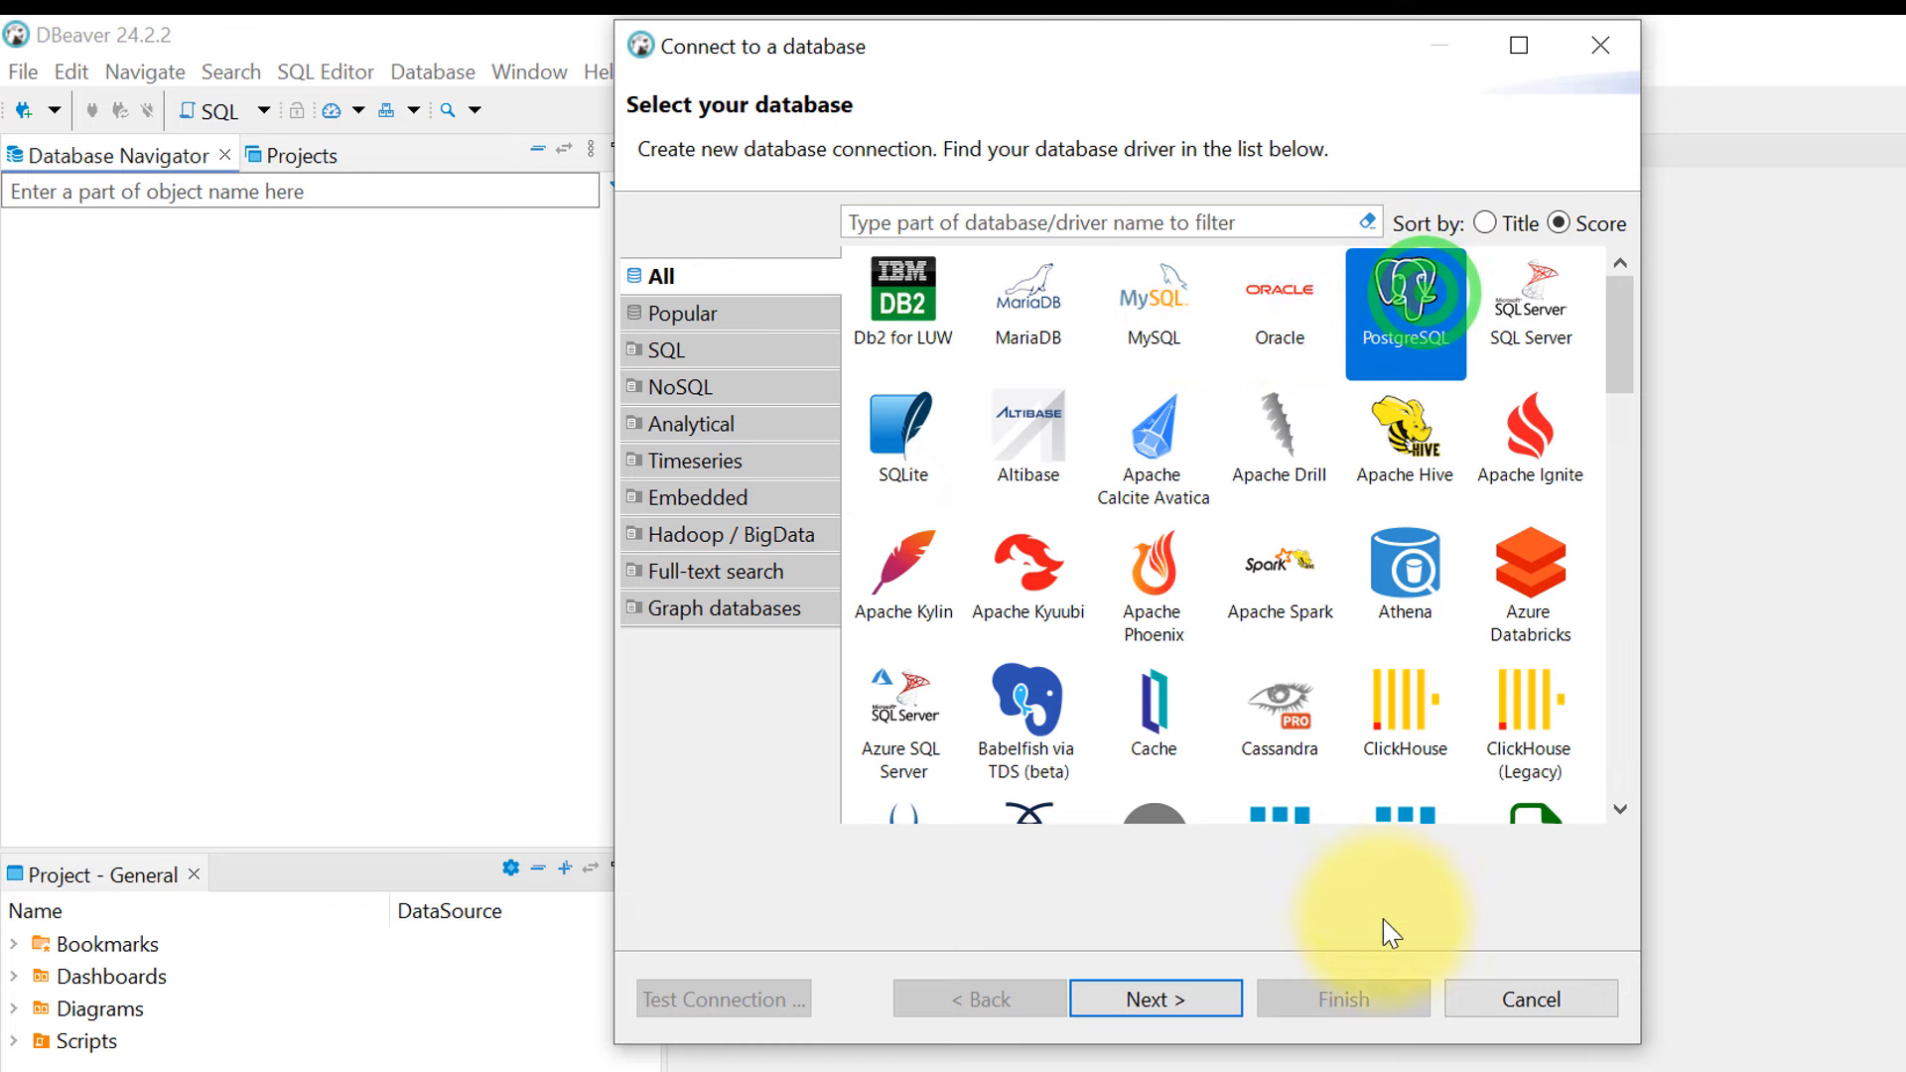
click(1149, 1003)
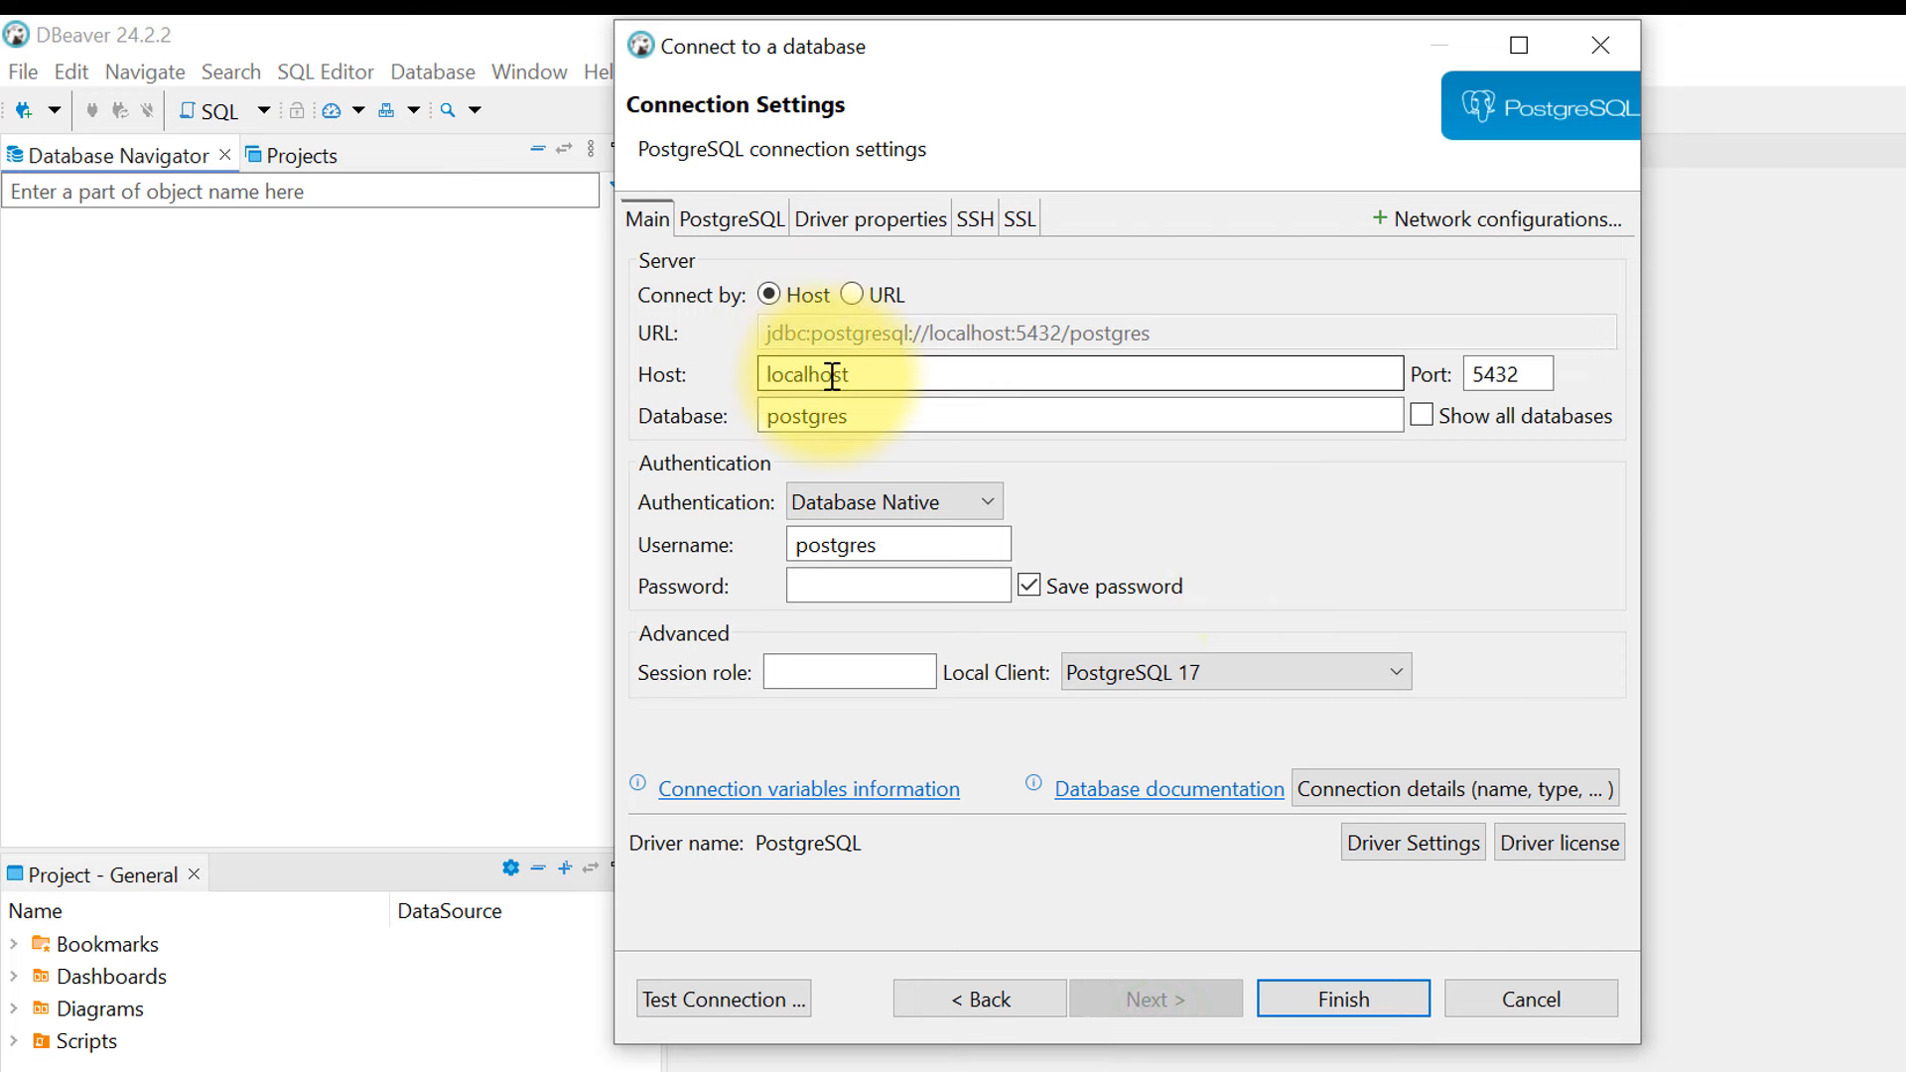
- Enter the postgres user's password, review the Driver properties and SSH tabs, then return to Main
double_click(843, 418)
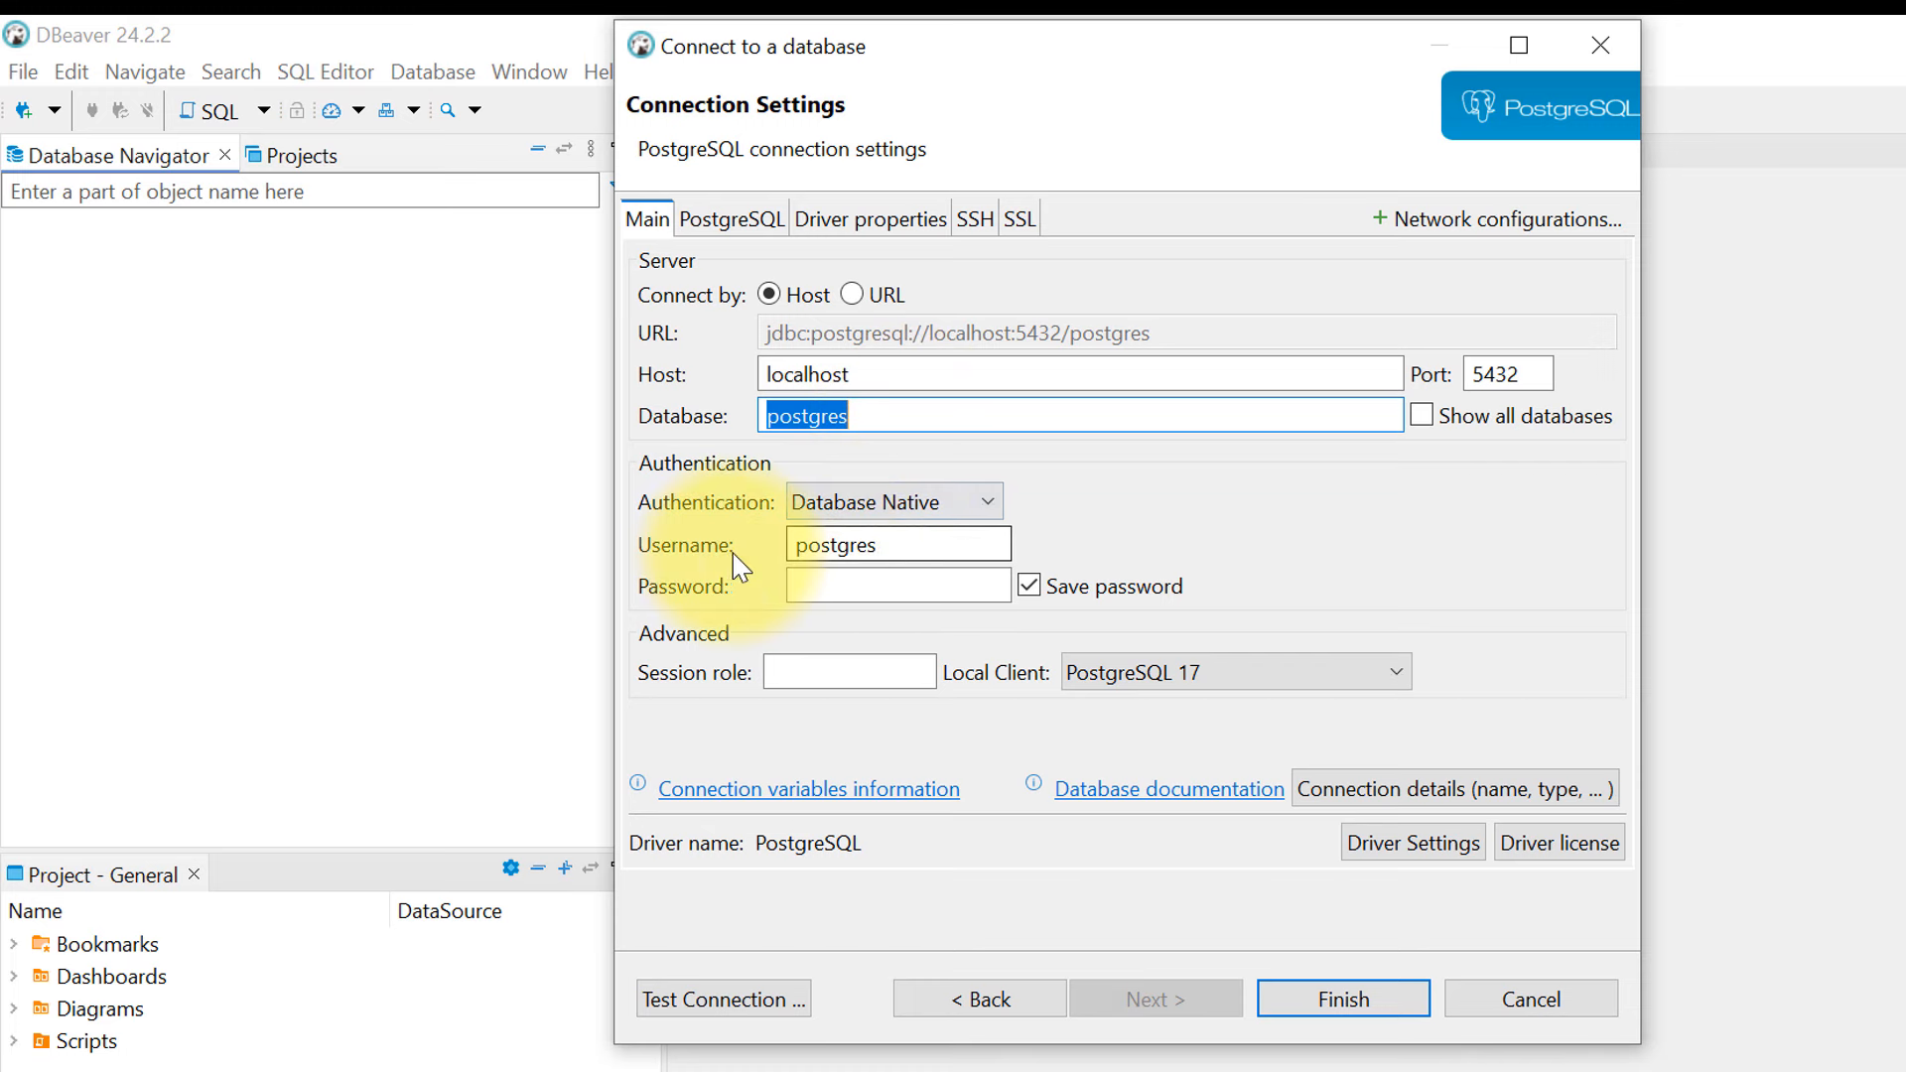
click(857, 587)
text(admi)
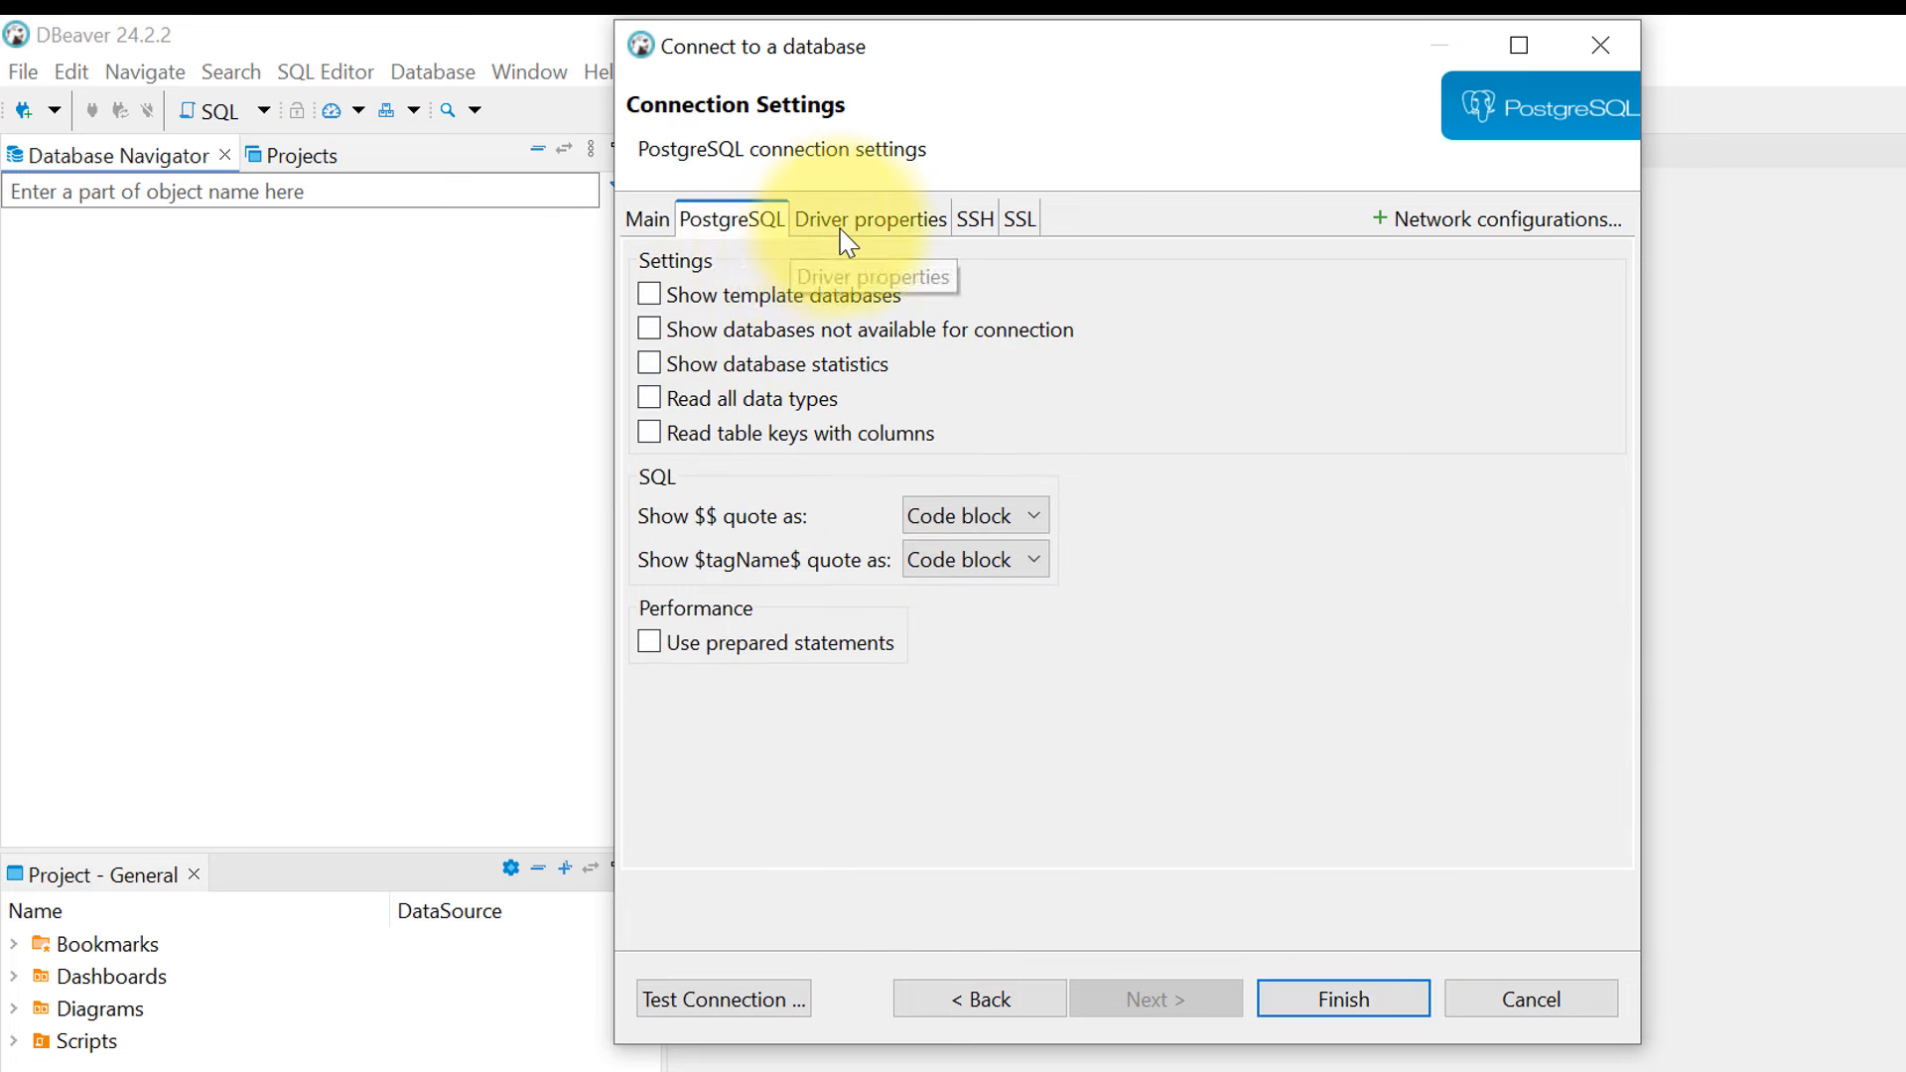
click(842, 226)
click(972, 219)
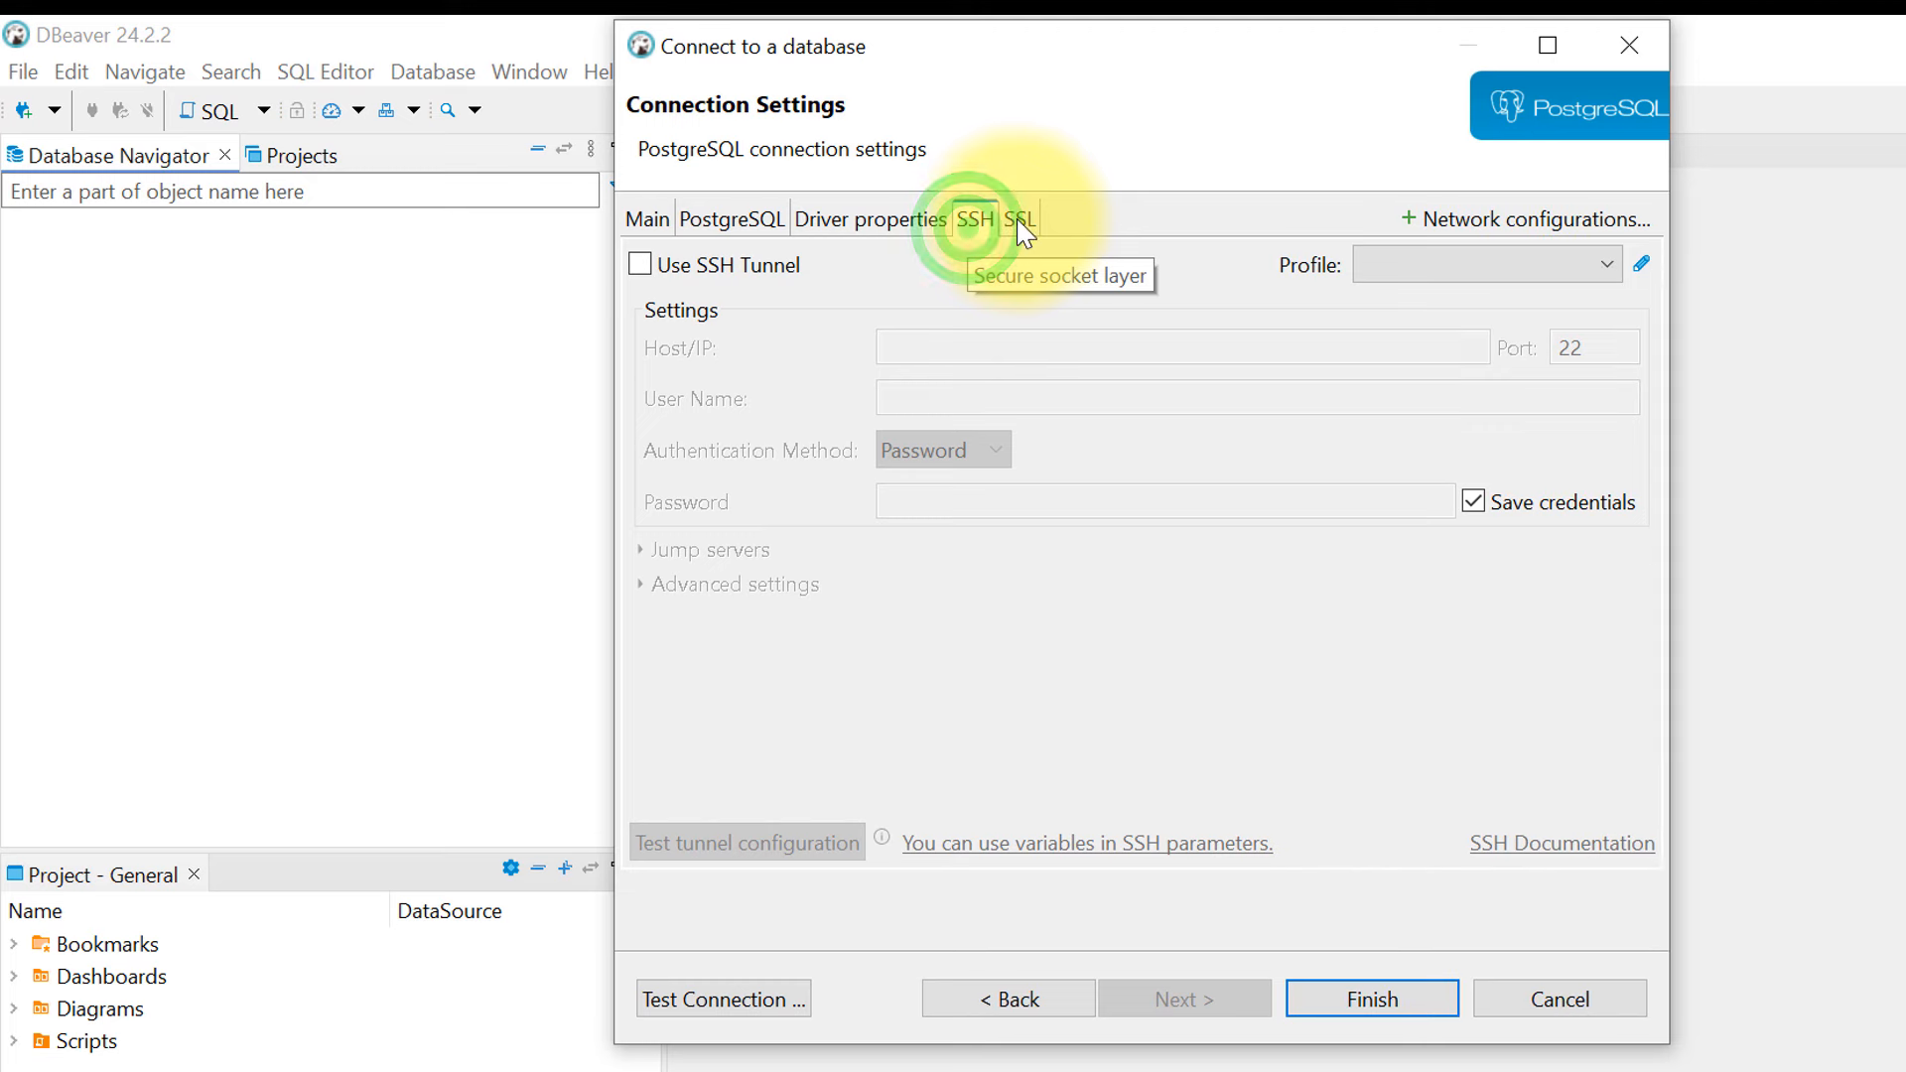
click(651, 219)
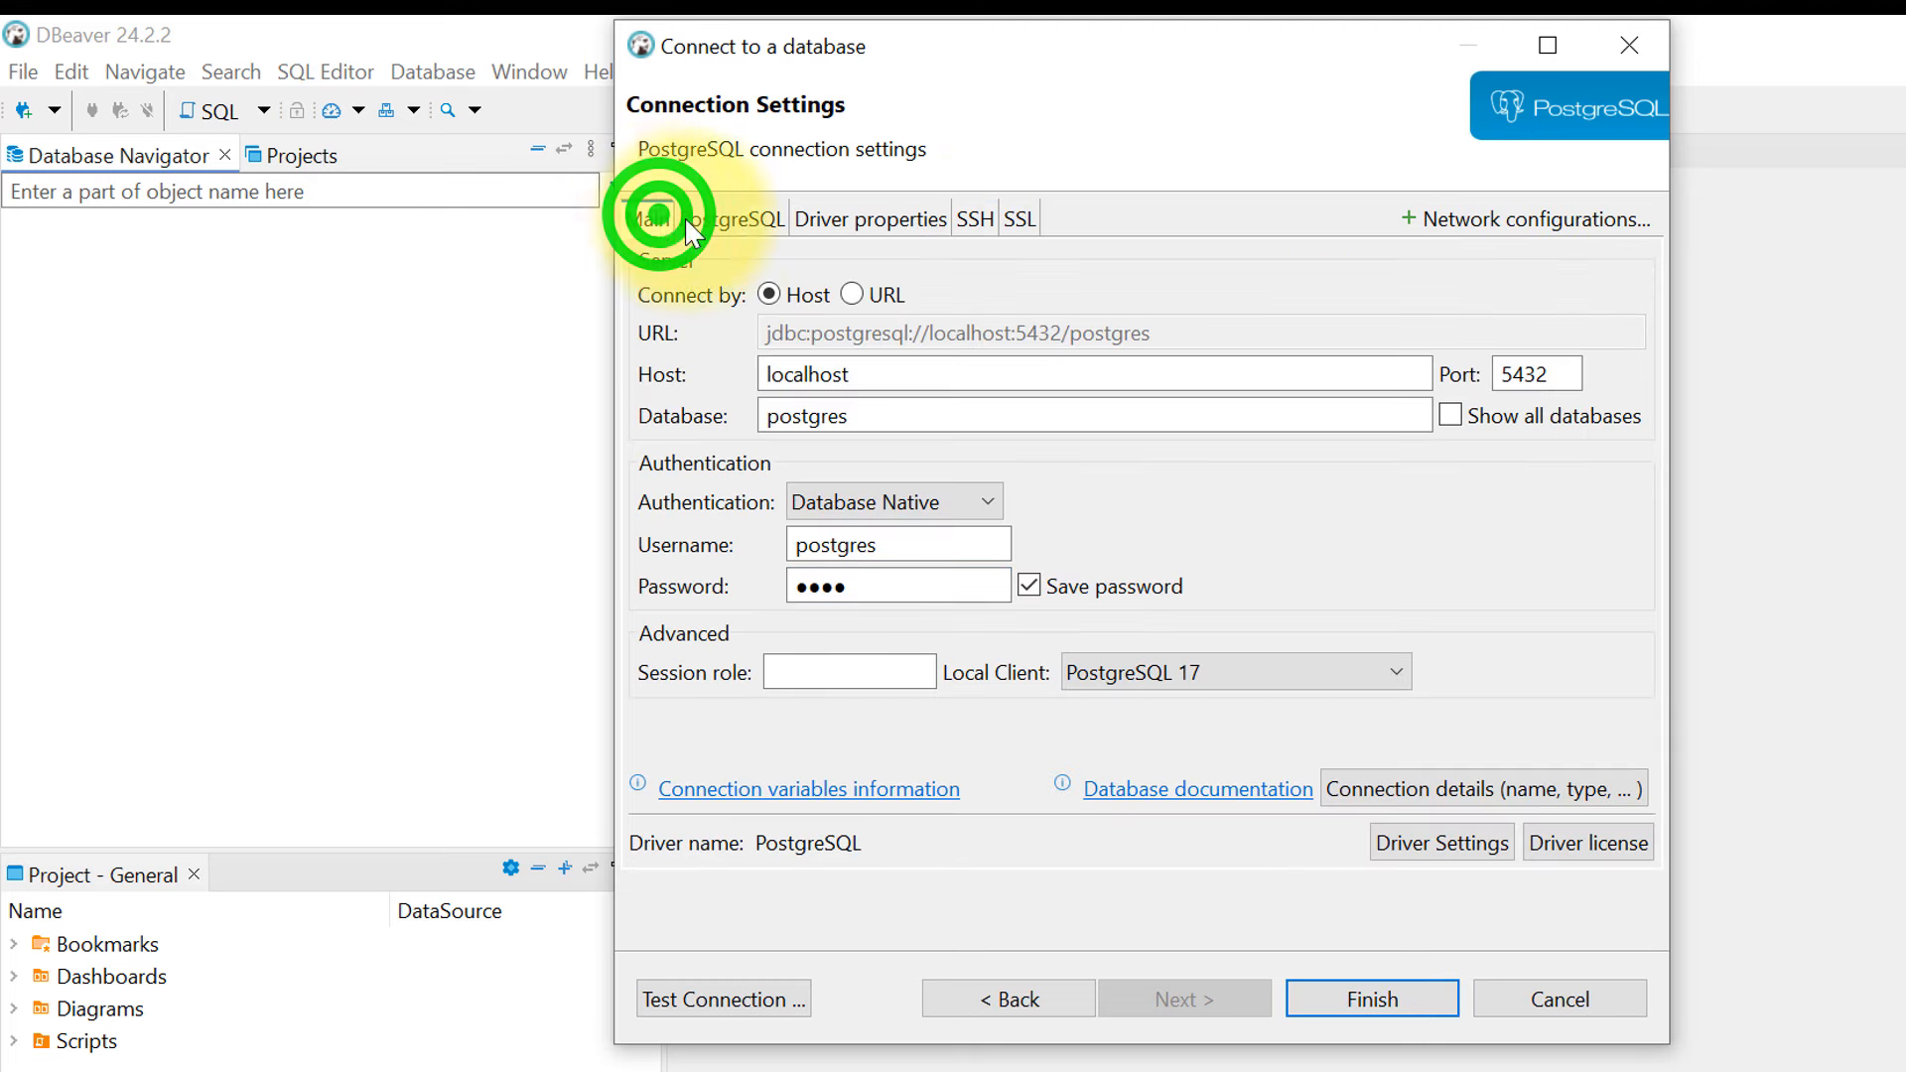
- Finish the wizard and expand the new postgres localhost:5432 connection
click(1374, 1000)
click(121, 225)
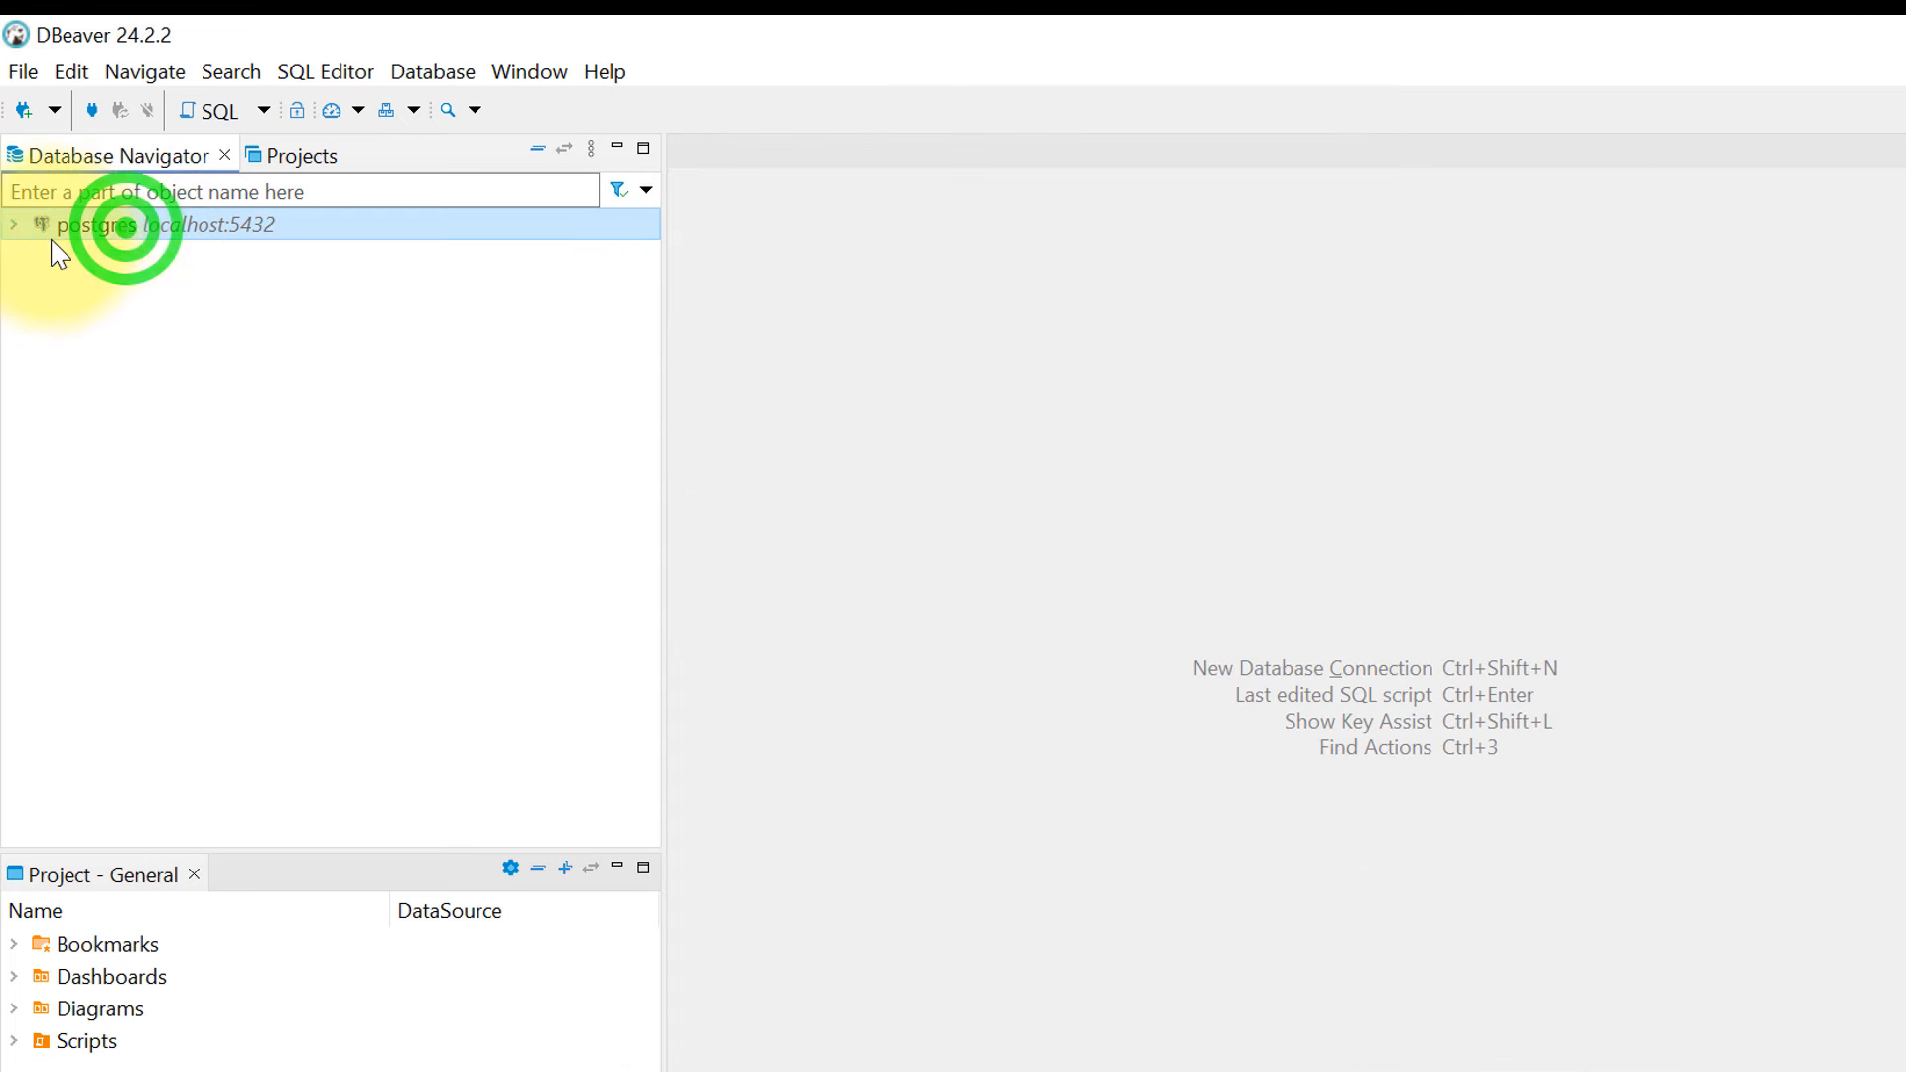
click(16, 226)
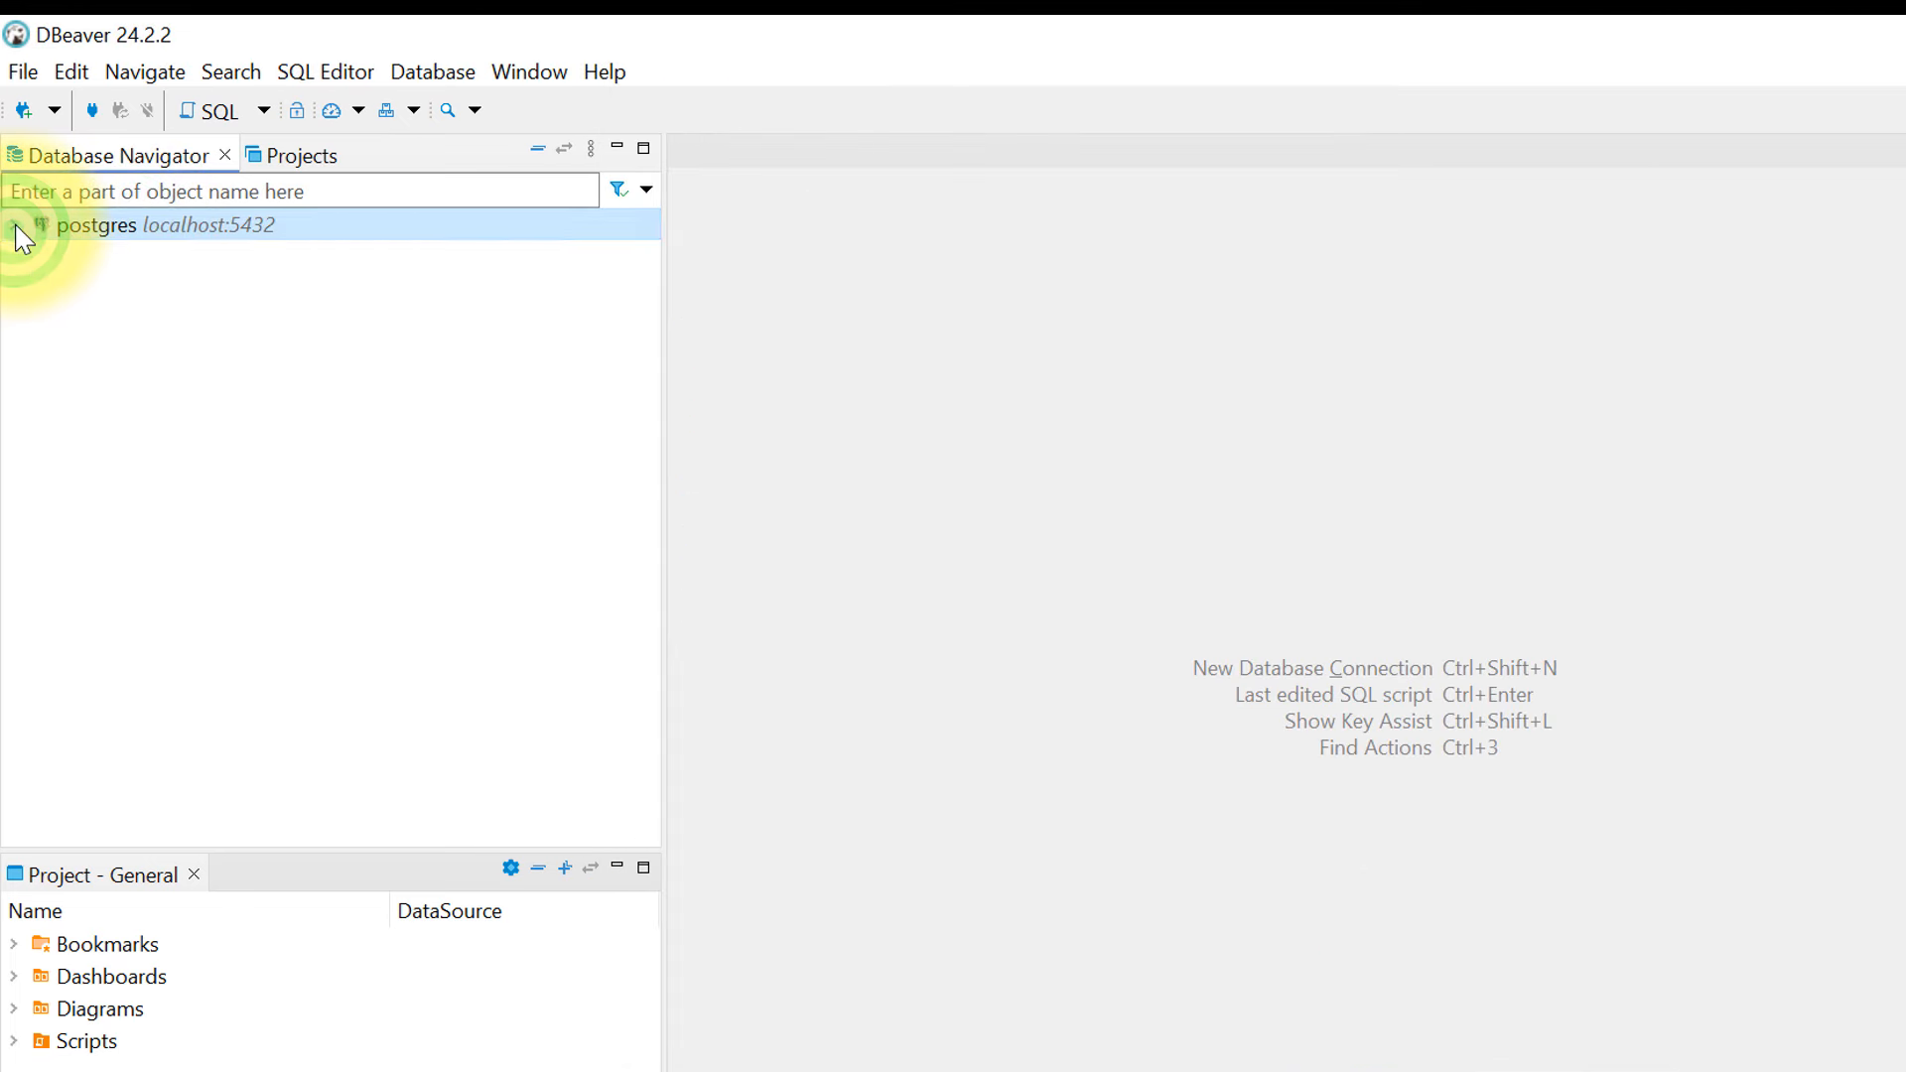
click(16, 227)
- Drill through Databases, postgres, Schemas, public and Tables to show emp's id and name columns
click(44, 256)
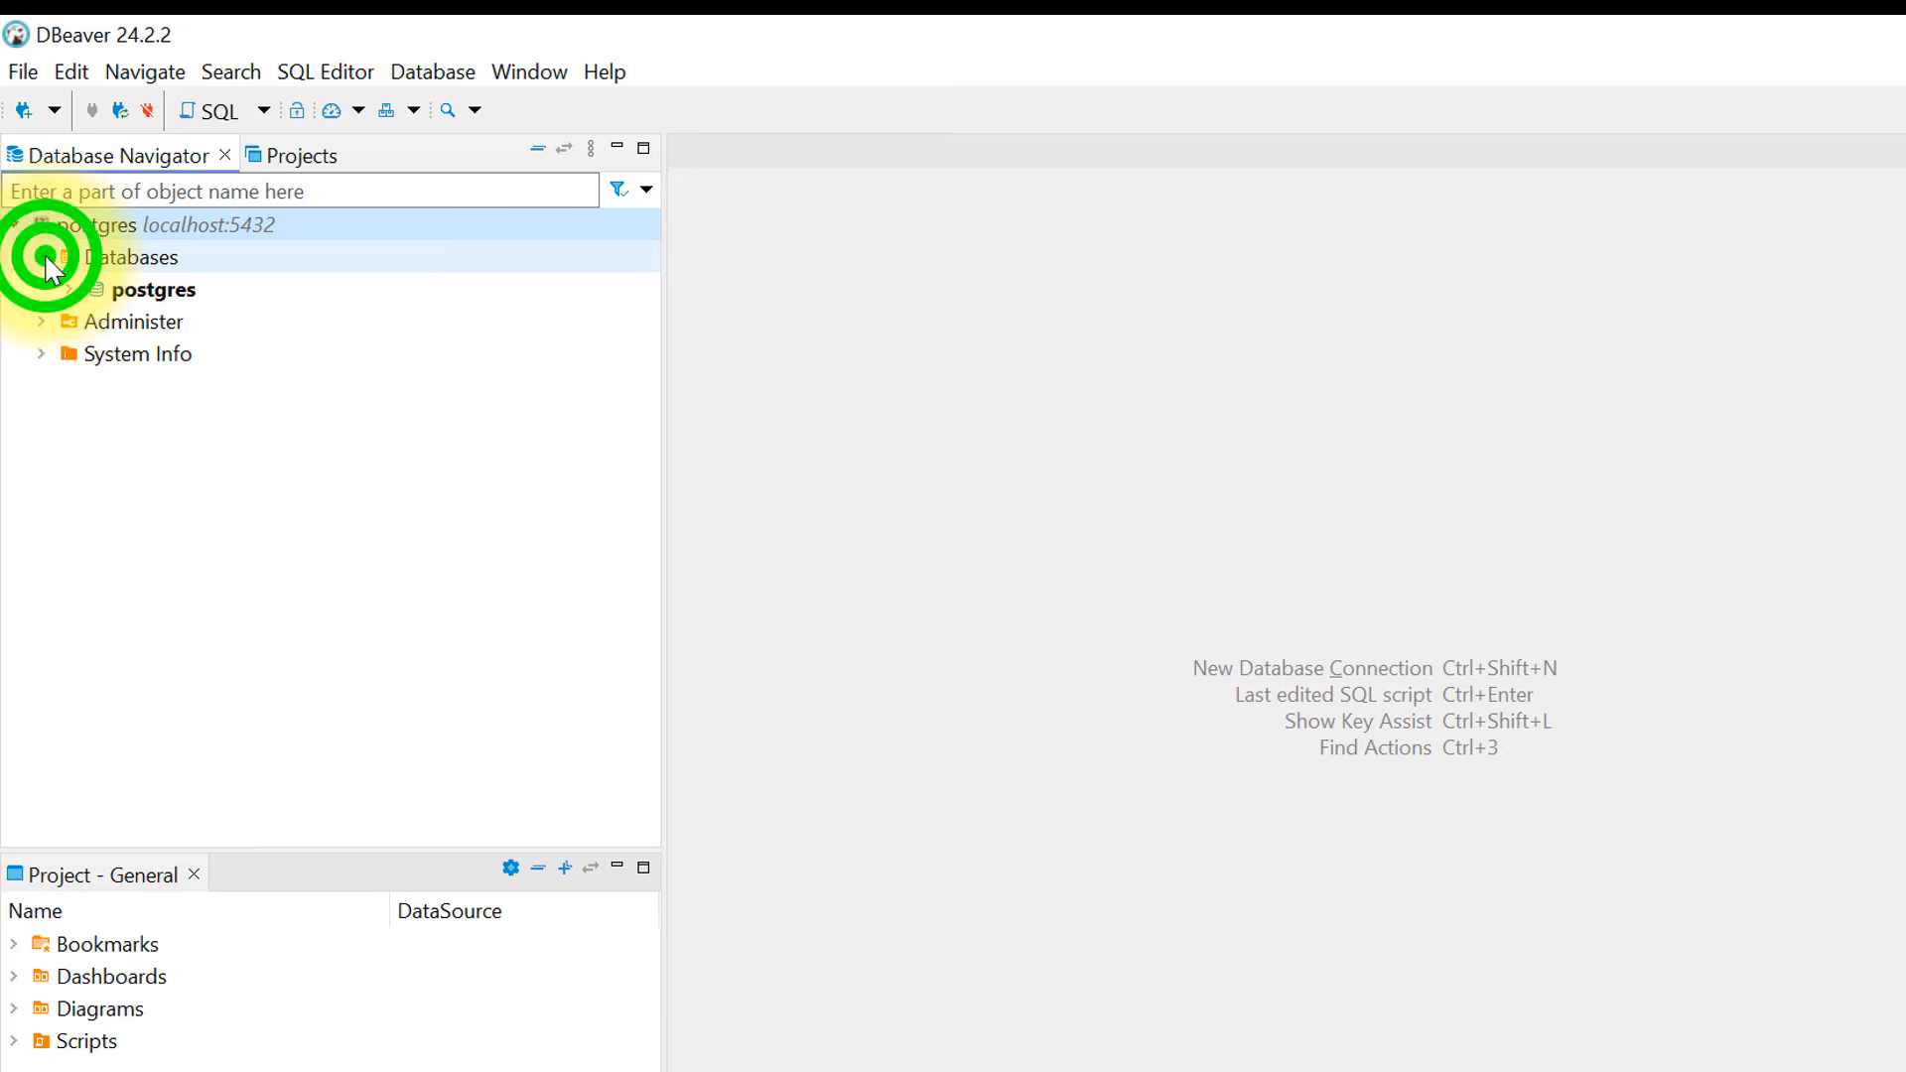
click(69, 289)
click(96, 322)
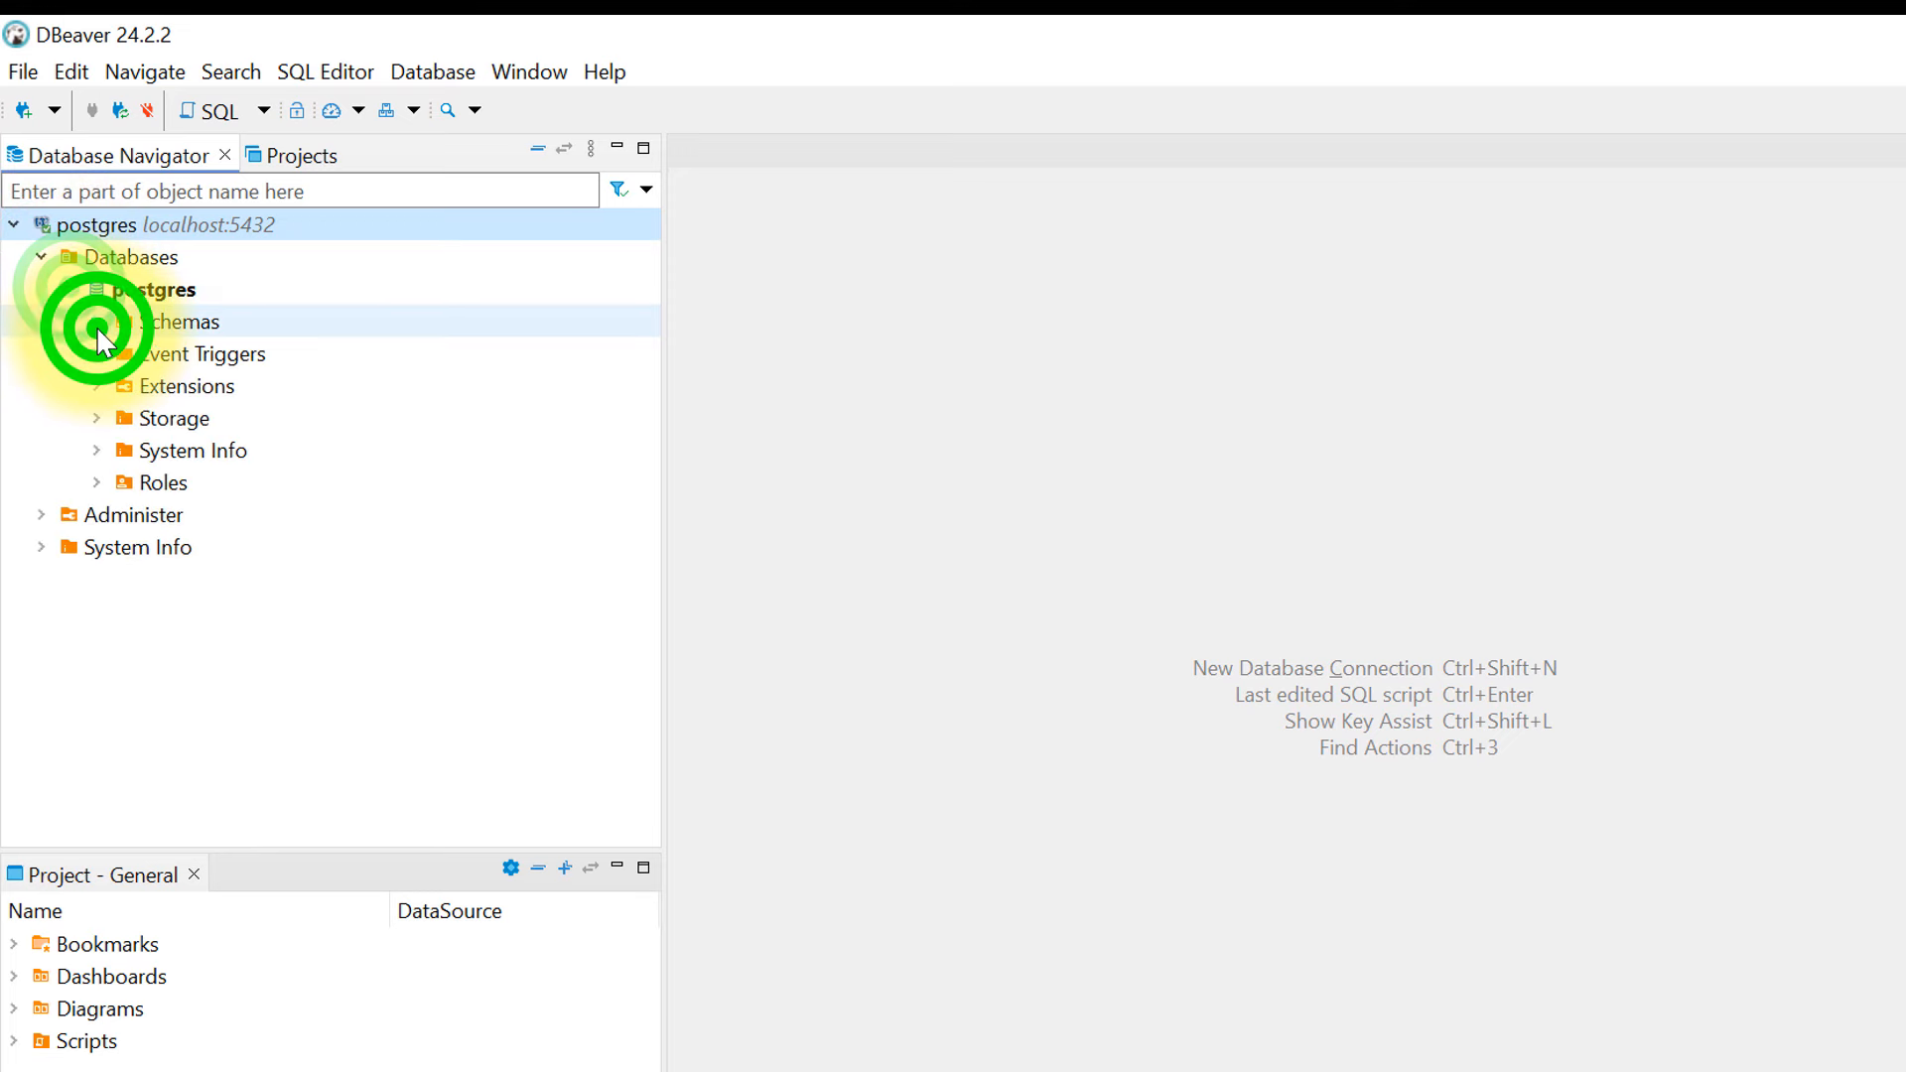
click(121, 355)
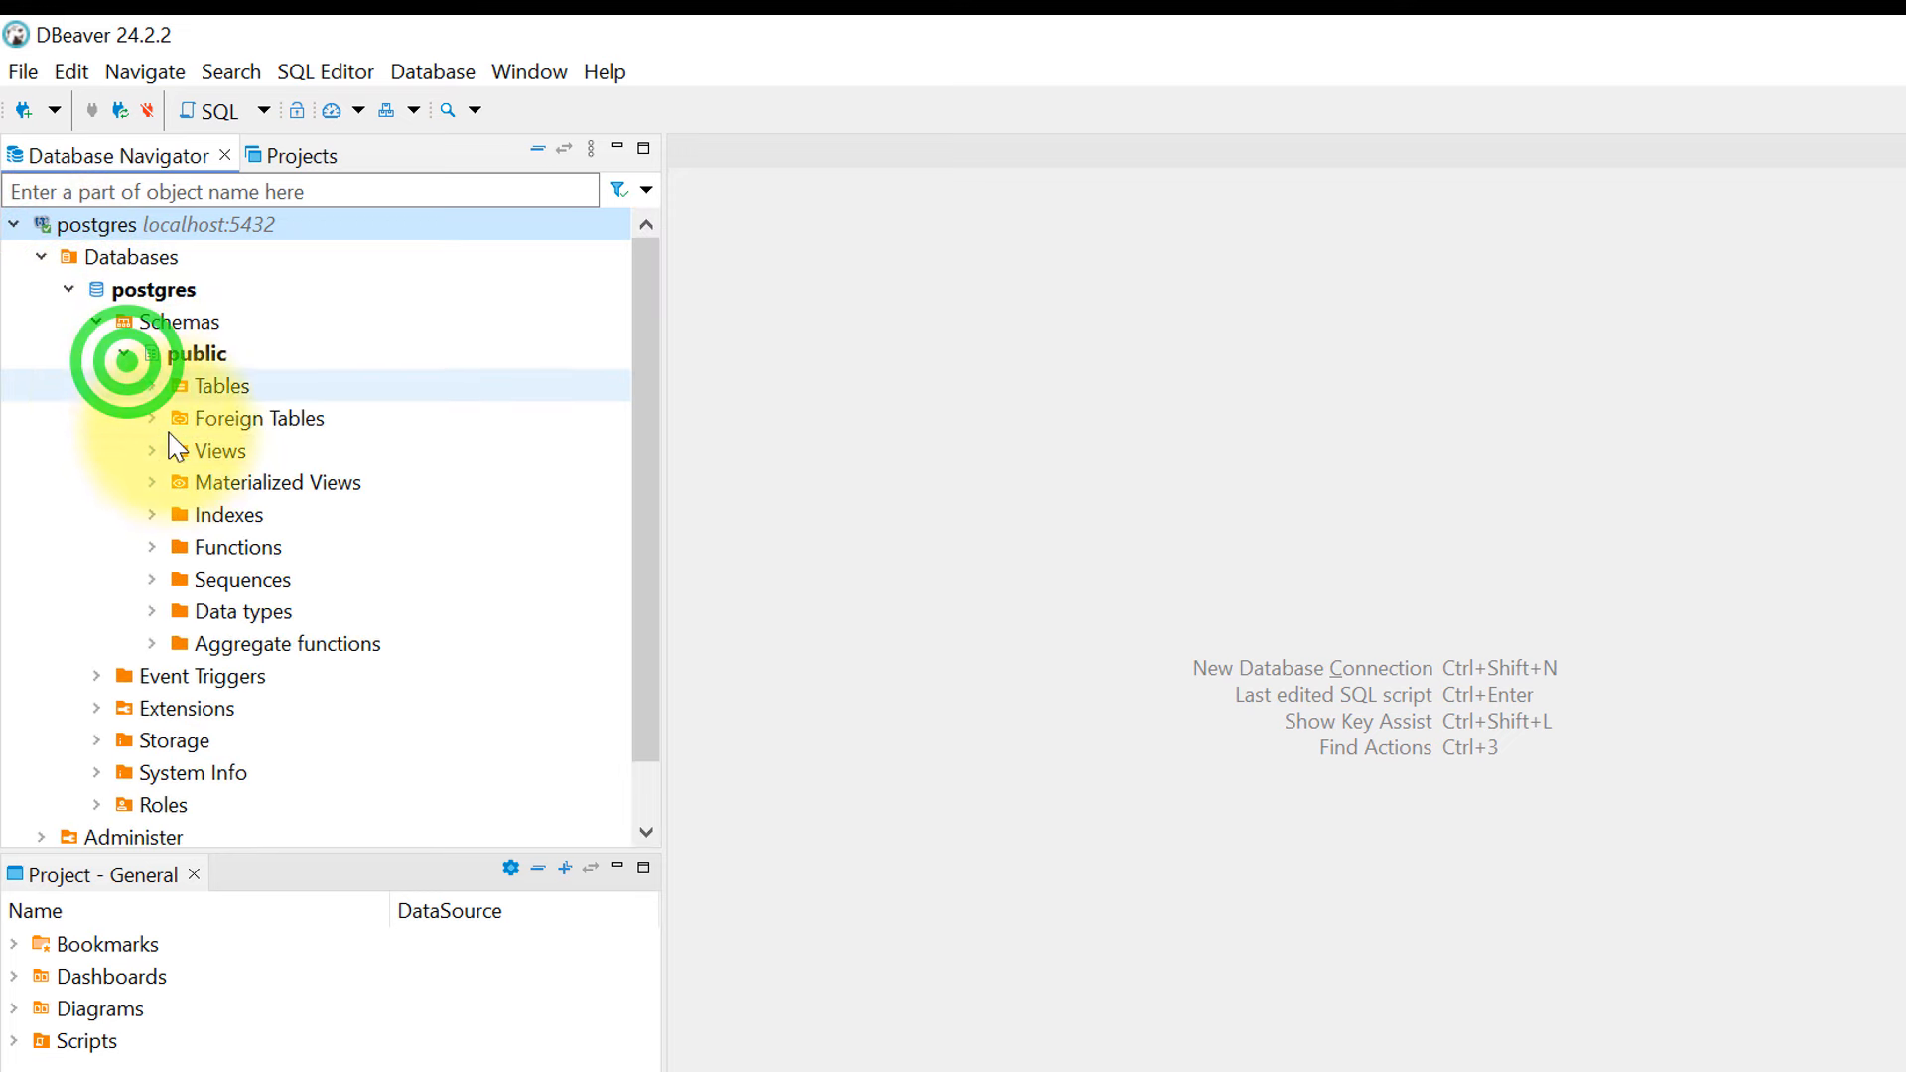
click(152, 385)
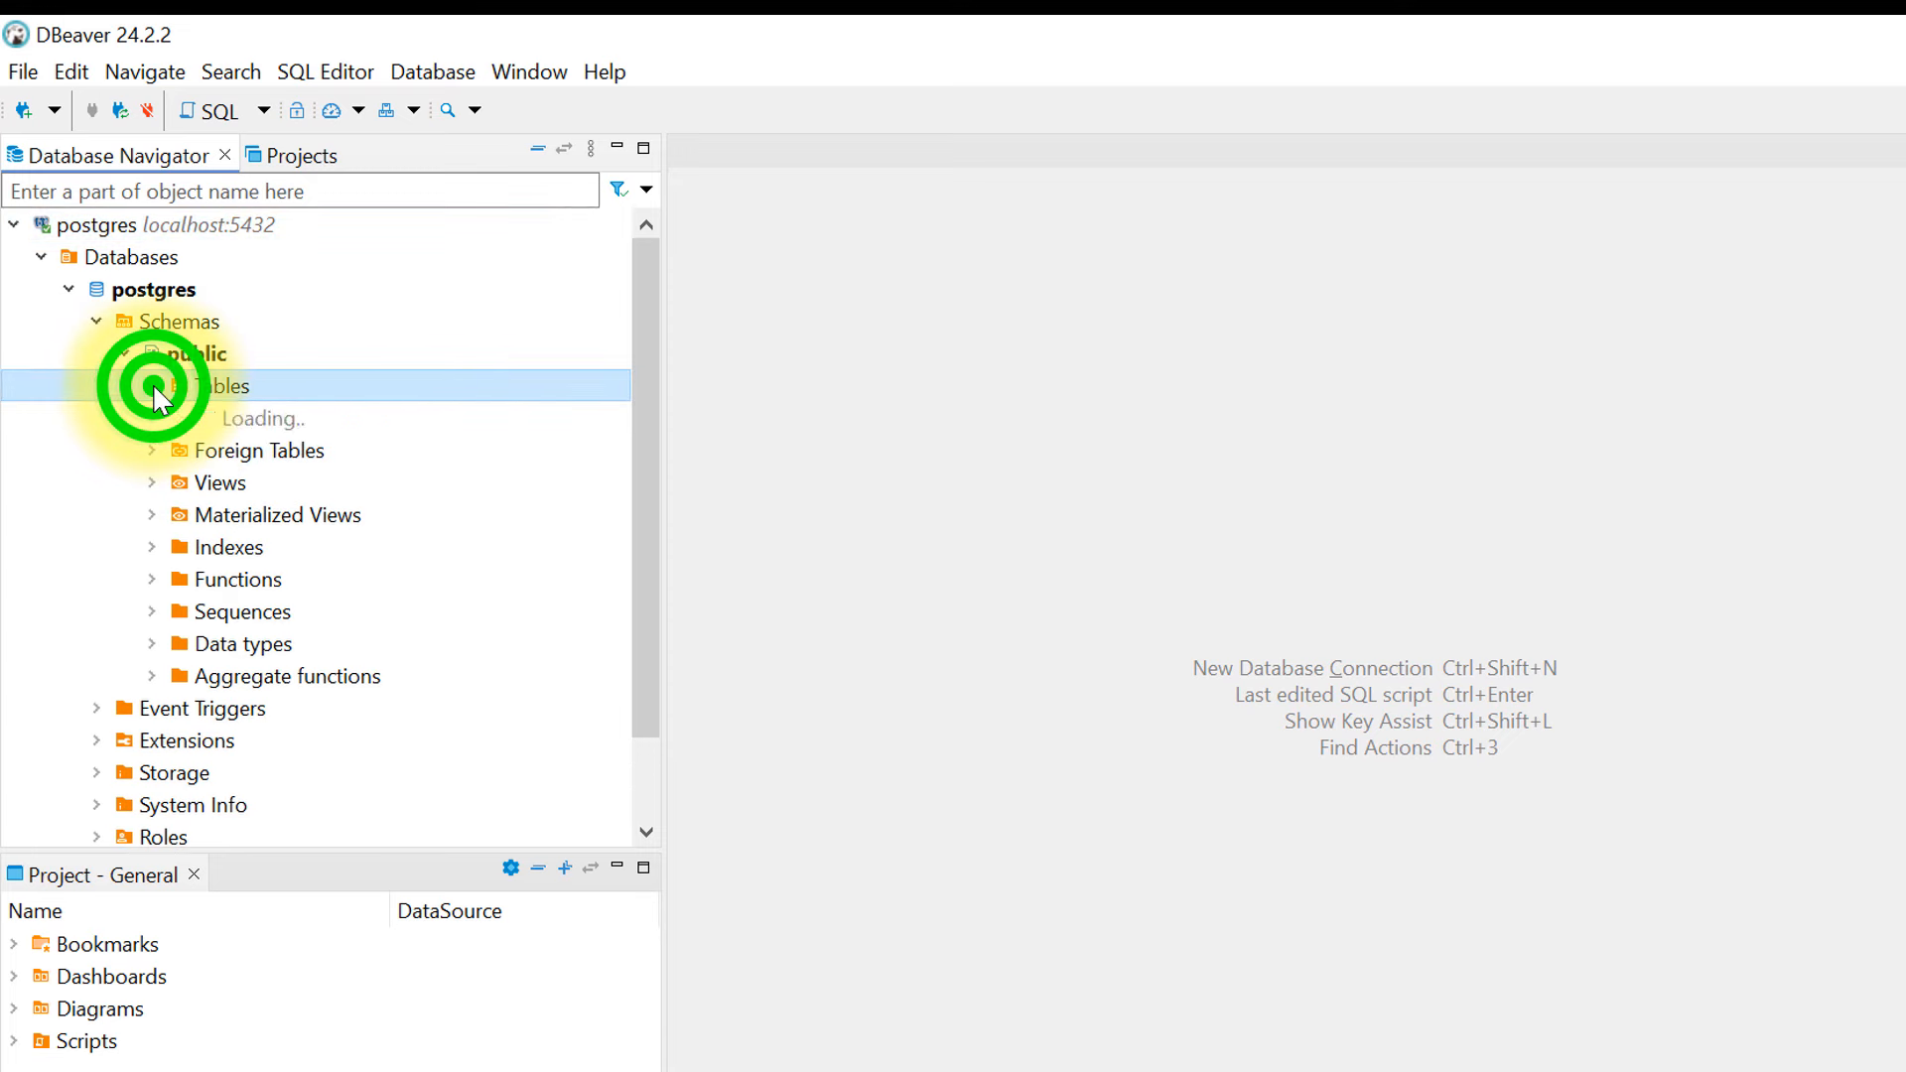
click(213, 417)
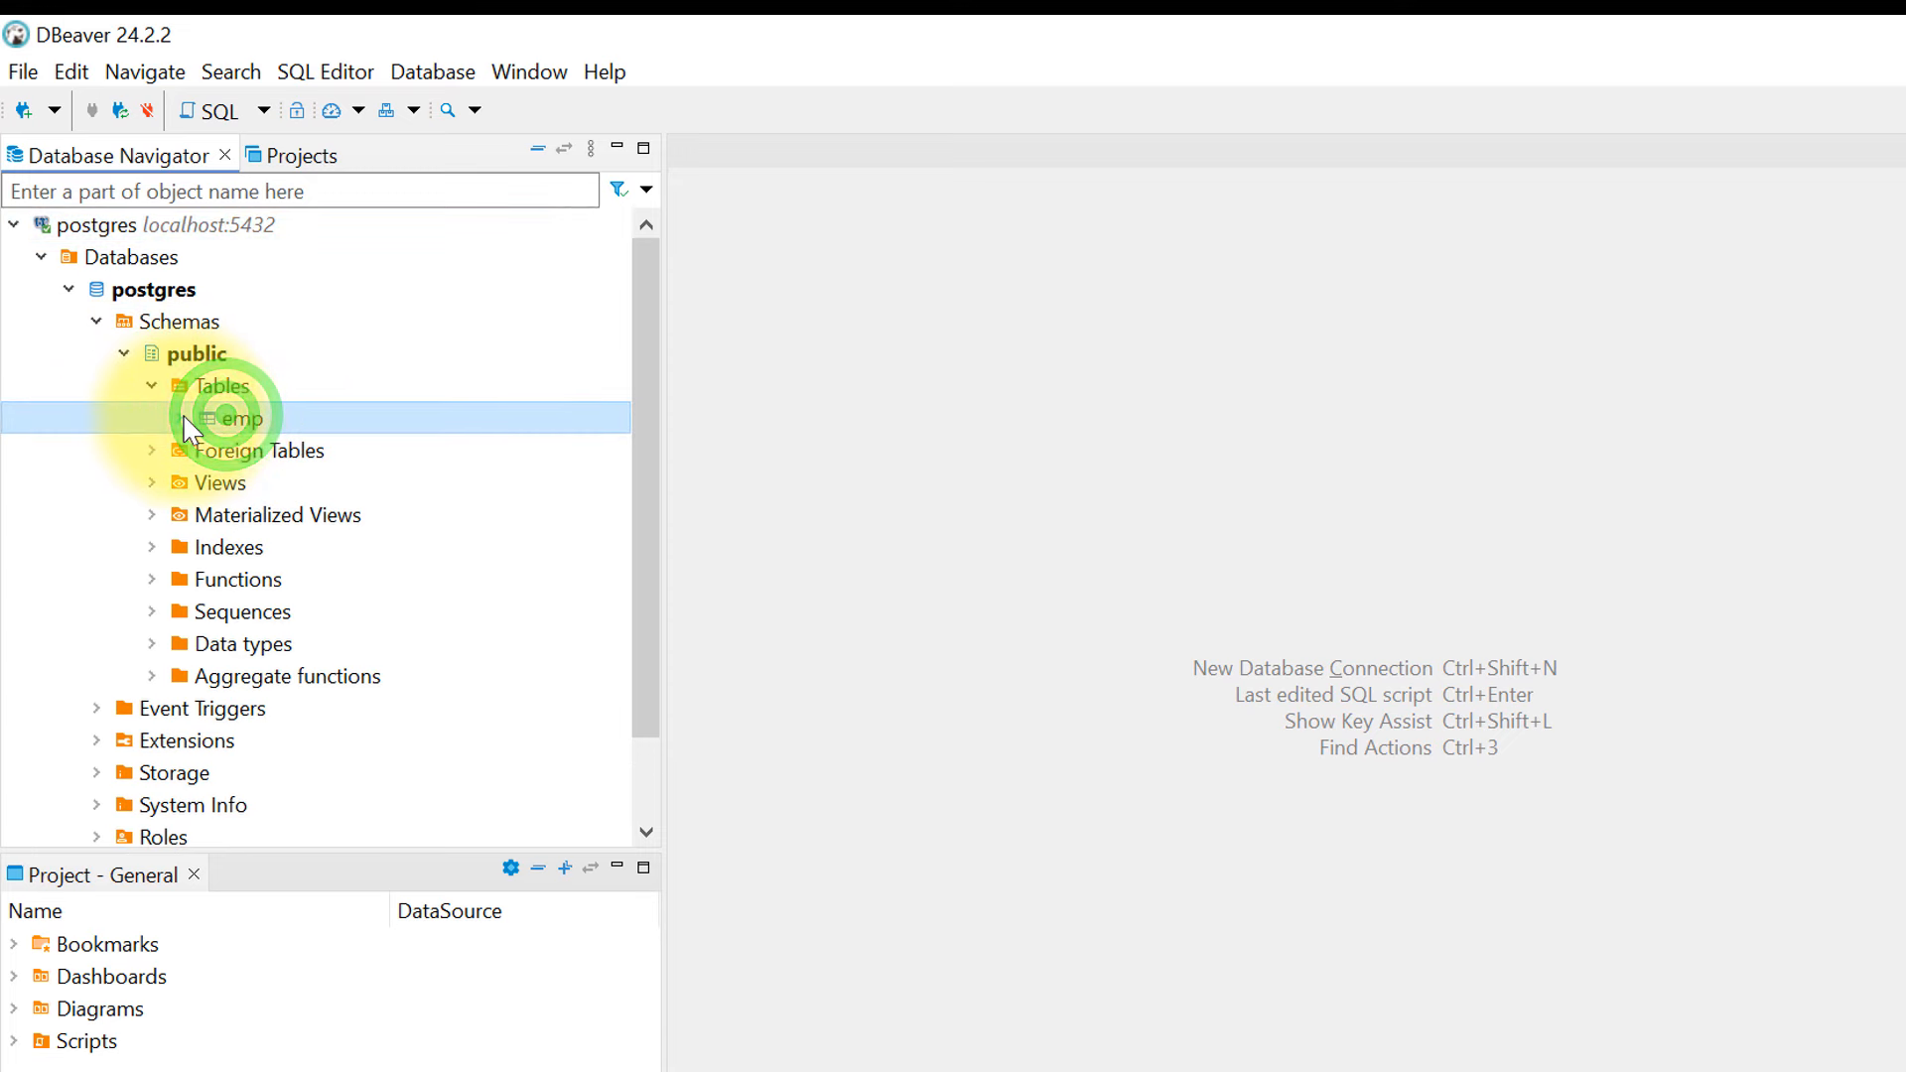
click(182, 418)
double_click(288, 449)
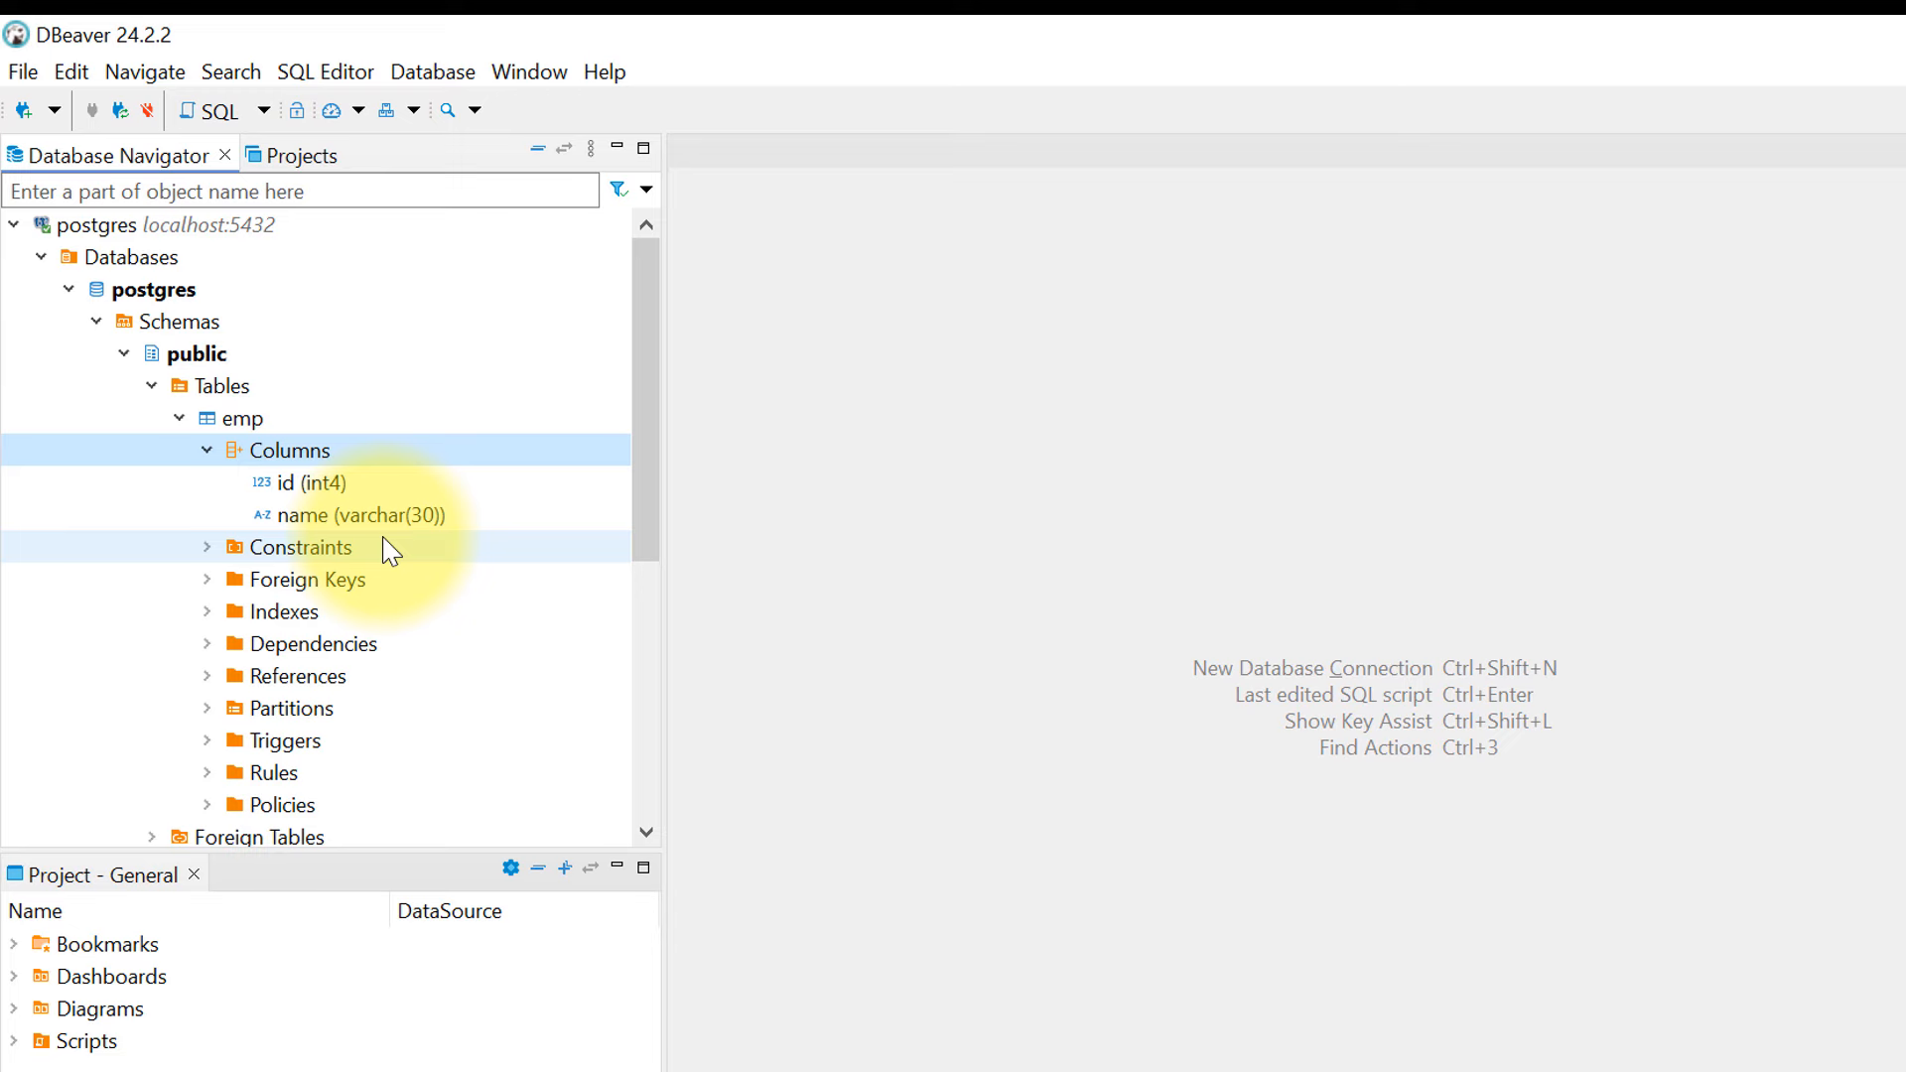